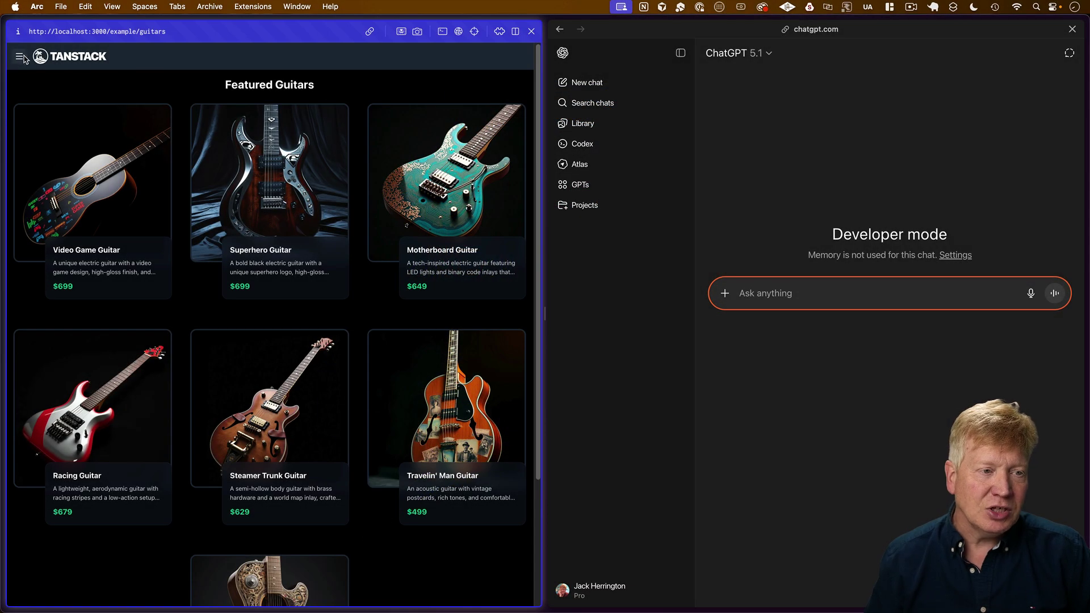
Browse the local TanStack Start app to its Home page, then back to Featured Guitars.
{"action": "left_click", "coordinate": [21, 57]}
{"action": "left_click", "coordinate": [37, 86]}
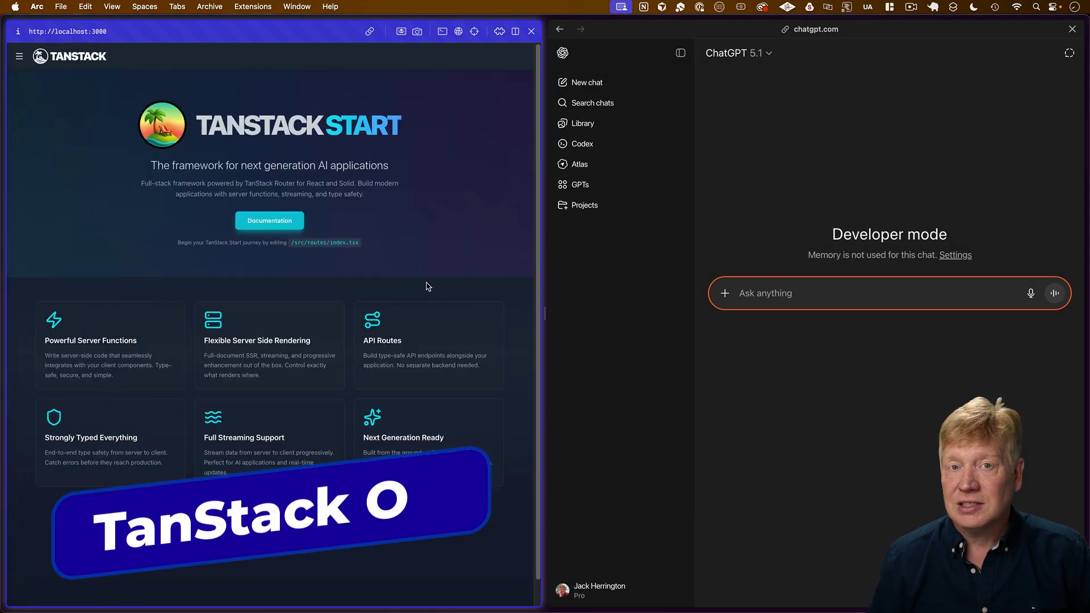
{"action": "left_click", "coordinate": [16, 57]}
{"action": "left_click", "coordinate": [38, 108]}
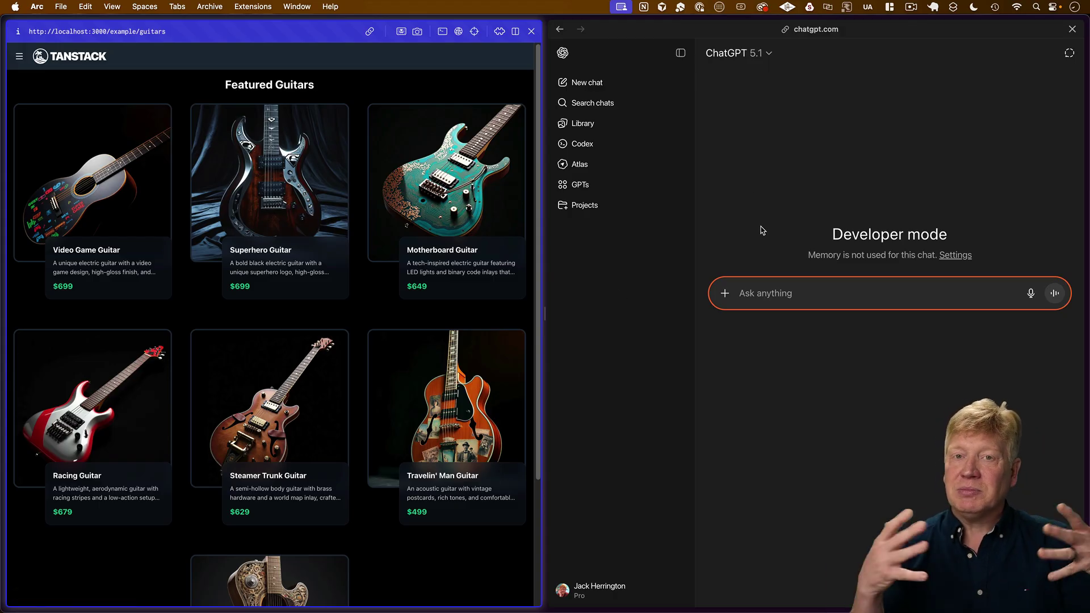
Check the dev server in the editor and review ChatGPT's Developer mode and connectors settings.
{"action": "left_click", "coordinate": [767, 164]}
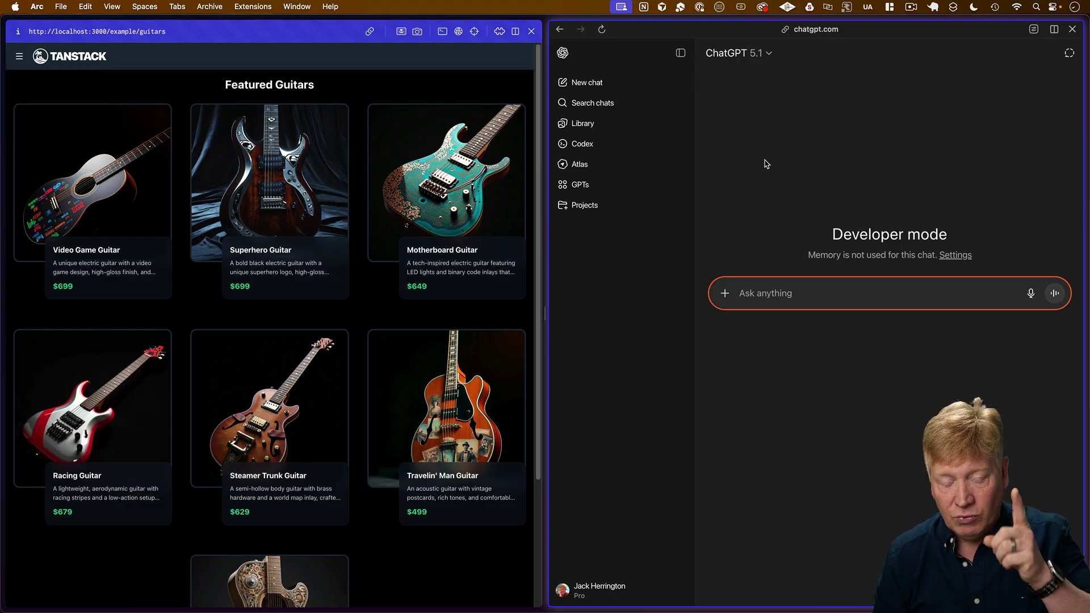
{"action": "key", "text": "super+Tab"}
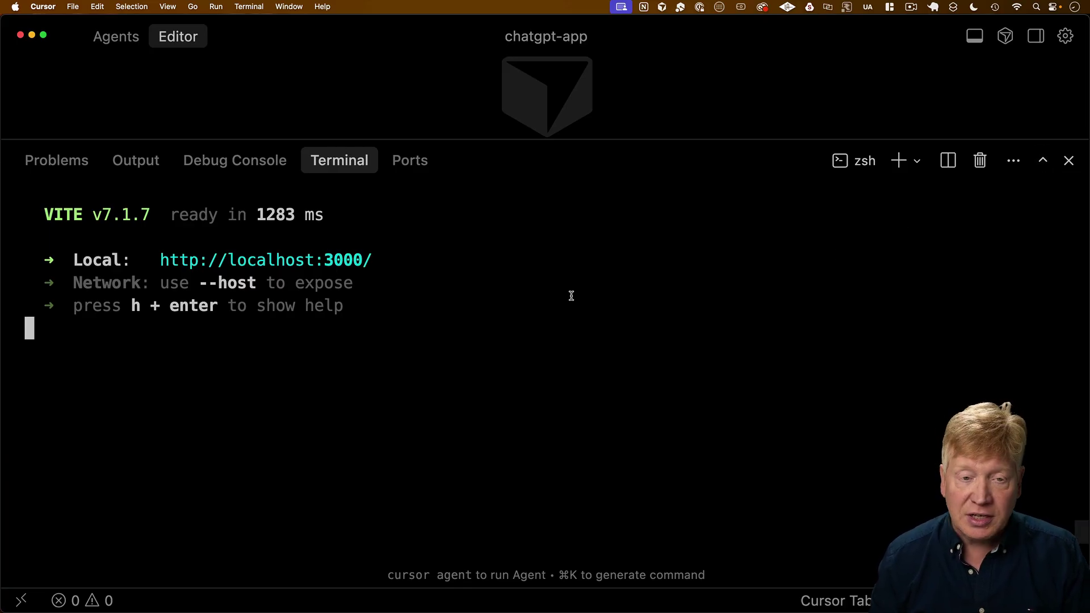
{"action": "key", "text": "super+Tab"}
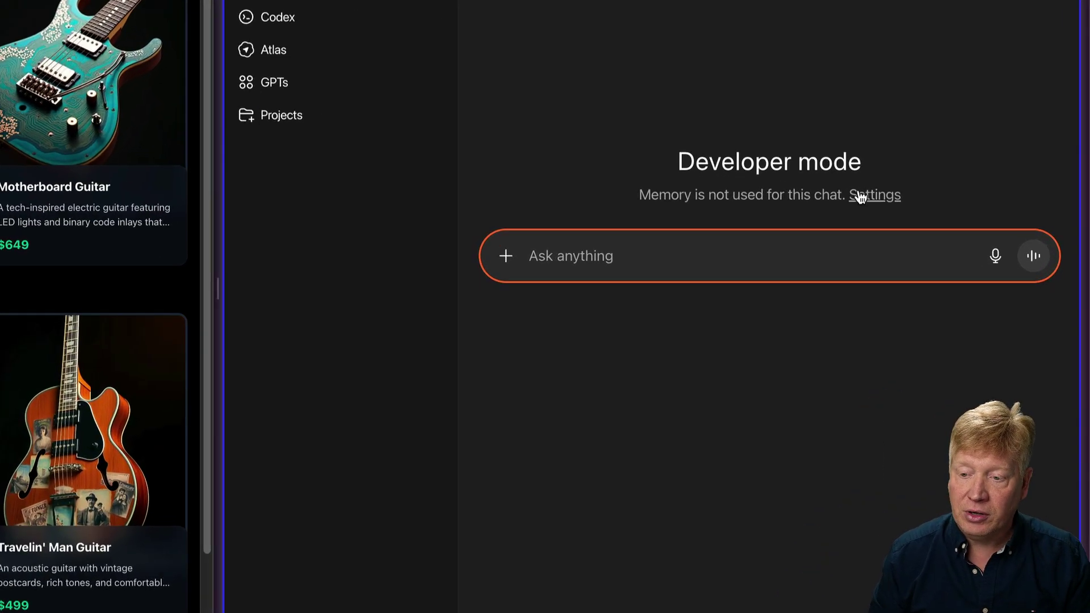
{"action": "left_click", "coordinate": [860, 195]}
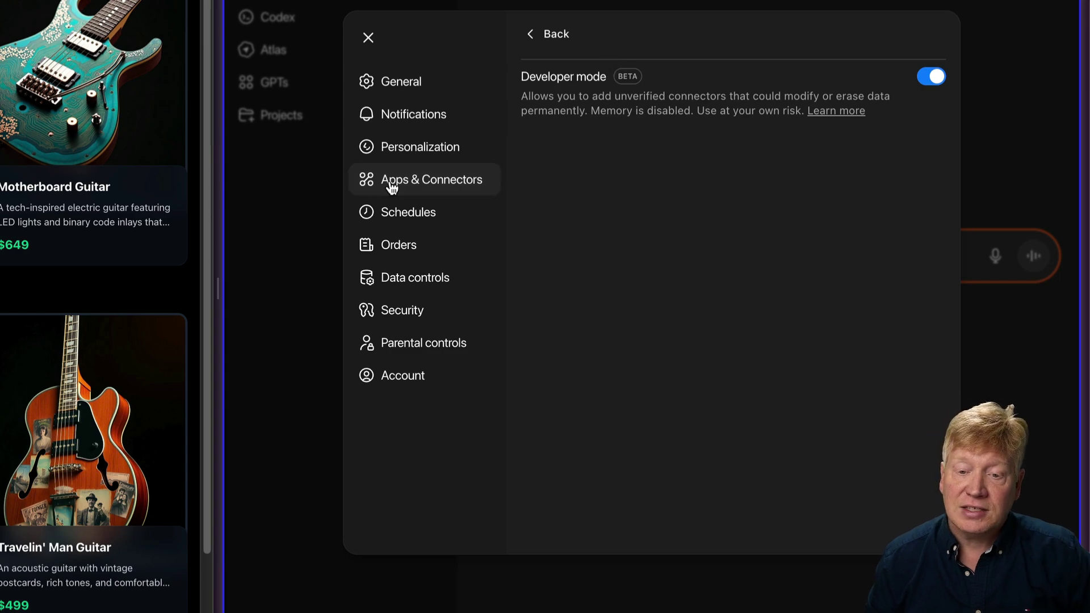
{"action": "left_click", "coordinate": [533, 35]}
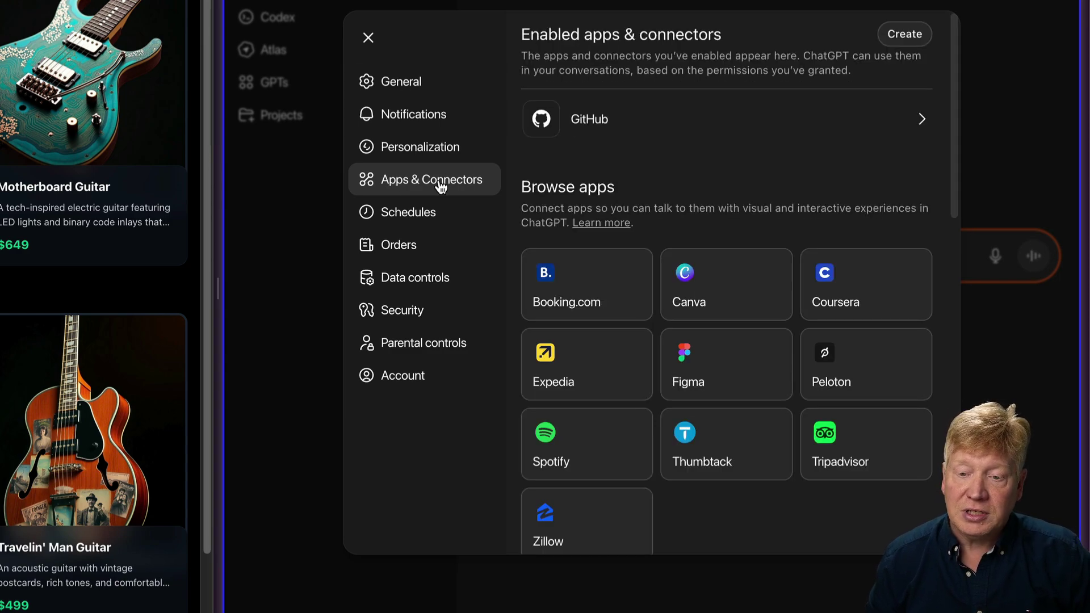
{"action": "scroll", "coordinate": [713, 321], "scroll_direction": "down", "scroll_amount": 15}
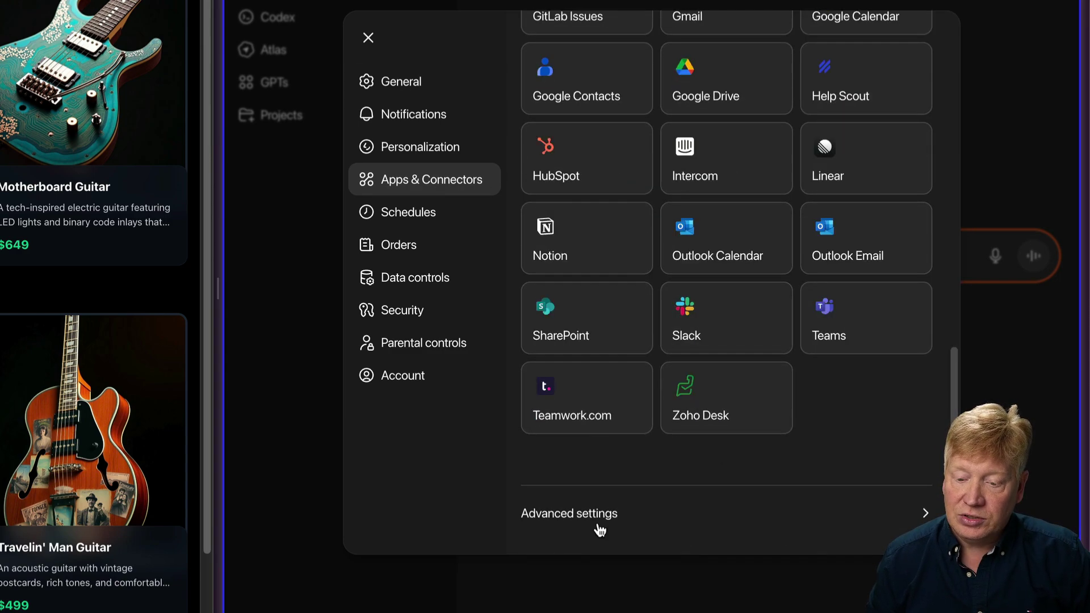
{"action": "left_click", "coordinate": [579, 517]}
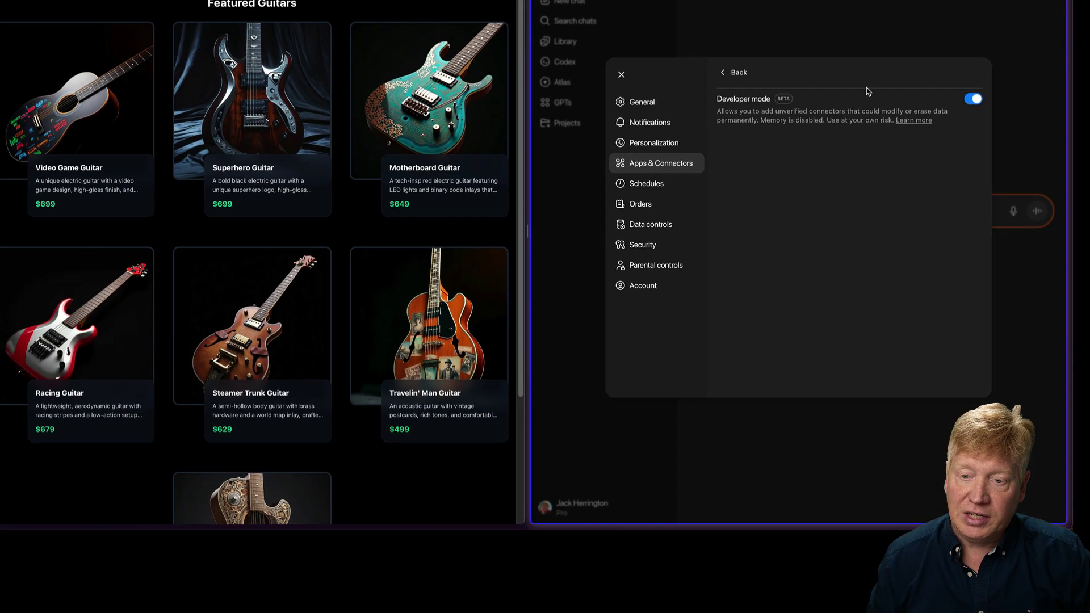
{"action": "left_click", "coordinate": [740, 74]}
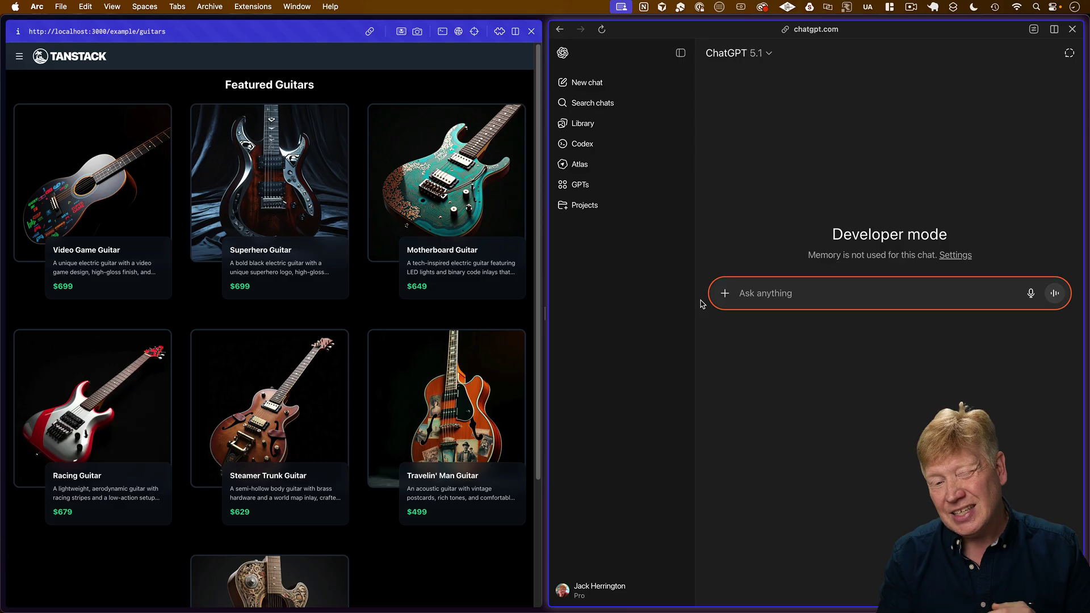
Open the Railway site and sign in with GitHub.
{"action": "key", "text": "super+s"}
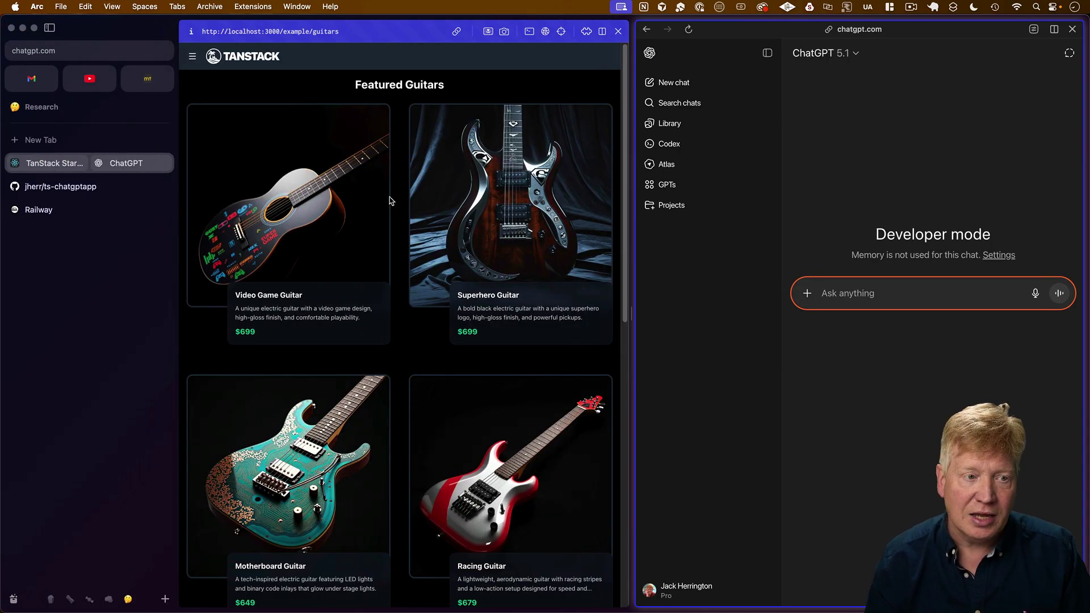
{"action": "left_click", "coordinate": [97, 210]}
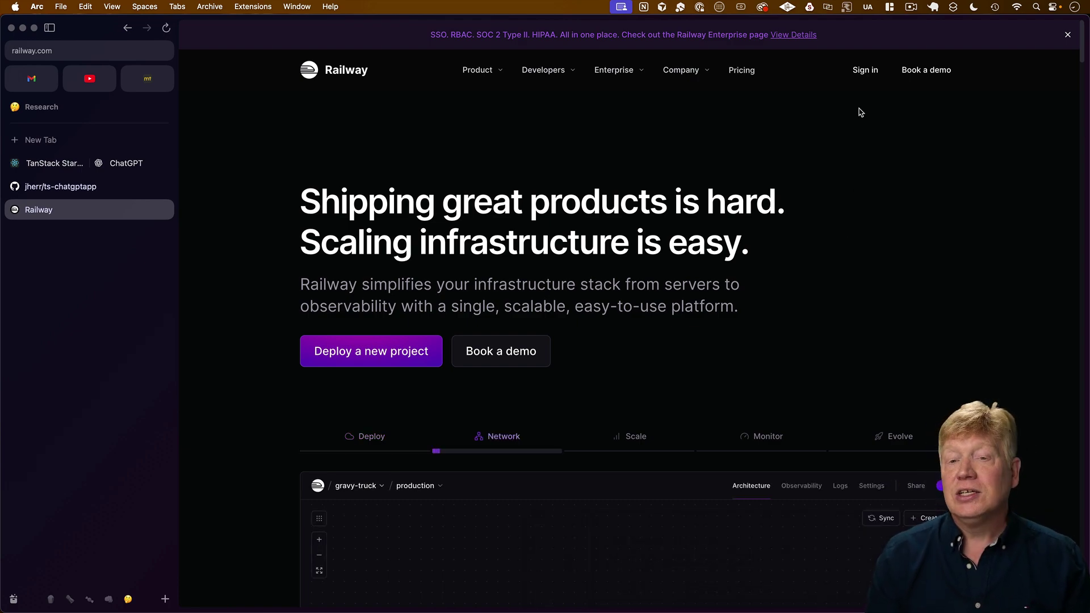
{"action": "left_click", "coordinate": [865, 71]}
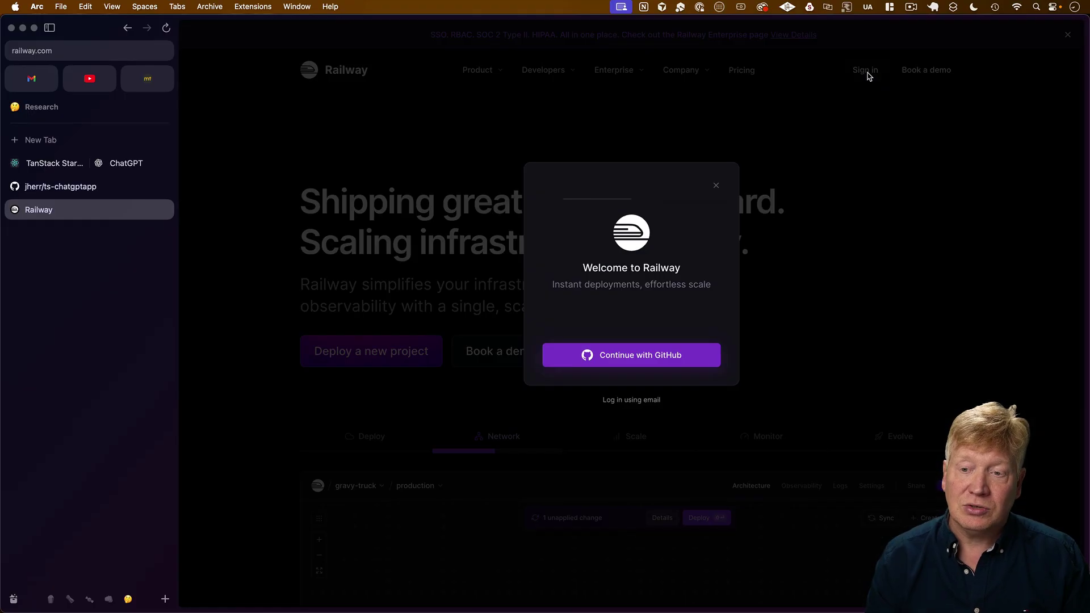
{"action": "left_click", "coordinate": [659, 357]}
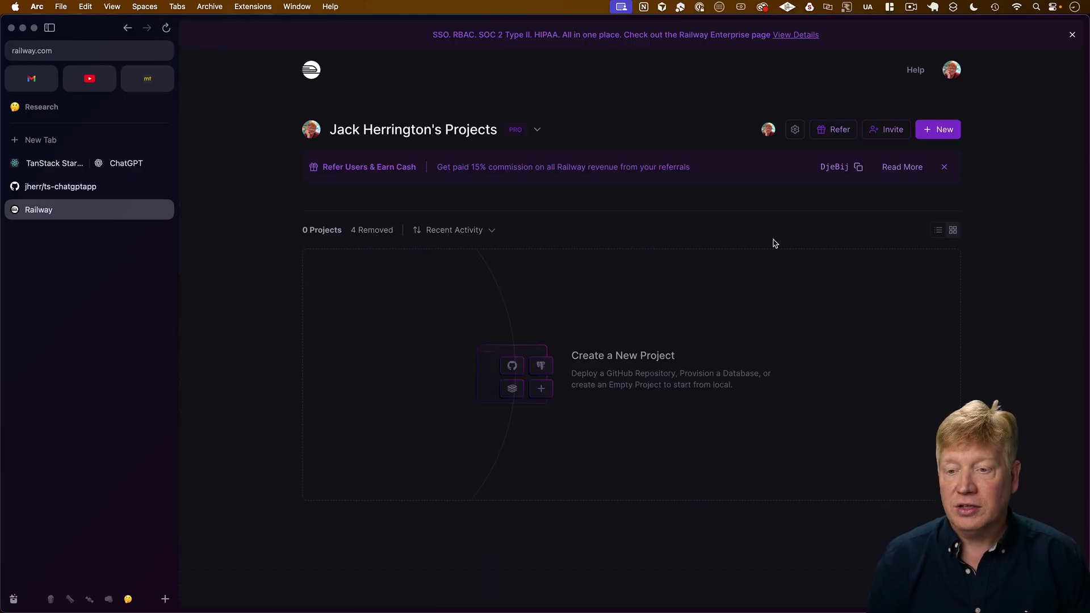
{"action": "left_click", "coordinate": [935, 131]}
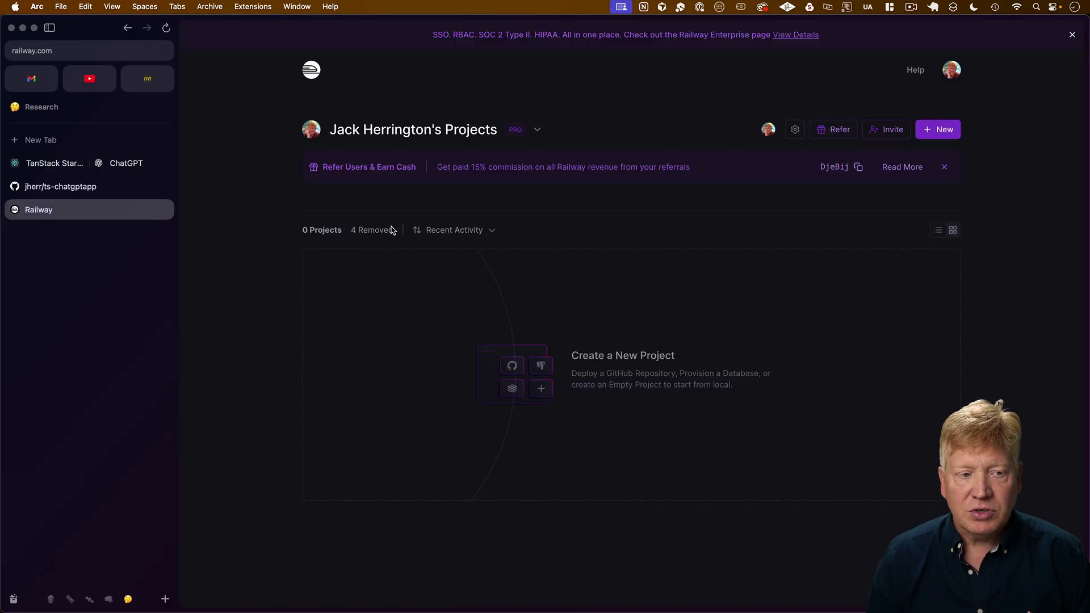
Stop the dev server, run git init, stage all files and commit them as 'first version'.
{"action": "left_click", "coordinate": [77, 189]}
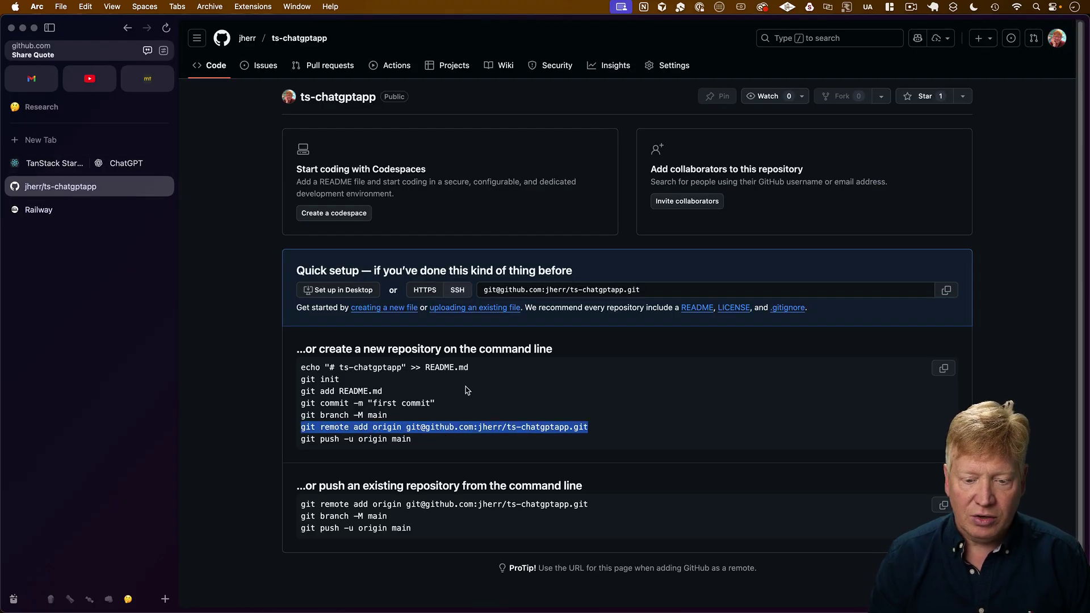
{"action": "key", "text": "super+Tab"}
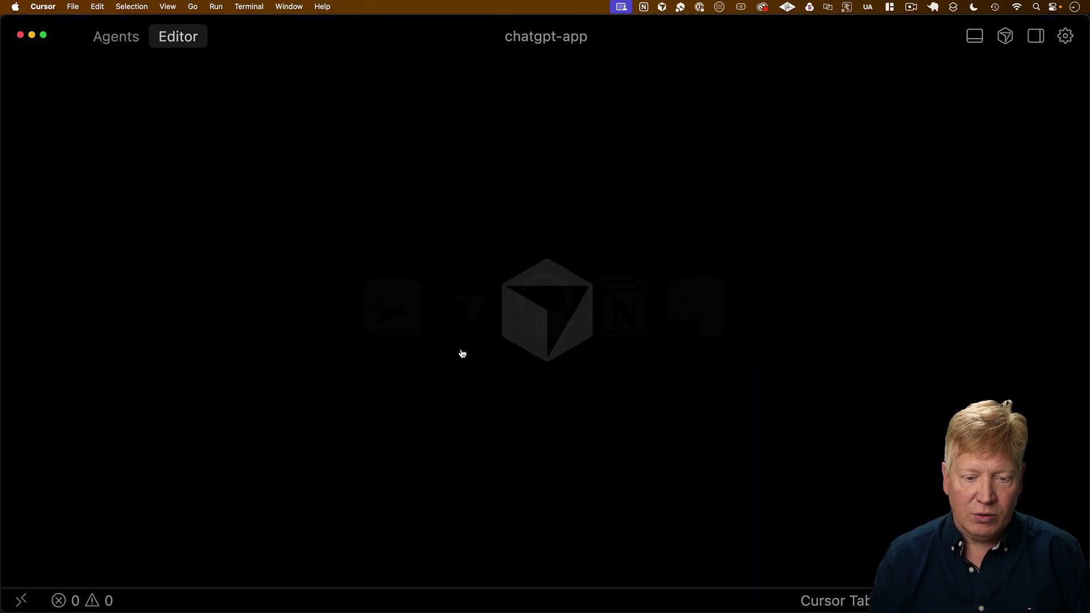
{"action": "key", "text": "ctrl+grave"}
{"action": "key", "text": "ctrl+c"}
{"action": "type", "text": "git init"}
{"action": "key", "text": "Return"}
{"action": "type", "text": "git add -A"}
{"action": "key", "text": "Return"}
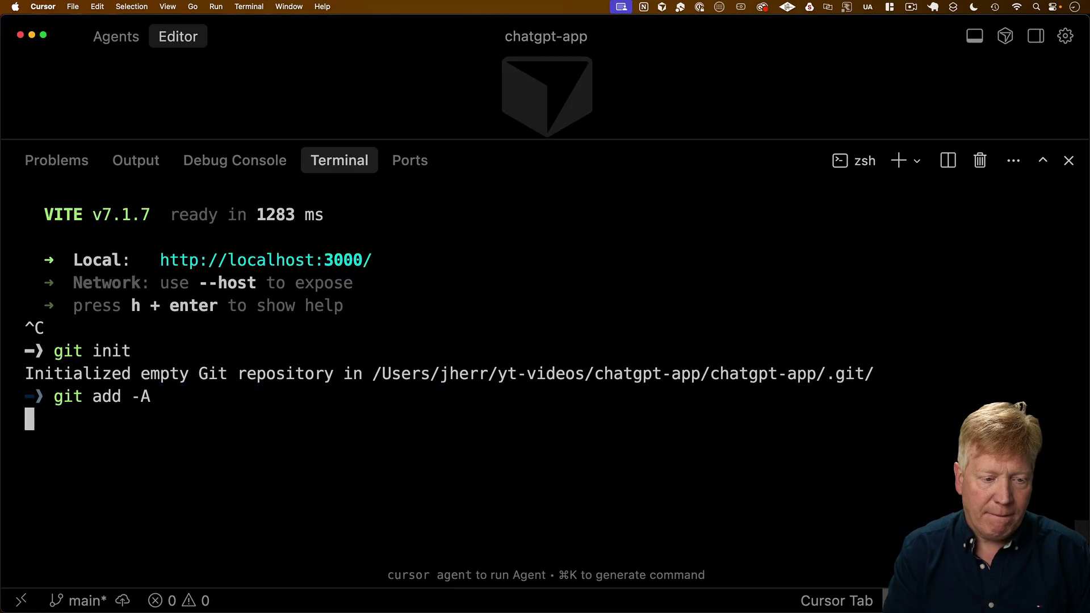
{"action": "type", "text": "git com"}
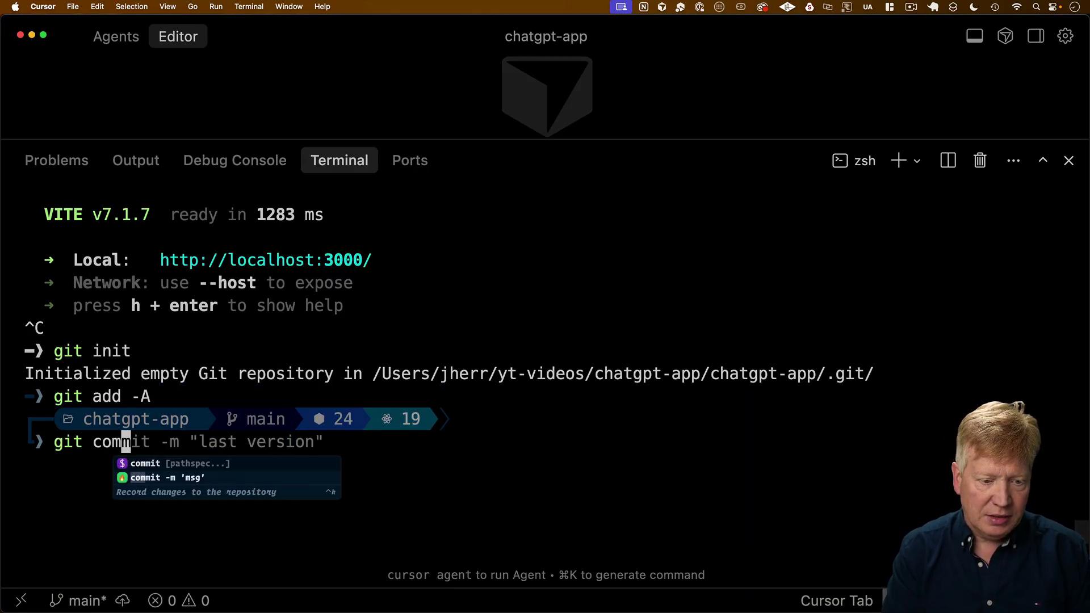
{"action": "type", "text": "mit -m \"first version\""}
{"action": "key", "text": "Return"}
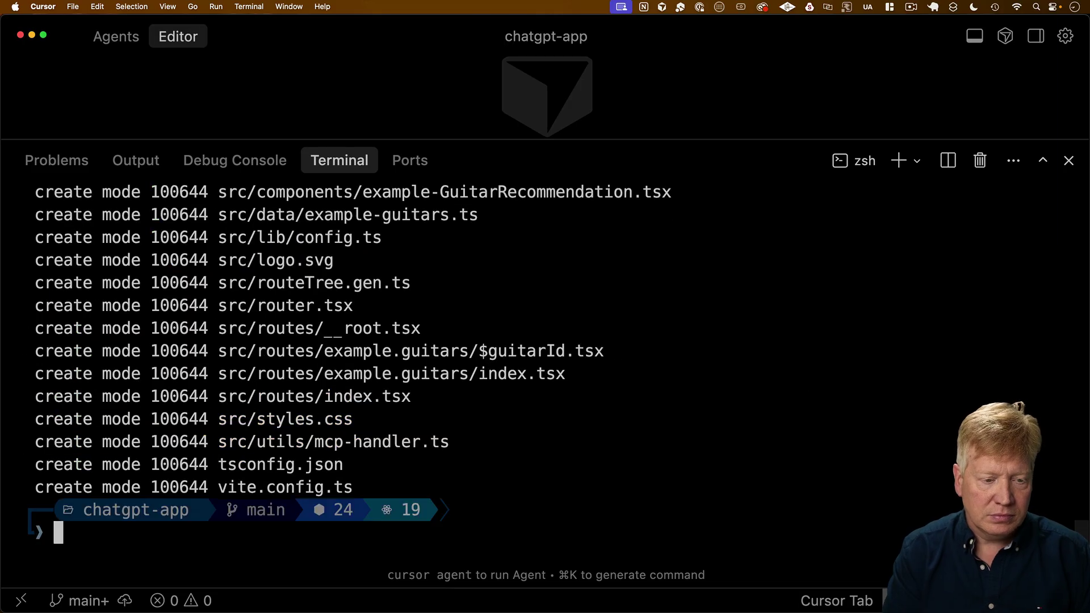
Add the ts-chatgptapp GitHub remote as origin, push with ggp, and reload the repository page.
{"action": "key", "text": "super+v"}
{"action": "key", "text": "Return"}
{"action": "type", "text": "ggp"}
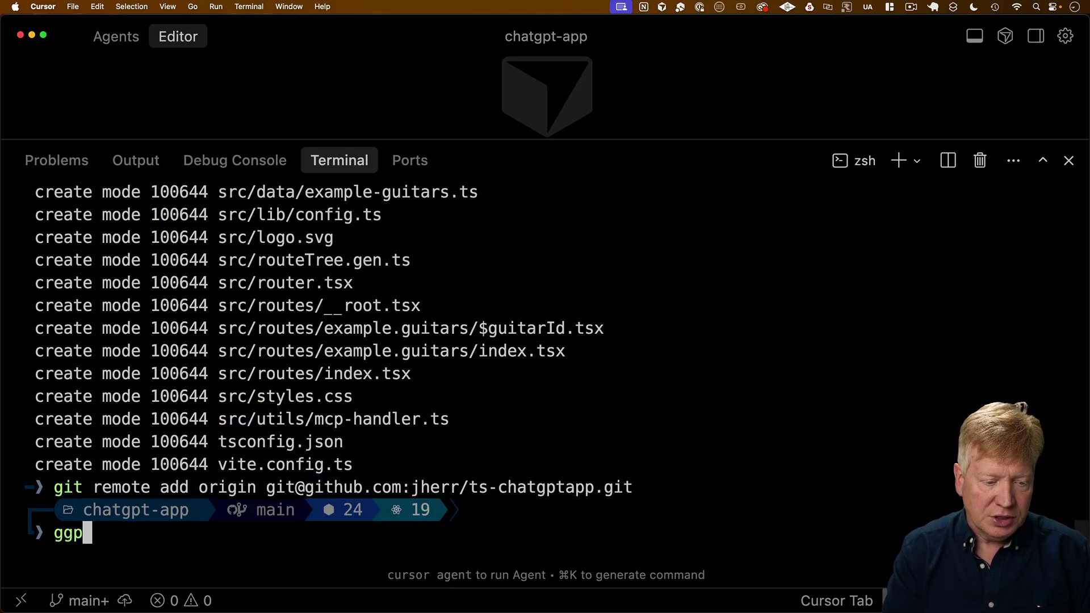
{"action": "key", "text": "Return"}
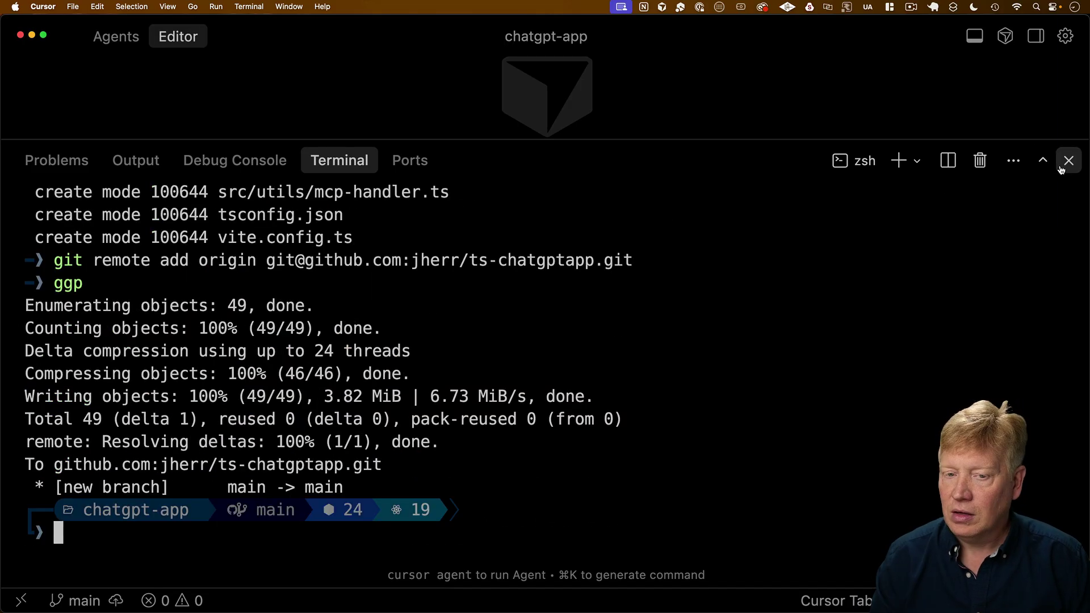
{"action": "key", "text": "super+Tab"}
{"action": "key", "text": "super+r"}
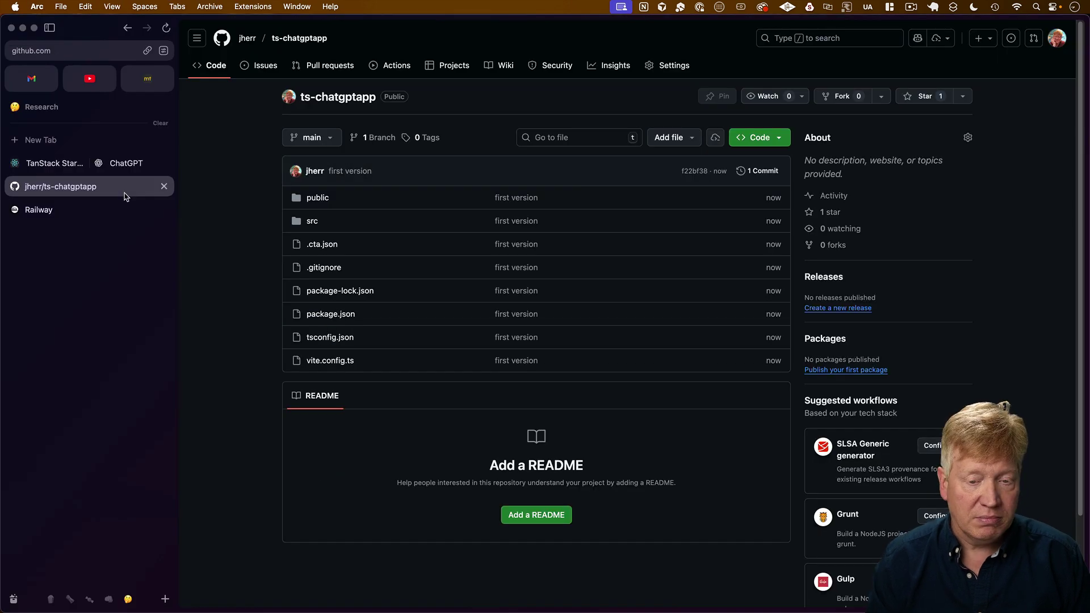
Create a new Railway project from the ts-chatgptapp GitHub repository and inspect the failed first build's logs.
{"action": "left_click", "coordinate": [111, 209]}
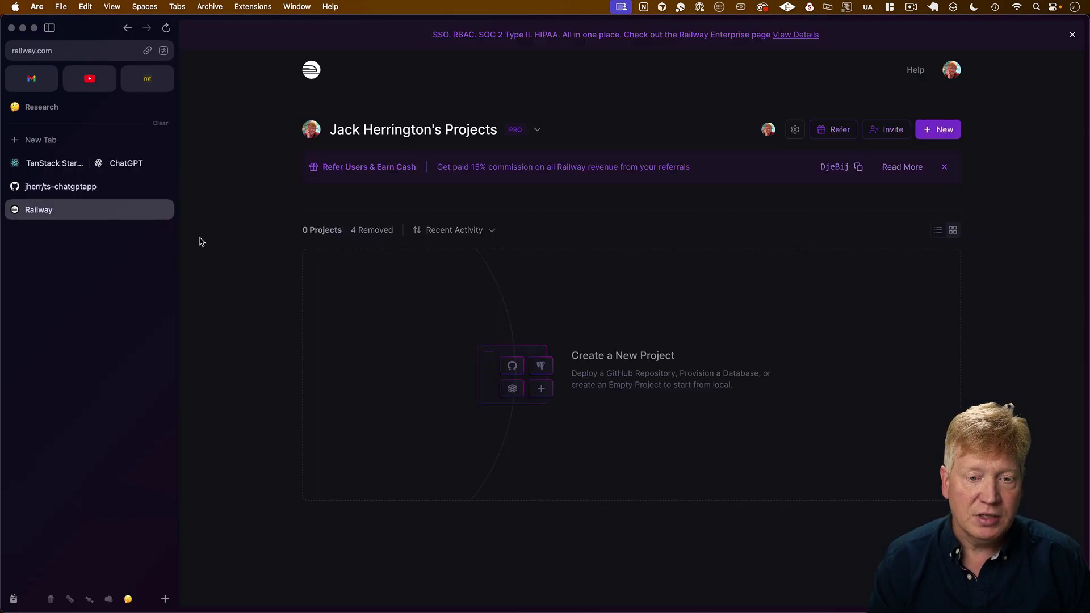
{"action": "left_click", "coordinate": [937, 129]}
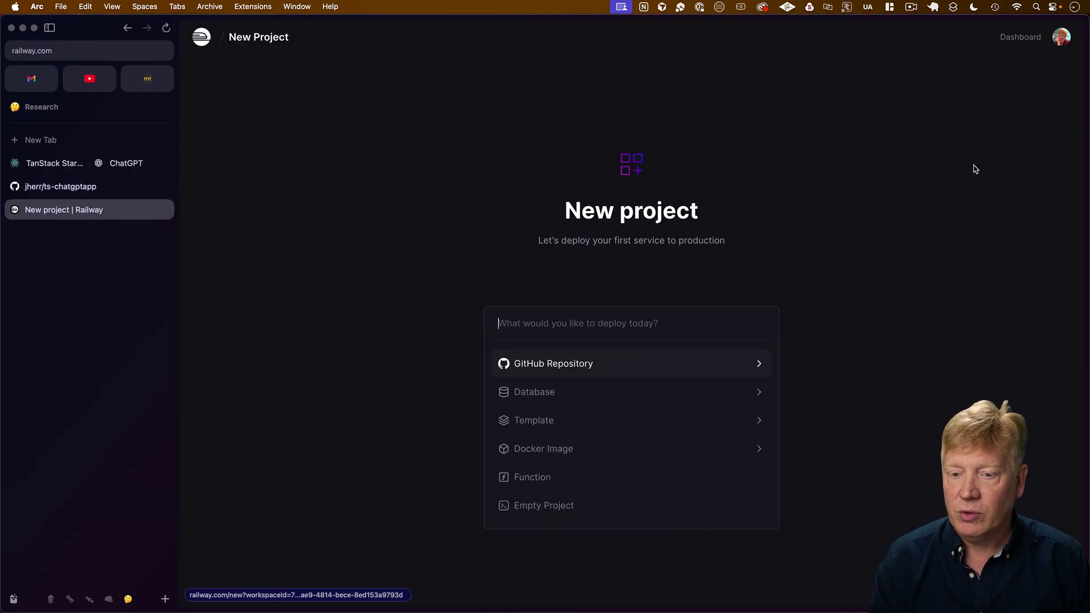
{"action": "left_click", "coordinate": [580, 365]}
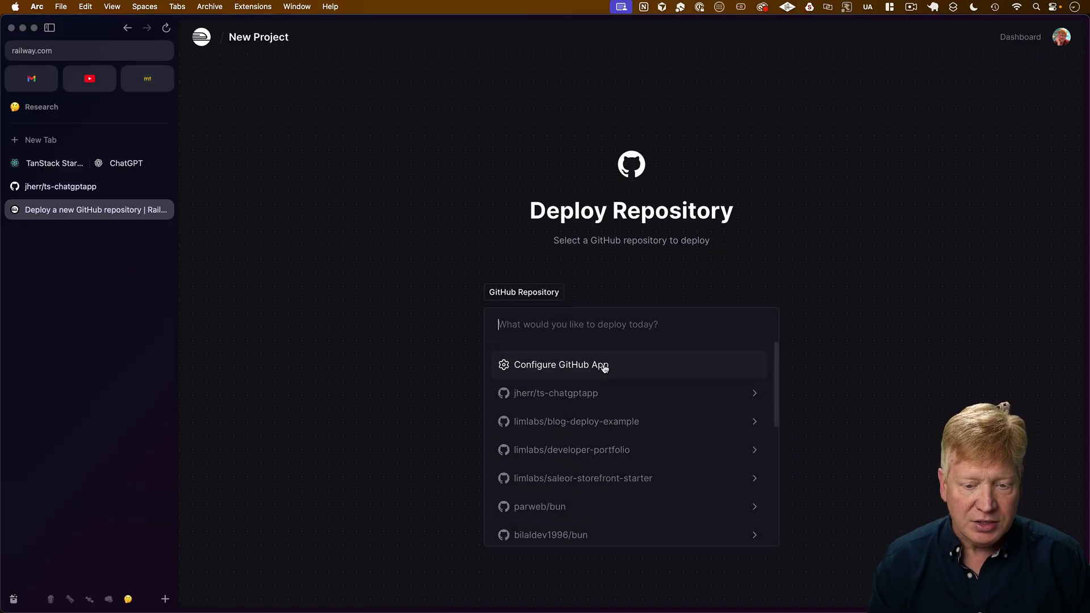
{"action": "left_click", "coordinate": [573, 398]}
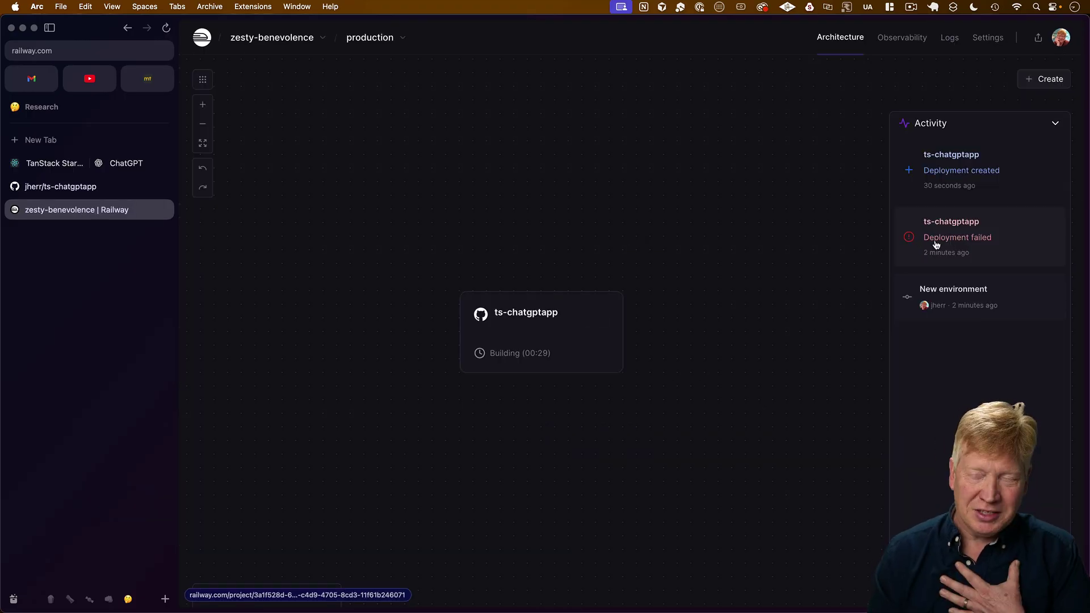
{"action": "left_click", "coordinate": [975, 246]}
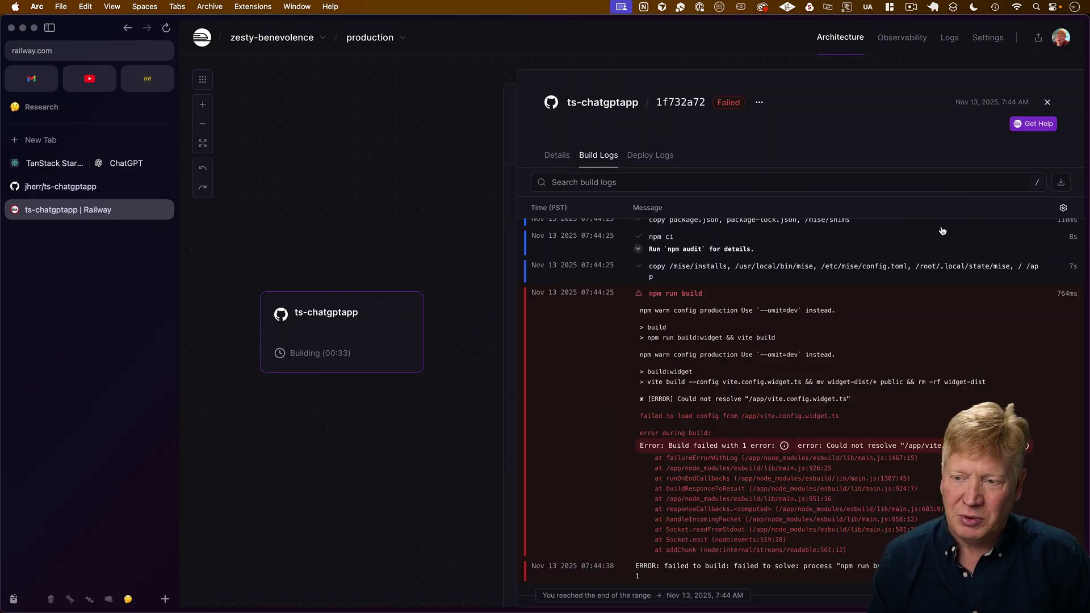
{"action": "left_click", "coordinate": [1048, 104]}
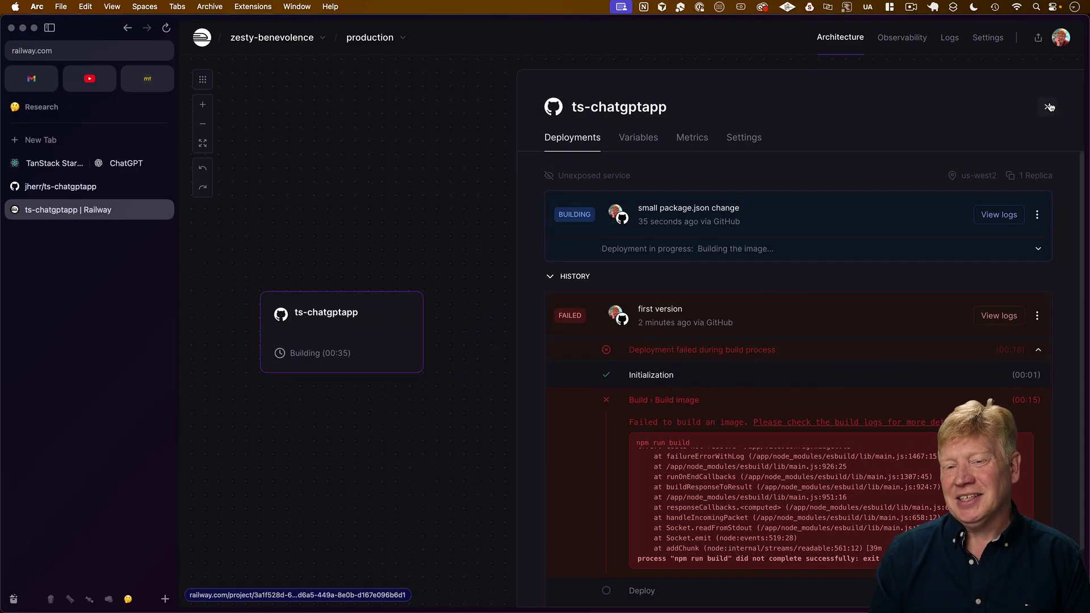
{"action": "left_click", "coordinate": [1050, 103]}
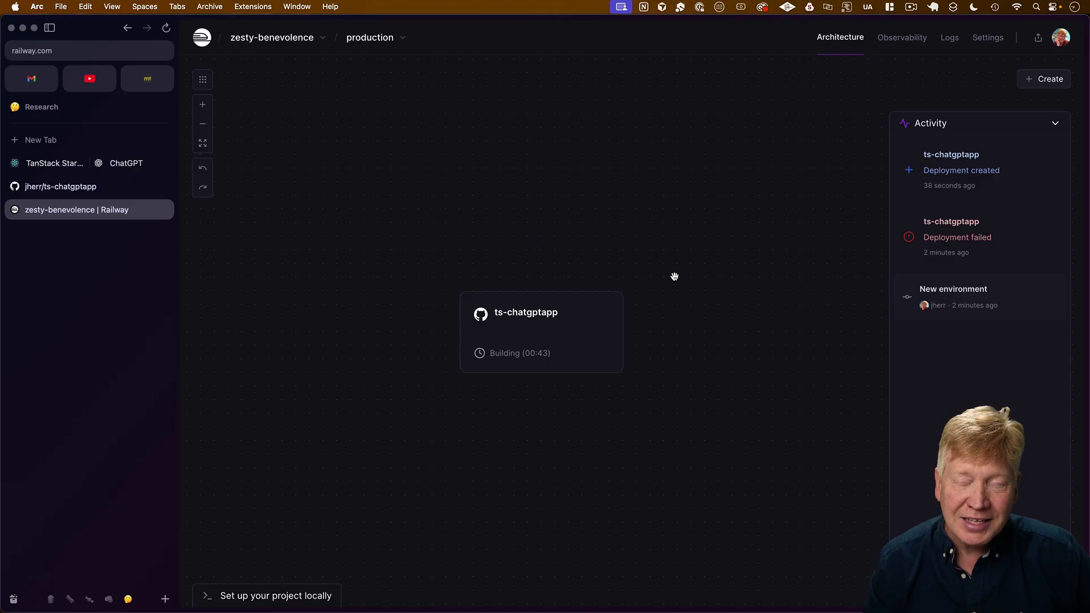
Browse Railway's database options without adding one, then return to the new-service chooser.
{"action": "left_click", "coordinate": [1034, 87]}
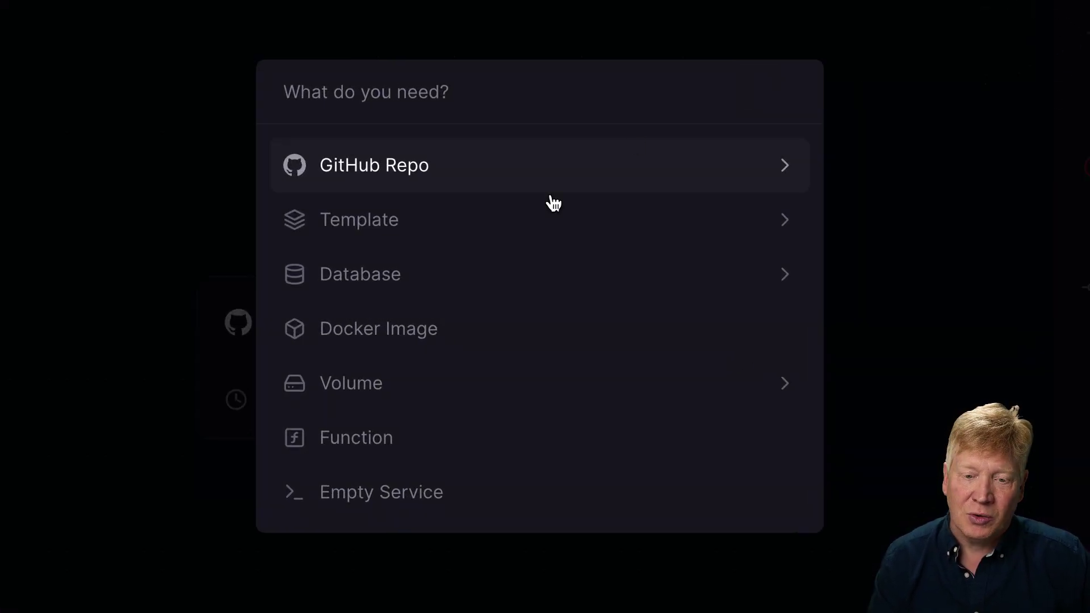
{"action": "left_click", "coordinate": [390, 293]}
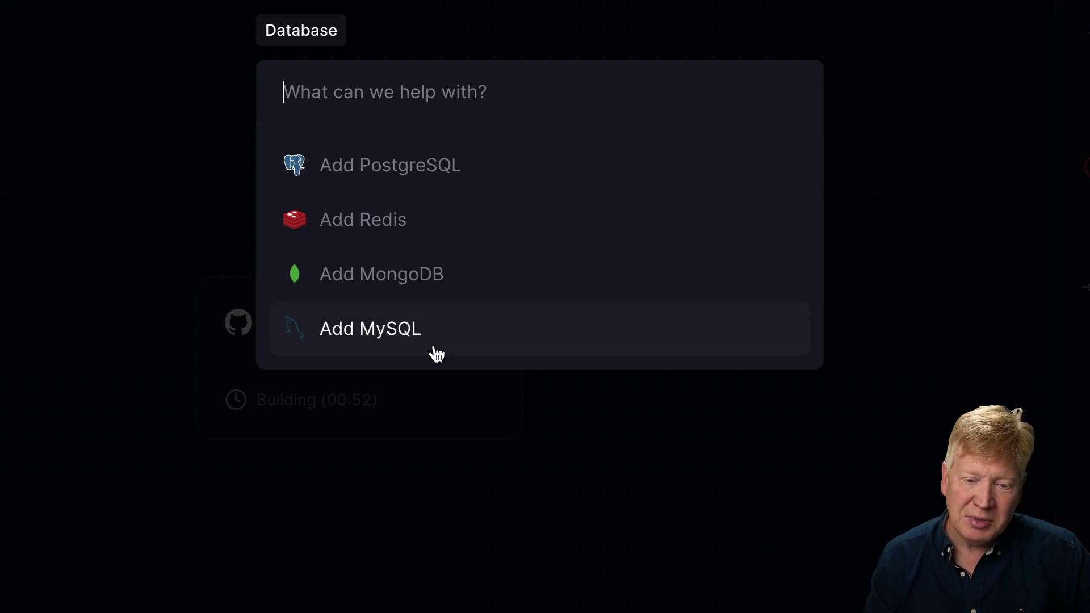
{"action": "left_click", "coordinate": [785, 3]}
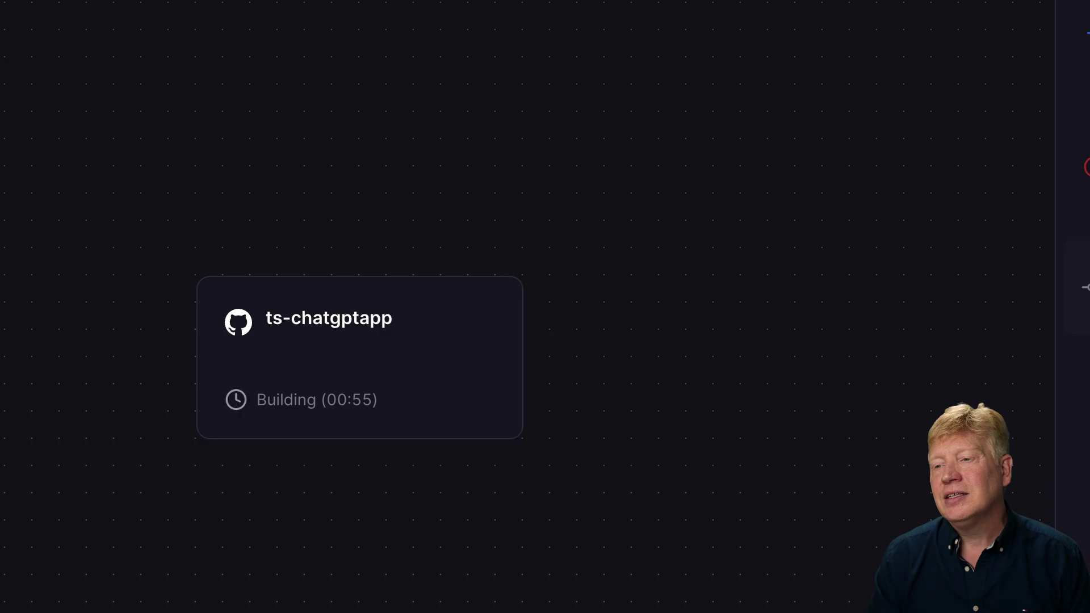
{"action": "left_click", "coordinate": [971, 90]}
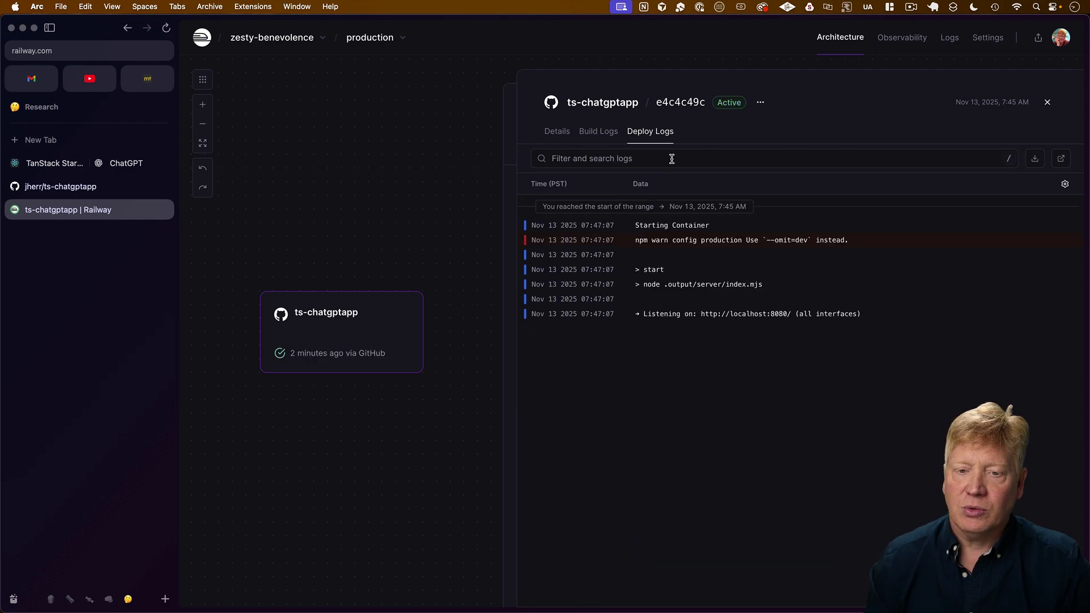
Generate the public domain ts-chatgptapp-production.up.railway.app under Networking and open the live site.
{"action": "left_click", "coordinate": [1048, 104]}
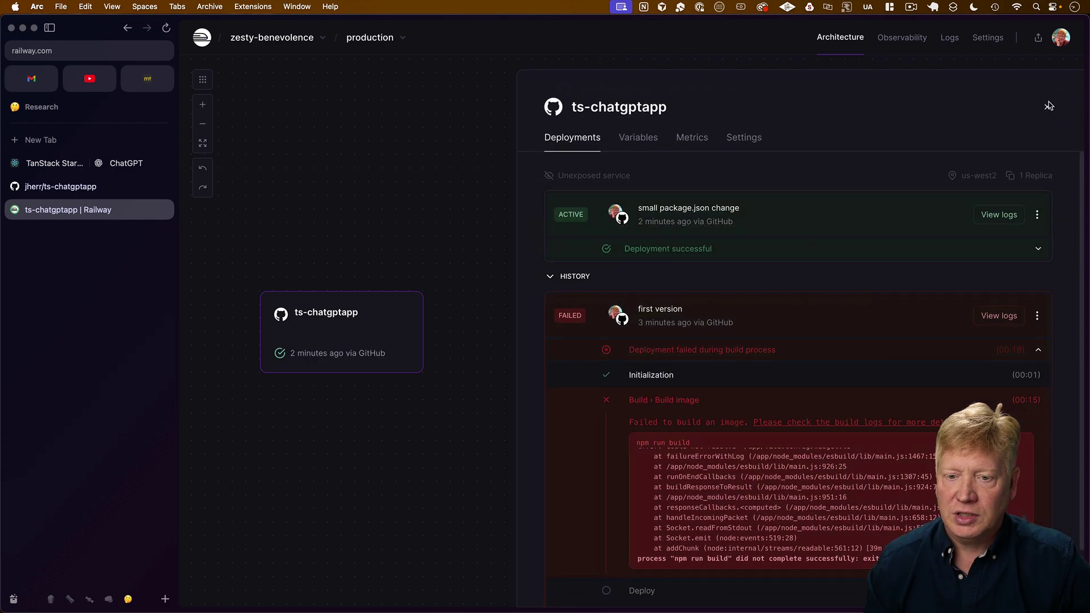
{"action": "left_click", "coordinate": [743, 140]}
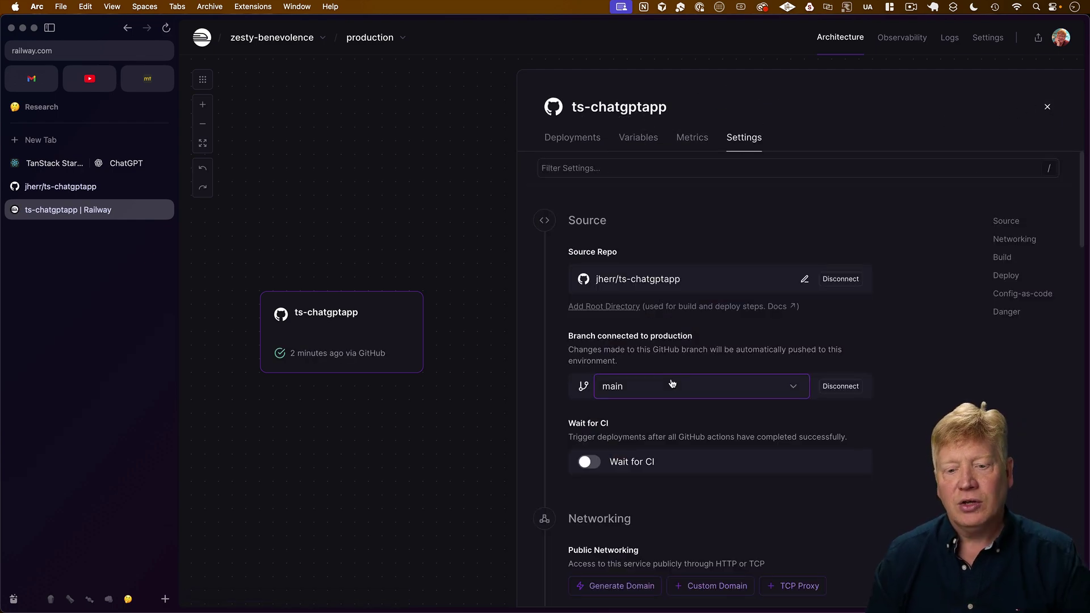
{"action": "scroll", "coordinate": [698, 370], "scroll_direction": "down", "scroll_amount": 5}
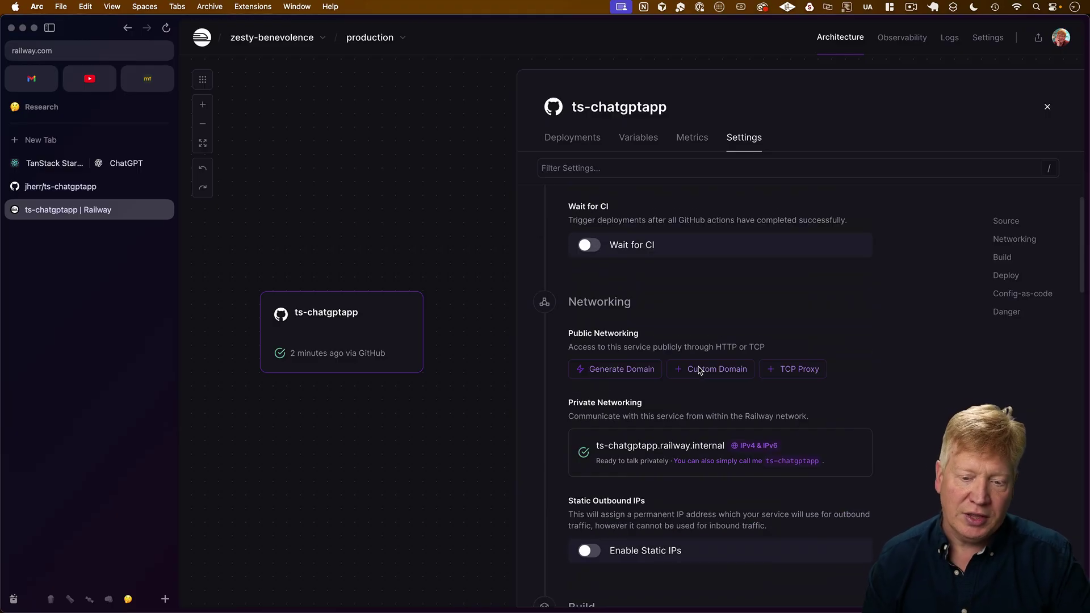
{"action": "left_click", "coordinate": [626, 297]}
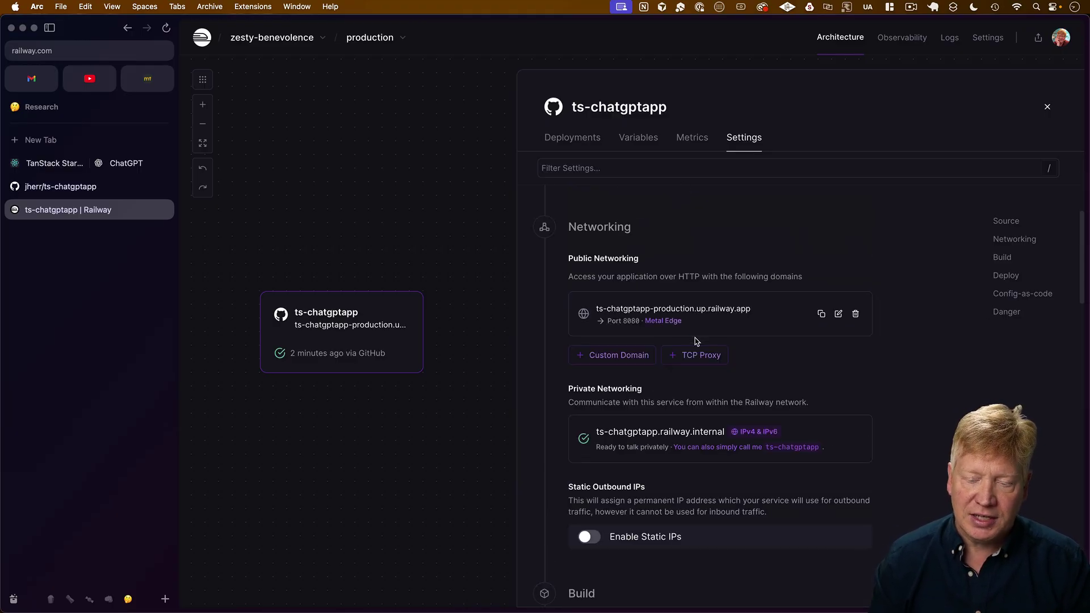
{"action": "left_click", "coordinate": [681, 310]}
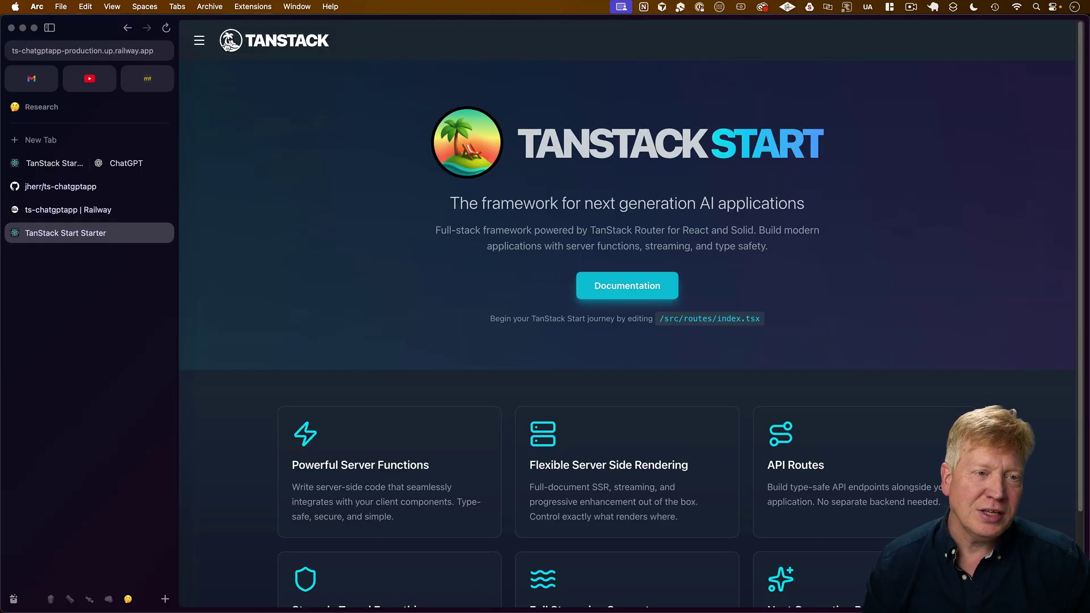
Load the deployed app's Guitar Demo page, return Home, and show it beside ChatGPT.
{"action": "left_click", "coordinate": [199, 41]}
{"action": "left_click", "coordinate": [260, 120]}
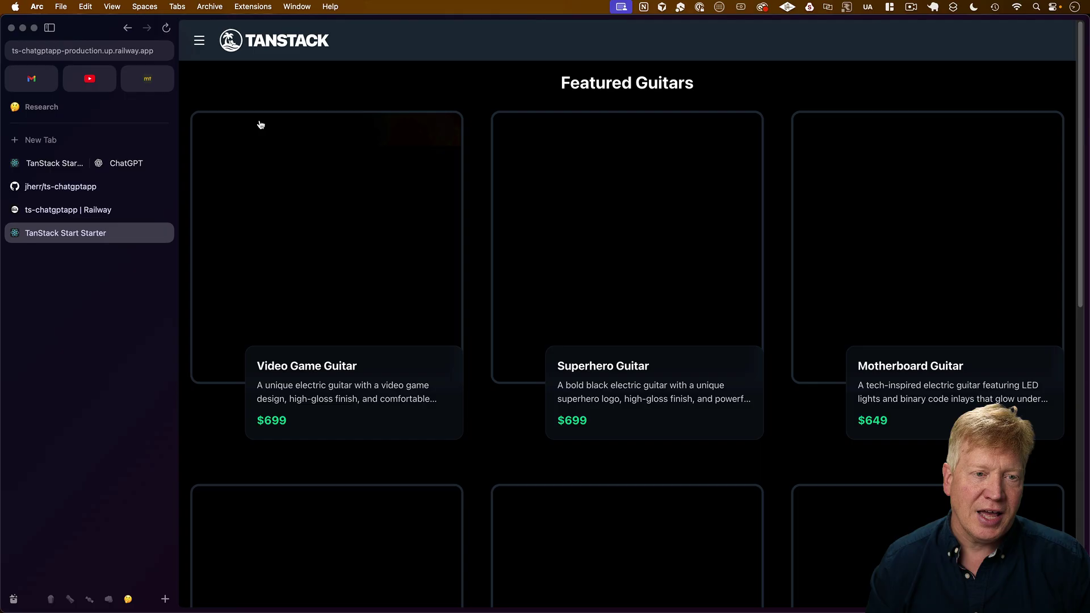
{"action": "left_click", "coordinate": [199, 40]}
{"action": "left_click", "coordinate": [205, 79]}
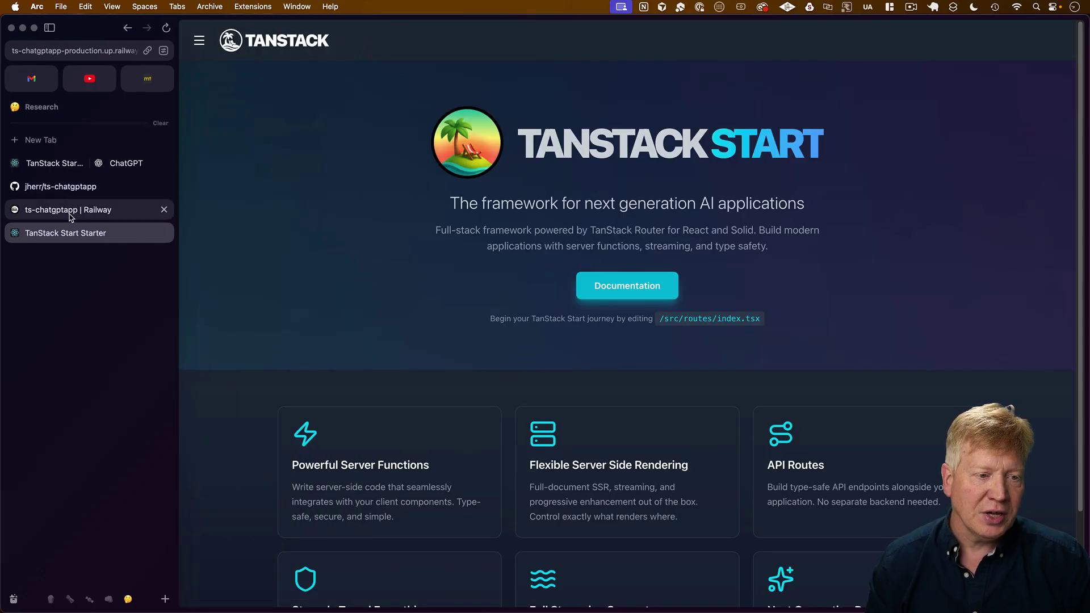
{"action": "left_click", "coordinate": [68, 163]}
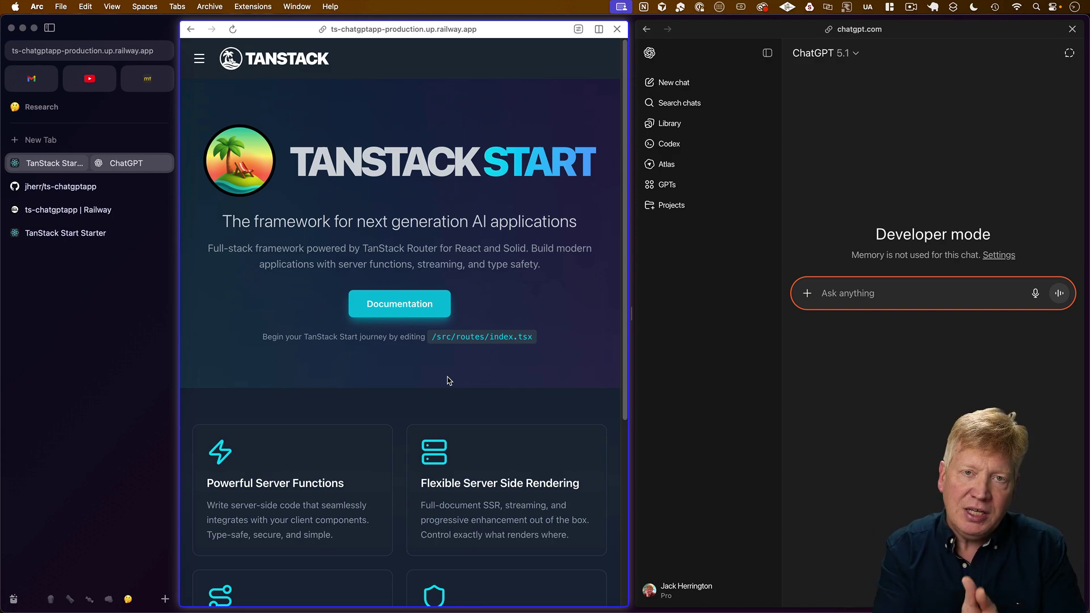
In Cursor, expand src/routes and start the local dev server with pnpm dev.
{"action": "key", "text": "super+Tab"}
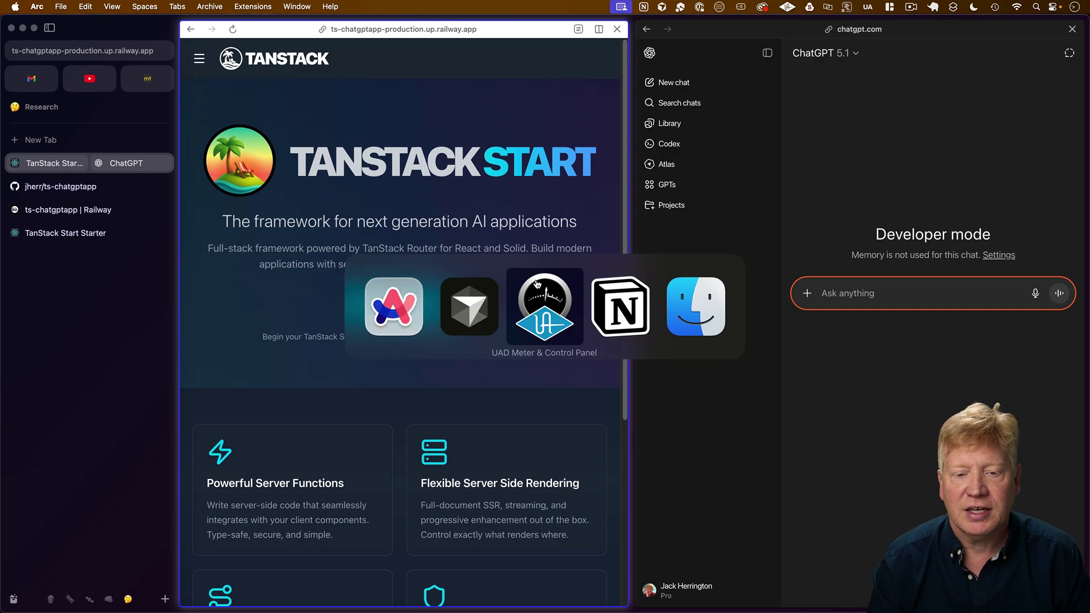
{"action": "key", "text": "super+Tab"}
{"action": "key", "text": "super+Tab"}
{"action": "key", "text": "super+Tab"}
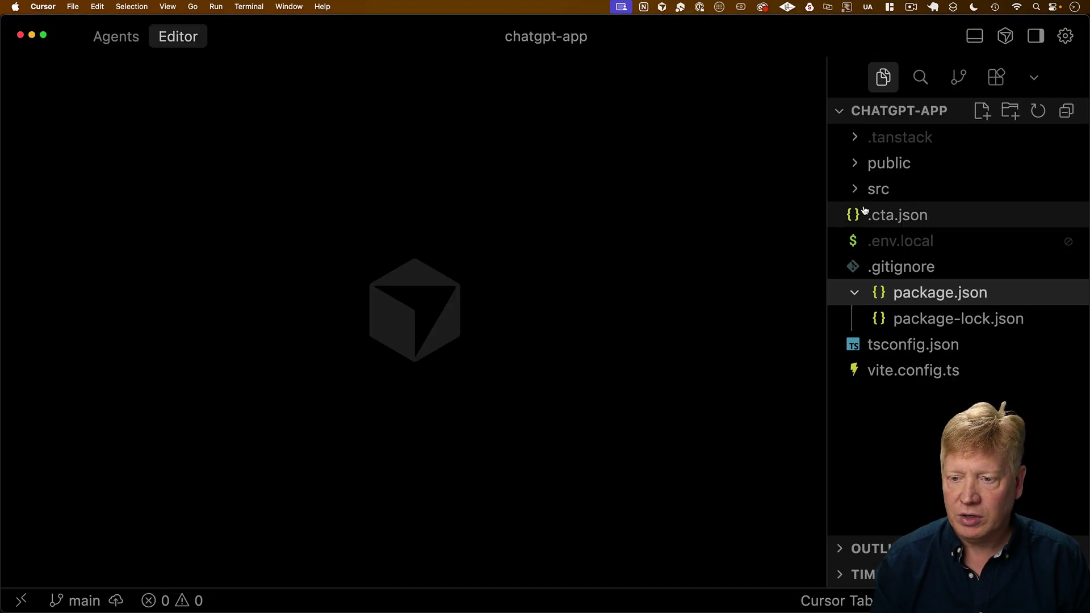
{"action": "left_click", "coordinate": [877, 190]}
{"action": "left_click", "coordinate": [880, 316]}
{"action": "scroll", "coordinate": [918, 339], "scroll_direction": "down", "scroll_amount": 4}
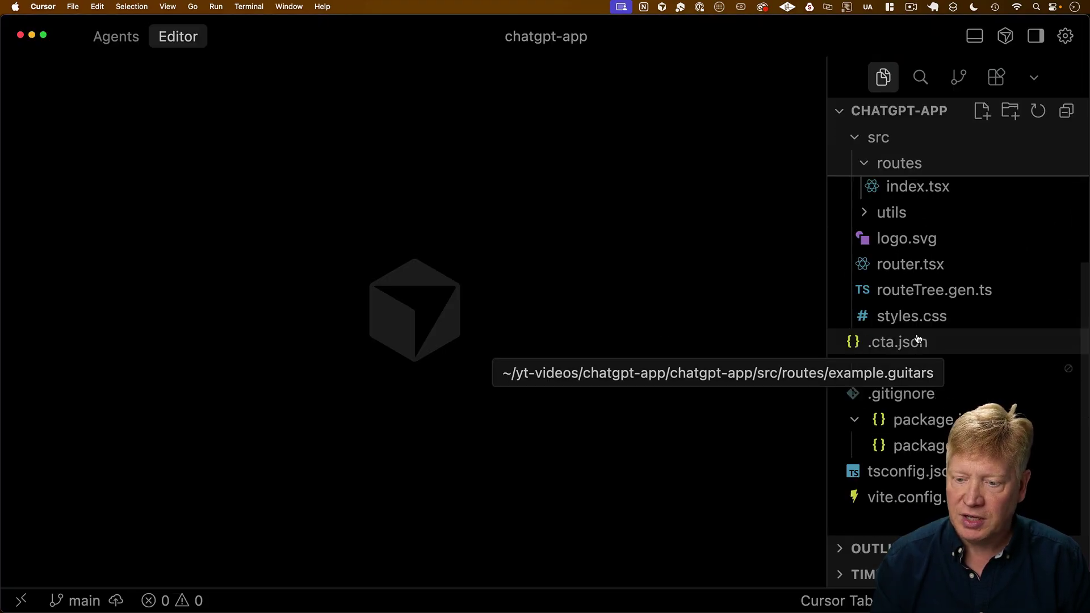
{"action": "scroll", "coordinate": [913, 214], "scroll_direction": "up", "scroll_amount": 4}
{"action": "right_click", "coordinate": [911, 208]}
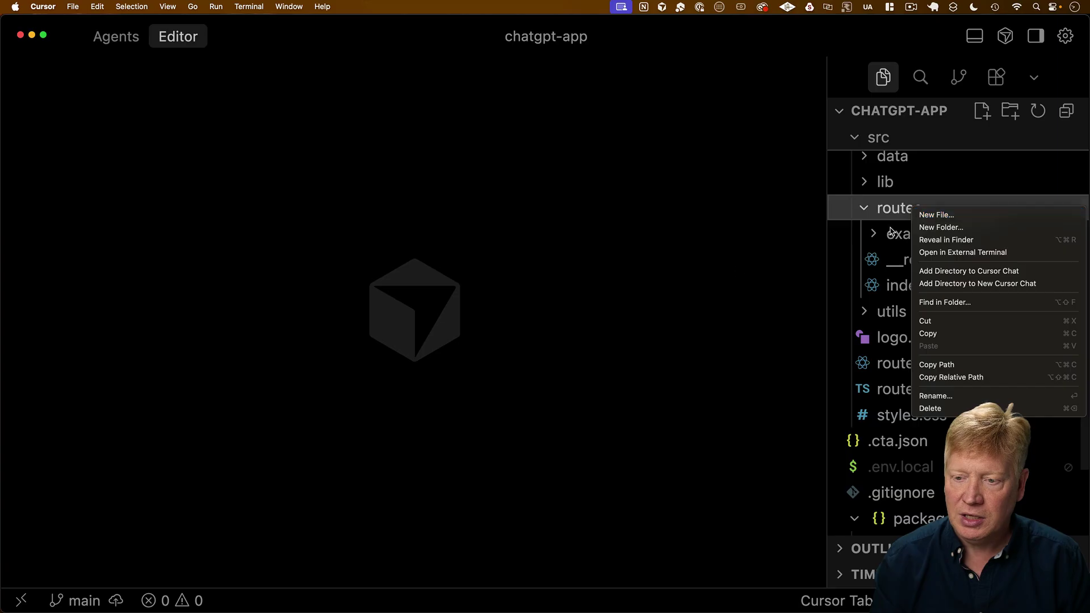
{"action": "left_click", "coordinate": [625, 304]}
{"action": "key", "text": "ctrl+grave"}
{"action": "type", "text": "pnpm dev"}
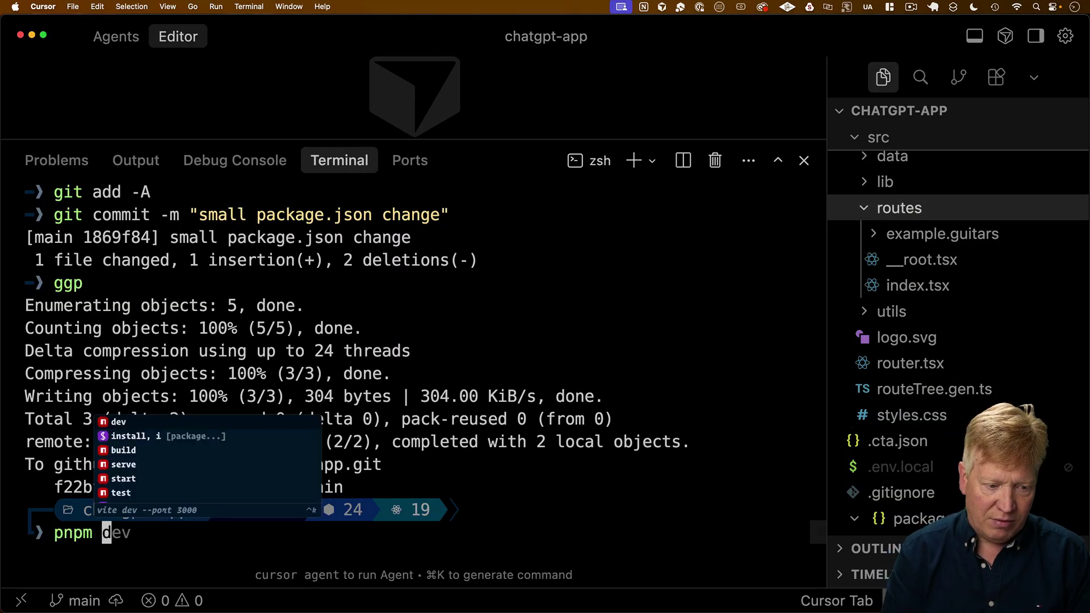
{"action": "key", "text": "Return"}
{"action": "key", "text": "ctrl+grave"}
{"action": "scroll", "coordinate": [890, 231], "scroll_direction": "up", "scroll_amount": 3}
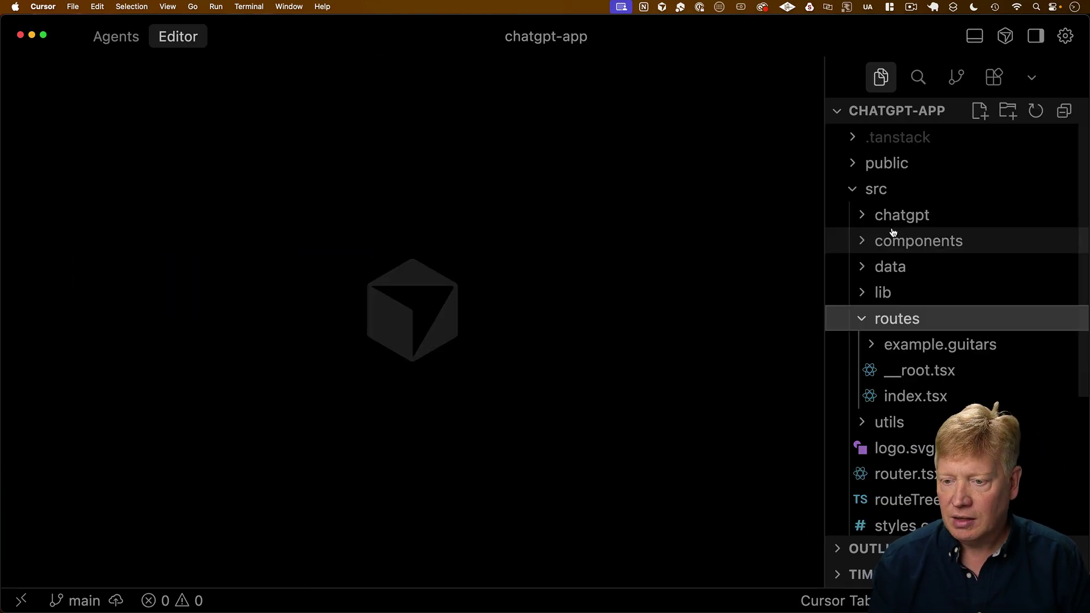
Create mcp.ts in the routes folder and delete its placeholder RouteComponent function.
{"action": "right_click", "coordinate": [897, 318]}
{"action": "left_click", "coordinate": [914, 322]}
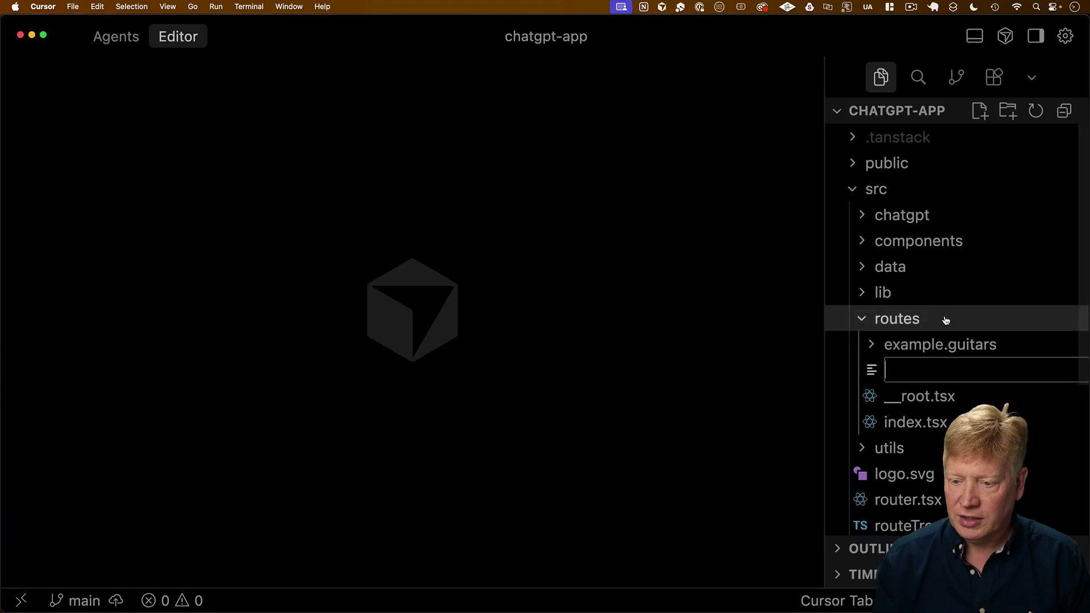
{"action": "type", "text": "mcp.ts"}
{"action": "key", "text": "Return"}
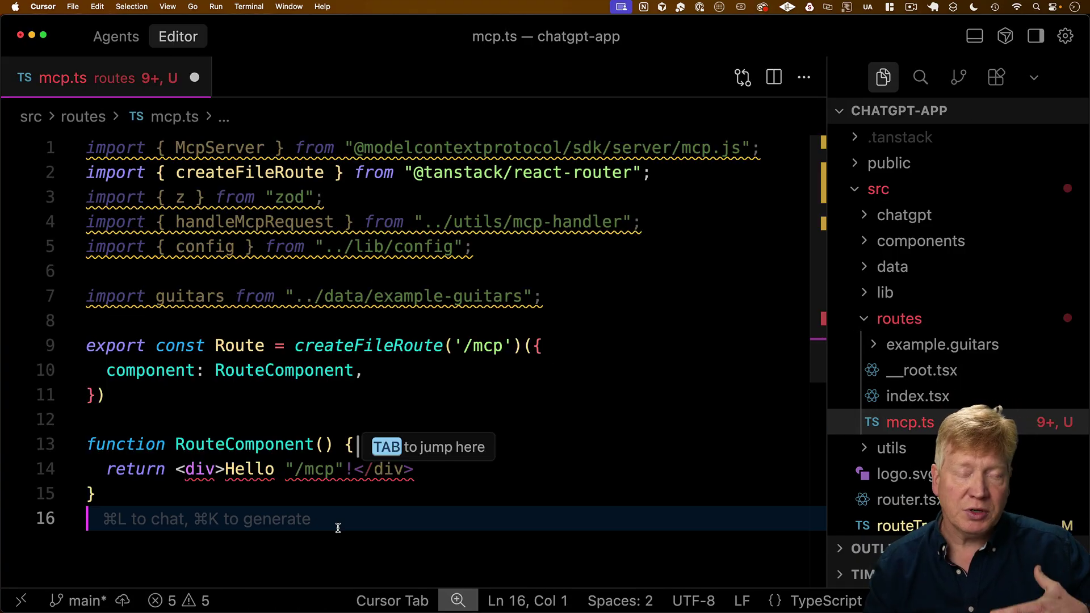
{"action": "scroll", "coordinate": [347, 495], "scroll_direction": "down", "scroll_amount": 5}
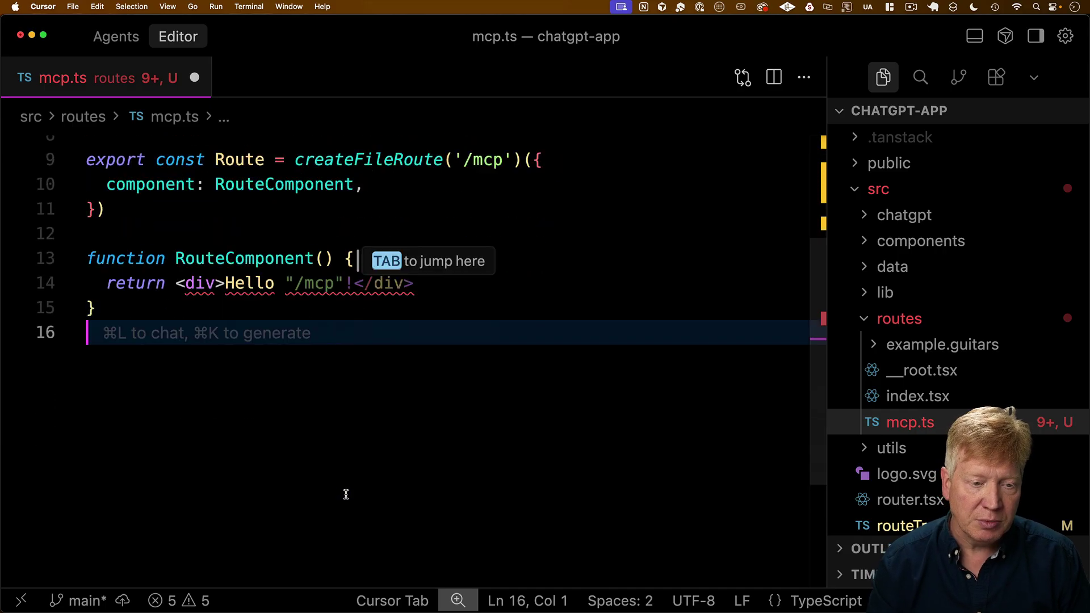
{"action": "scroll", "coordinate": [320, 241], "scroll_direction": "up", "scroll_amount": 1}
{"action": "left_click_drag", "start_coordinate": [283, 263], "coordinate": [288, 369]}
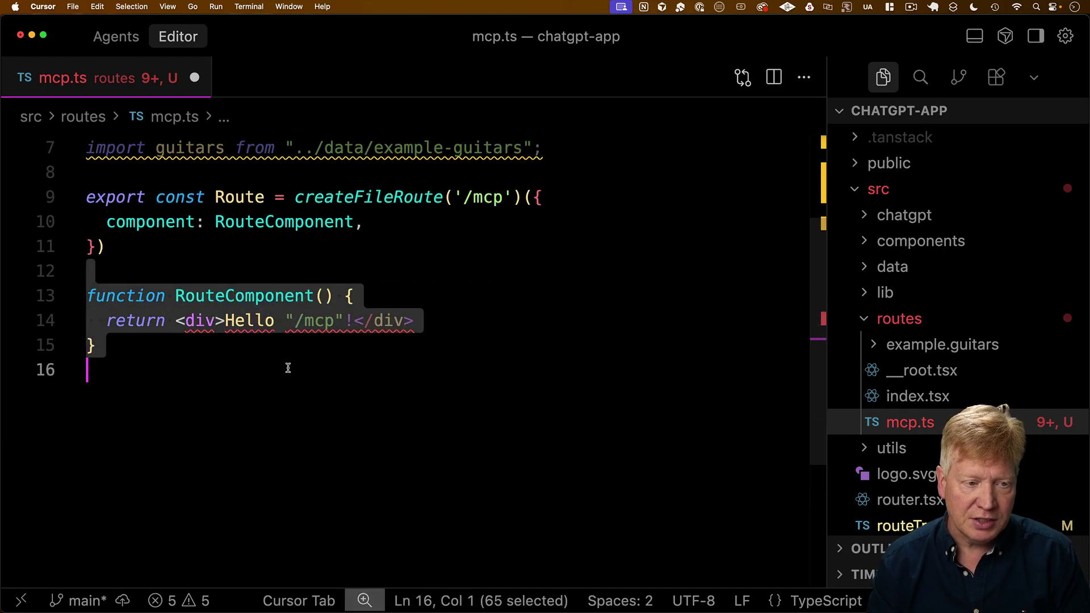
{"action": "key", "text": "BackSpace"}
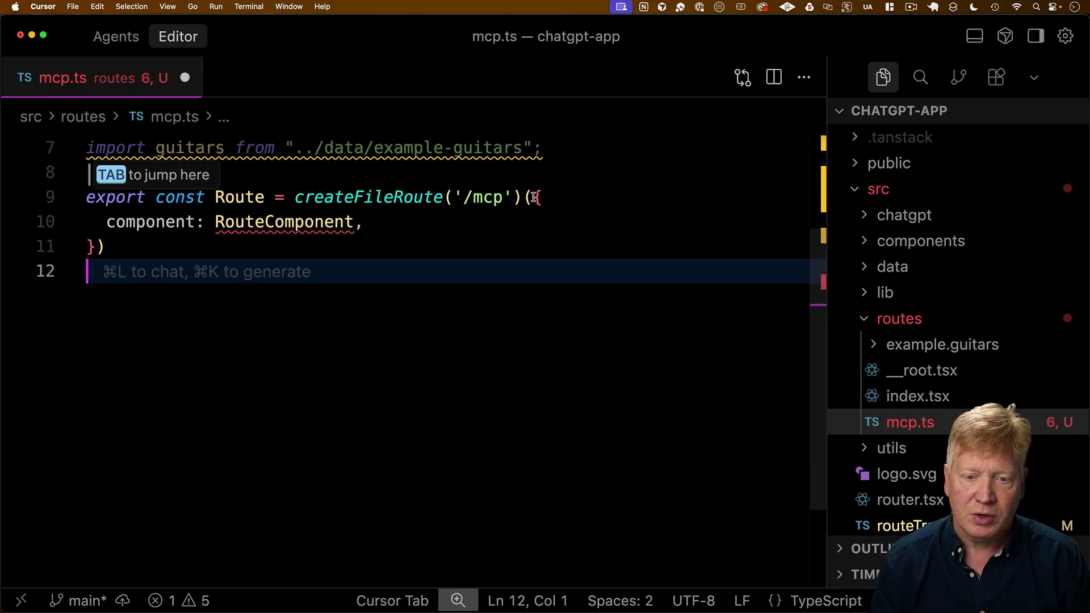
{"action": "scroll", "coordinate": [523, 197], "scroll_direction": "up", "scroll_amount": 3}
{"action": "left_click_drag", "start_coordinate": [87, 370], "coordinate": [323, 408]}
{"action": "left_click", "coordinate": [311, 418]}
Replace the component: RouteComponent line with the pasted GET, POST and OPTIONS server handlers block.
{"action": "left_click", "coordinate": [274, 371]}
{"action": "triple_click", "coordinate": [274, 370]}
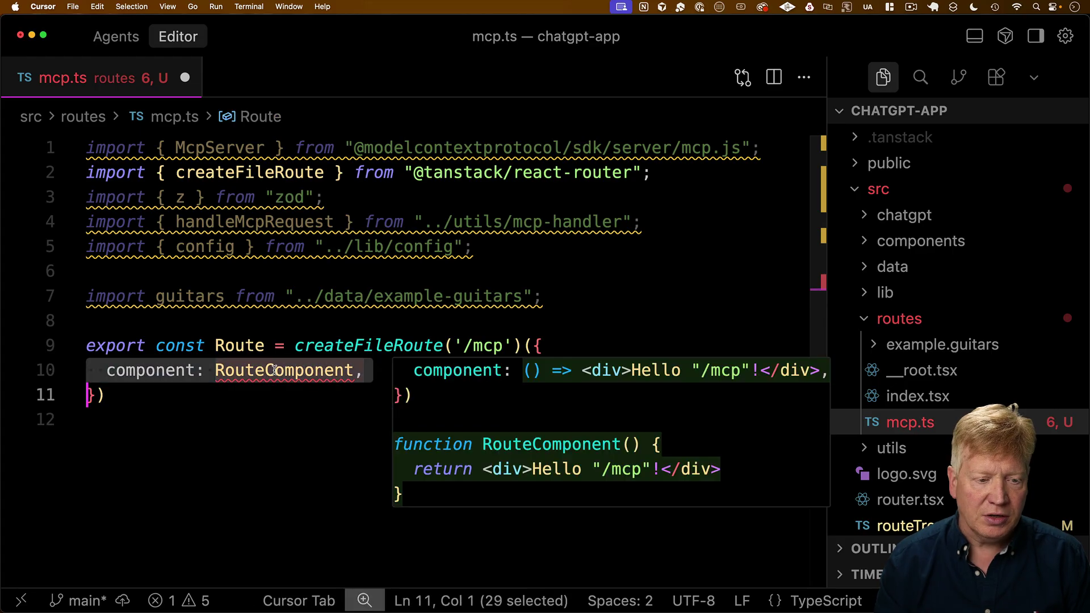
{"action": "key", "text": "super+v"}
{"action": "scroll", "coordinate": [282, 283], "scroll_direction": "up", "scroll_amount": 10}
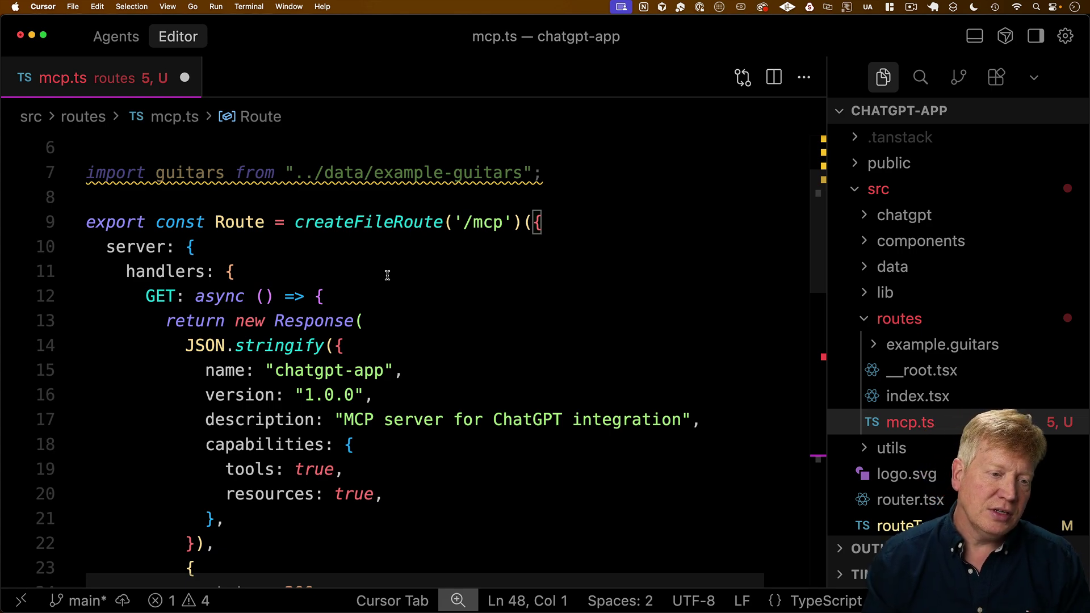
{"action": "scroll", "coordinate": [409, 284], "scroll_direction": "down", "scroll_amount": 2}
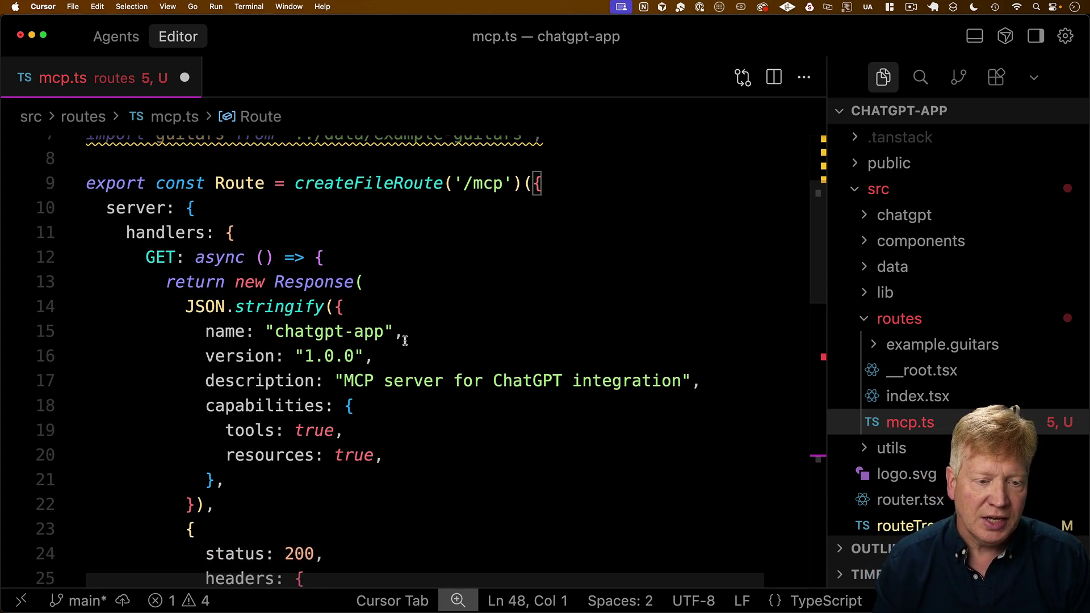
{"action": "scroll", "coordinate": [405, 340], "scroll_direction": "down", "scroll_amount": 2}
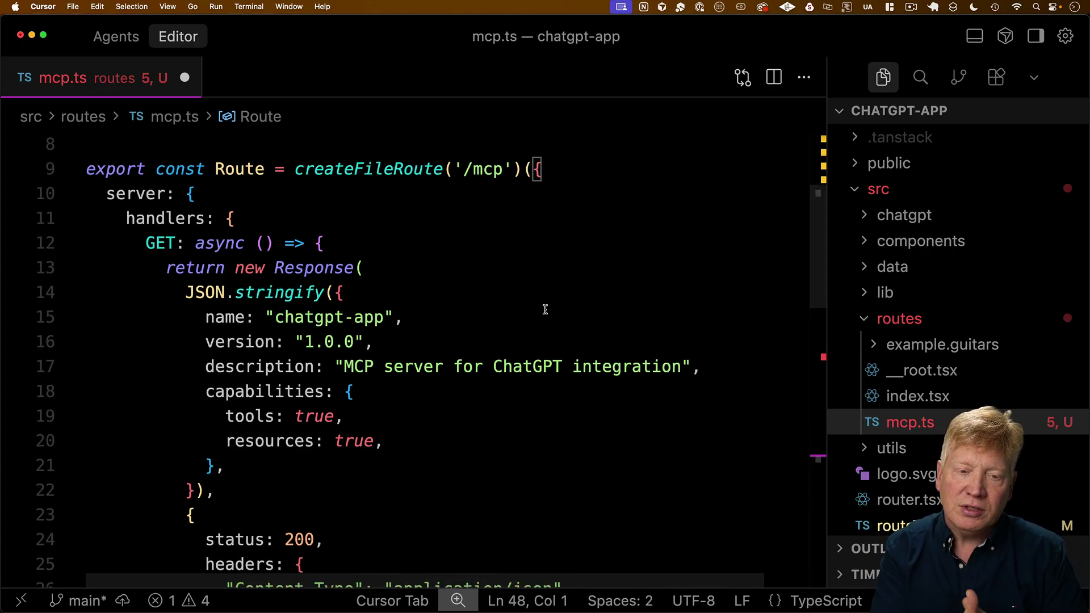
{"action": "scroll", "coordinate": [420, 318], "scroll_direction": "down", "scroll_amount": 8}
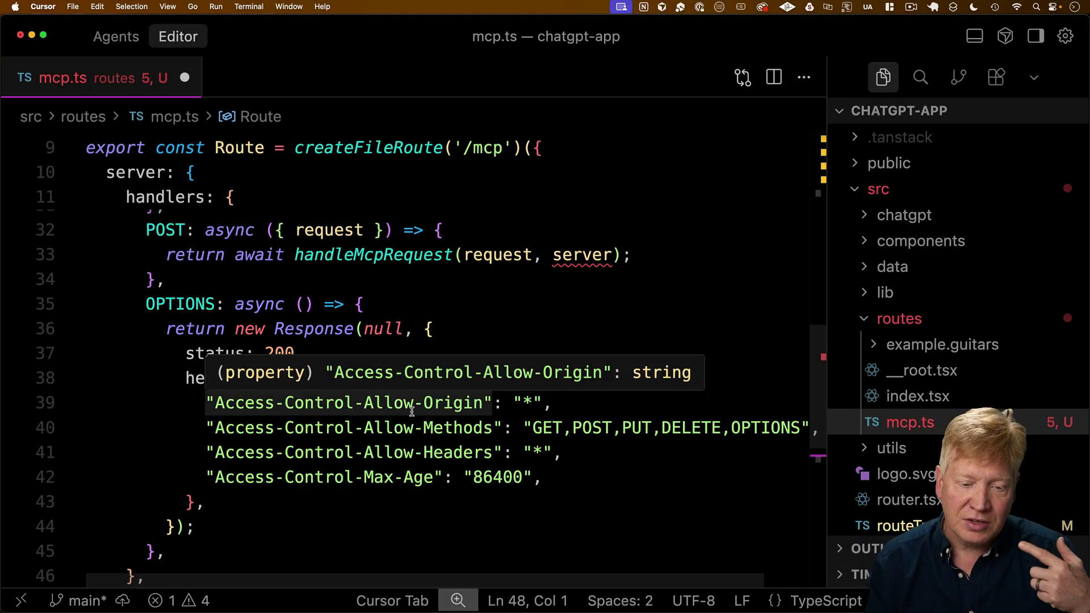
{"action": "scroll", "coordinate": [412, 411], "scroll_direction": "up", "scroll_amount": 10}
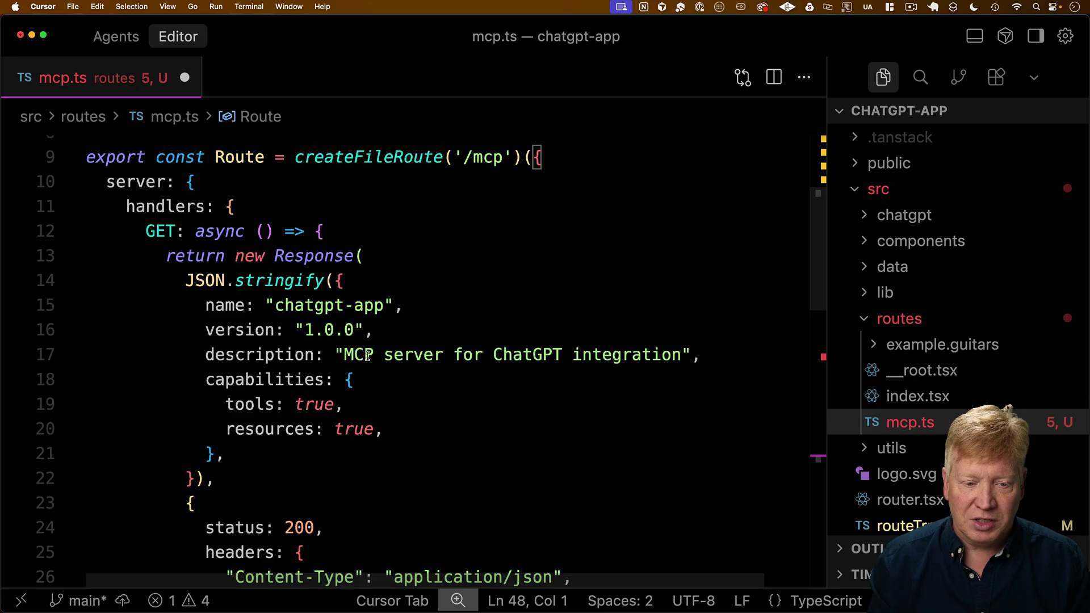
Change 'chatgpt' to 'guitar' in the server name and accept Cursor's suggested description and handler edits.
{"action": "double_click", "coordinate": [318, 309]}
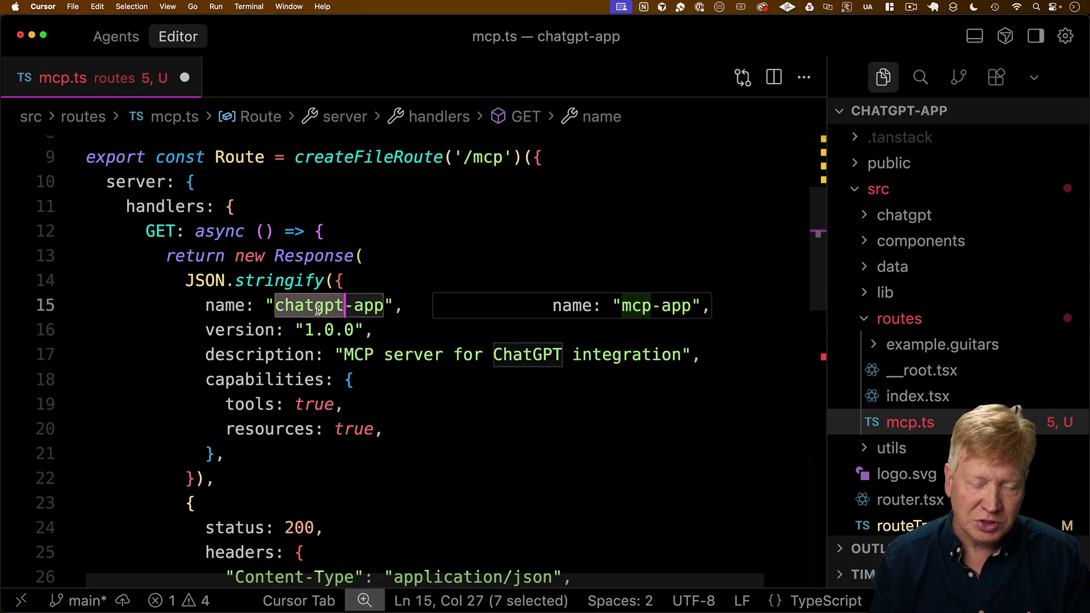
{"action": "type", "text": "guitar"}
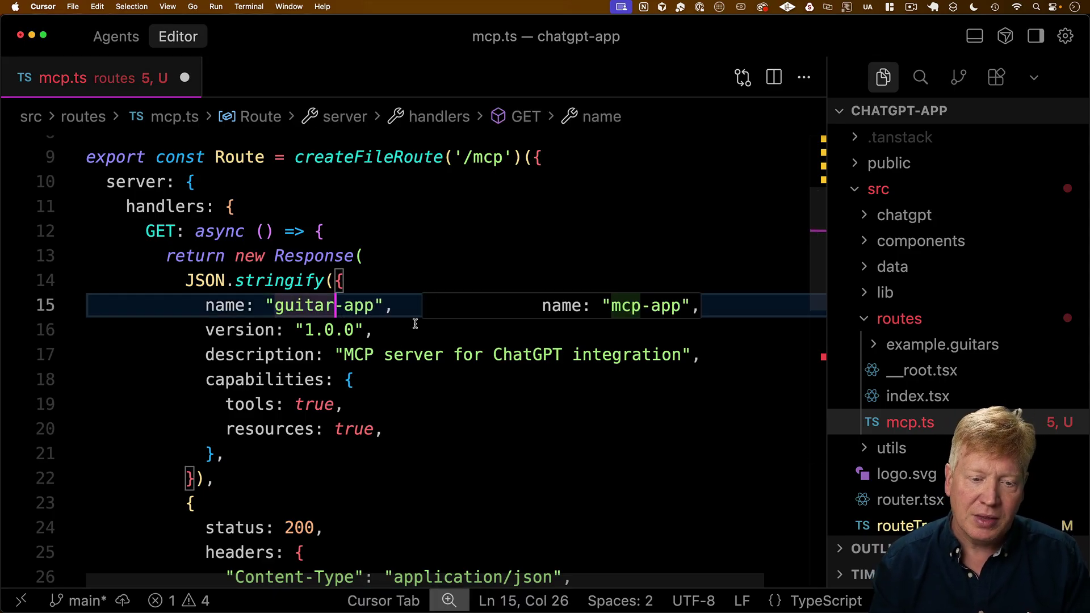
{"action": "key", "text": "Tab"}
{"action": "left_click", "coordinate": [636, 379]}
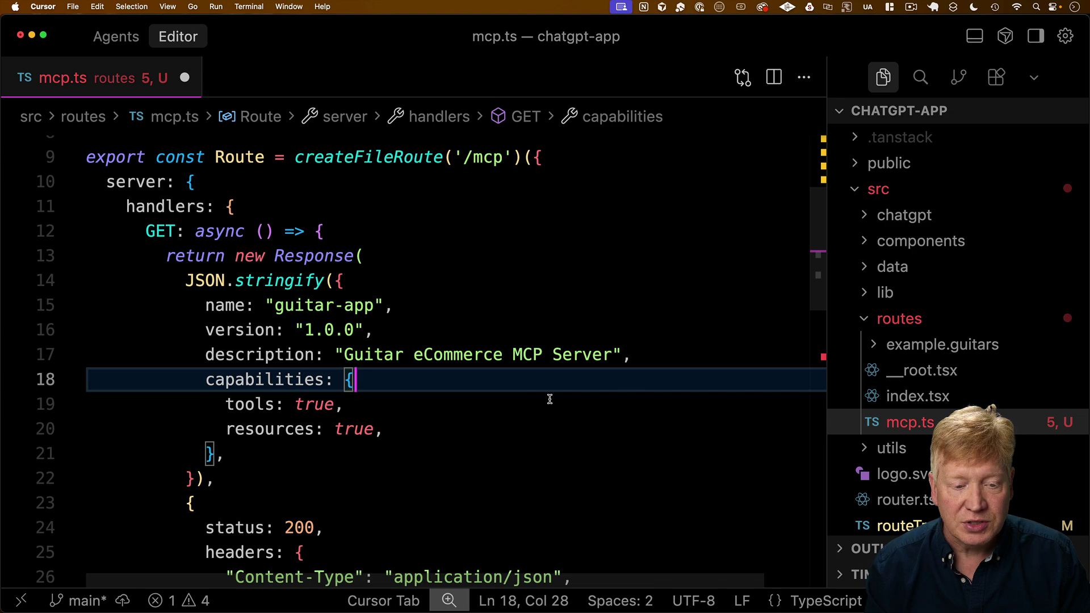
{"action": "scroll", "coordinate": [540, 397], "scroll_direction": "down", "scroll_amount": 2}
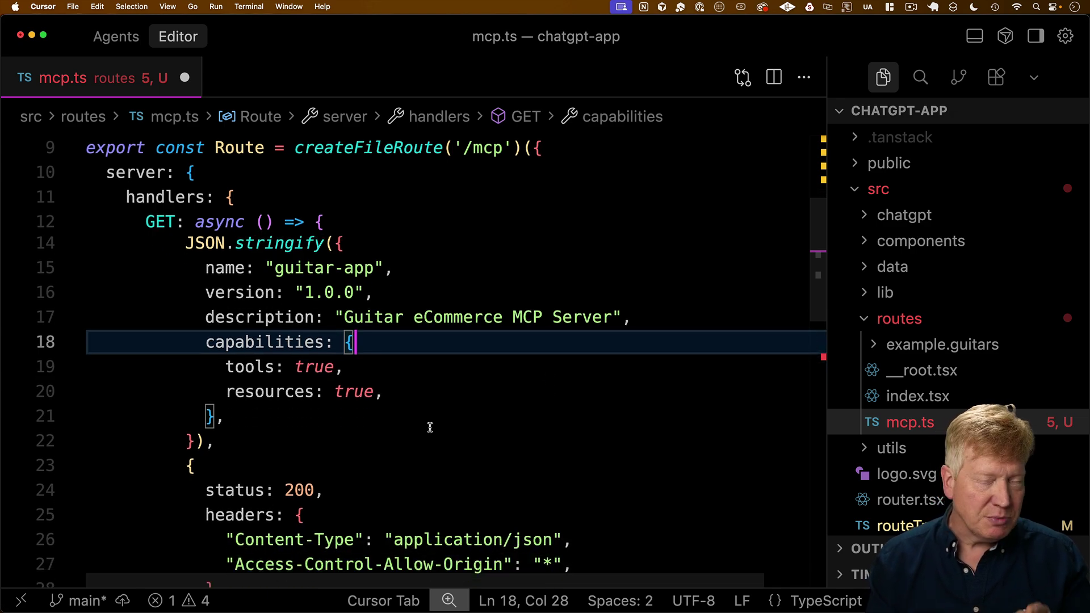
{"action": "key", "text": "Tab"}
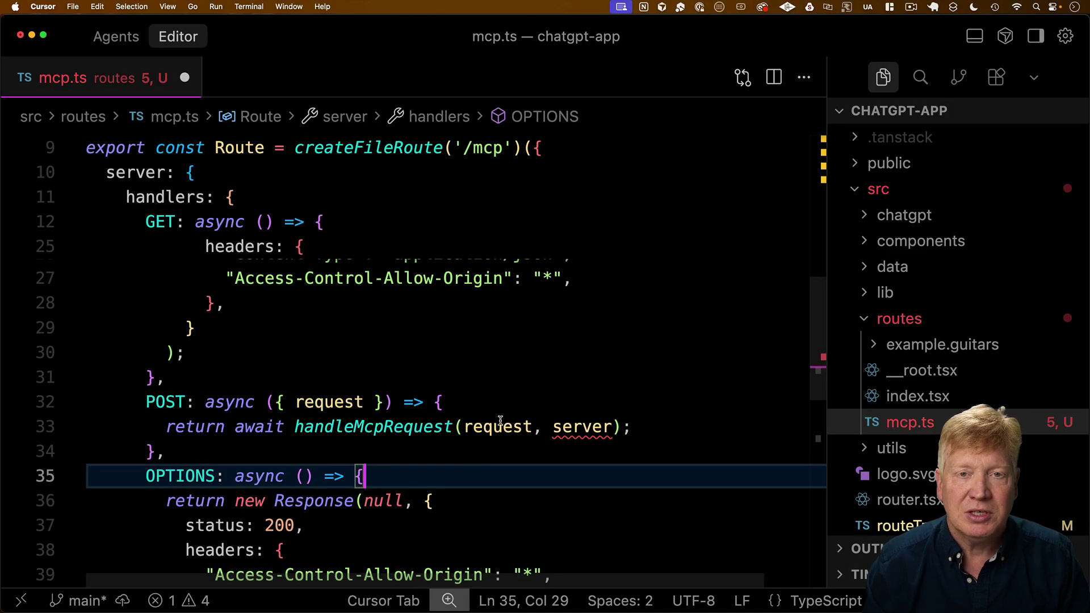
Accept Cursor's guitars import, McpServer setup and getGuitars tool under guitar-app, then save mcp.ts.
{"action": "key", "text": "Tab"}
{"action": "key", "text": "Return"}
{"action": "key", "text": "Tab"}
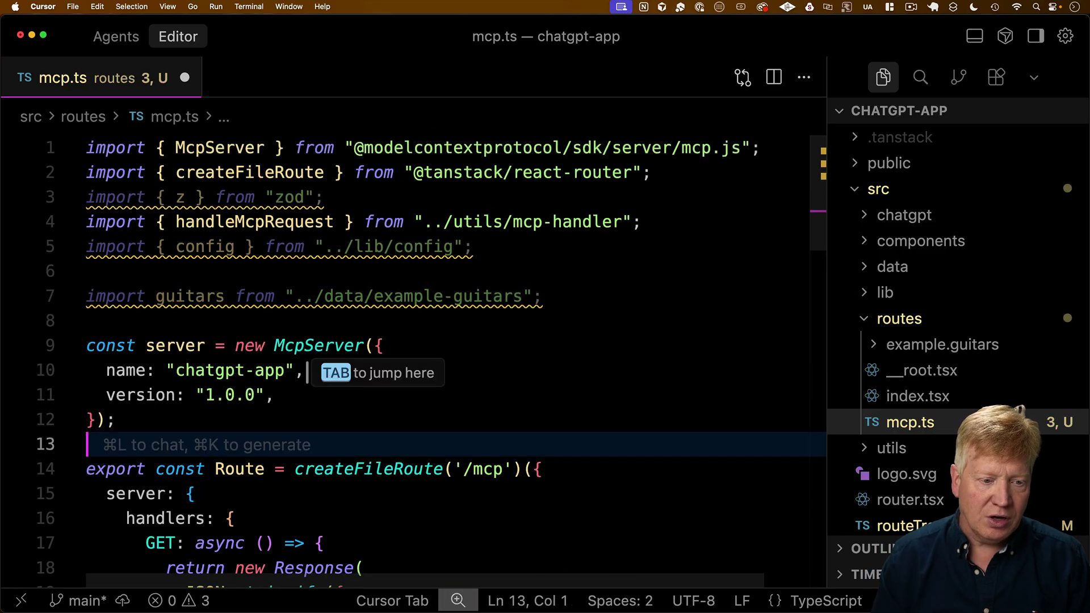
{"action": "scroll", "coordinate": [367, 396], "scroll_direction": "down", "scroll_amount": 3}
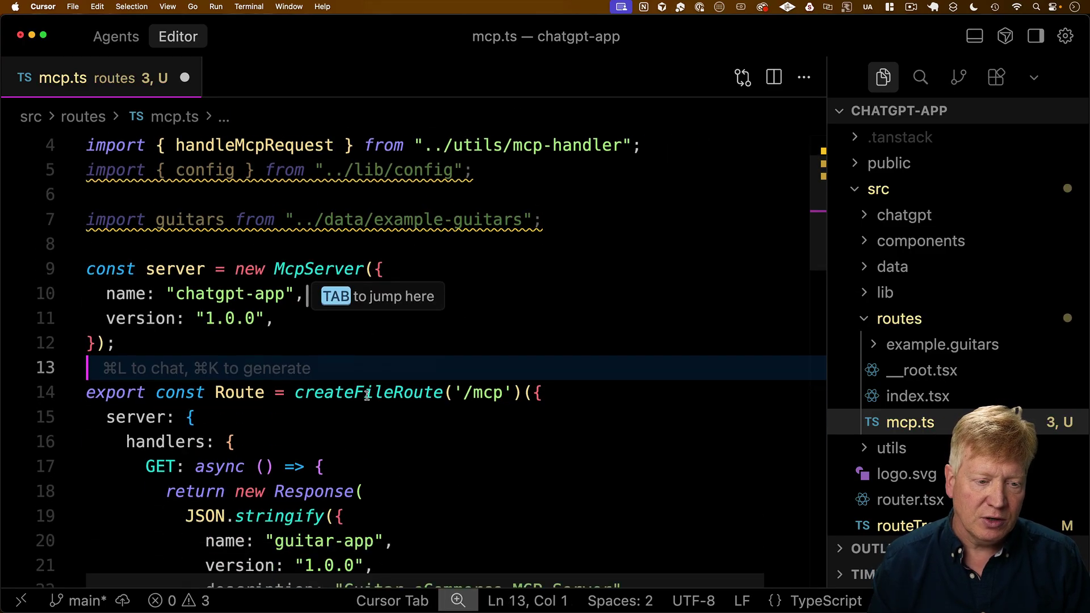
{"action": "key", "text": "Tab"}
{"action": "key", "text": "Tab"}
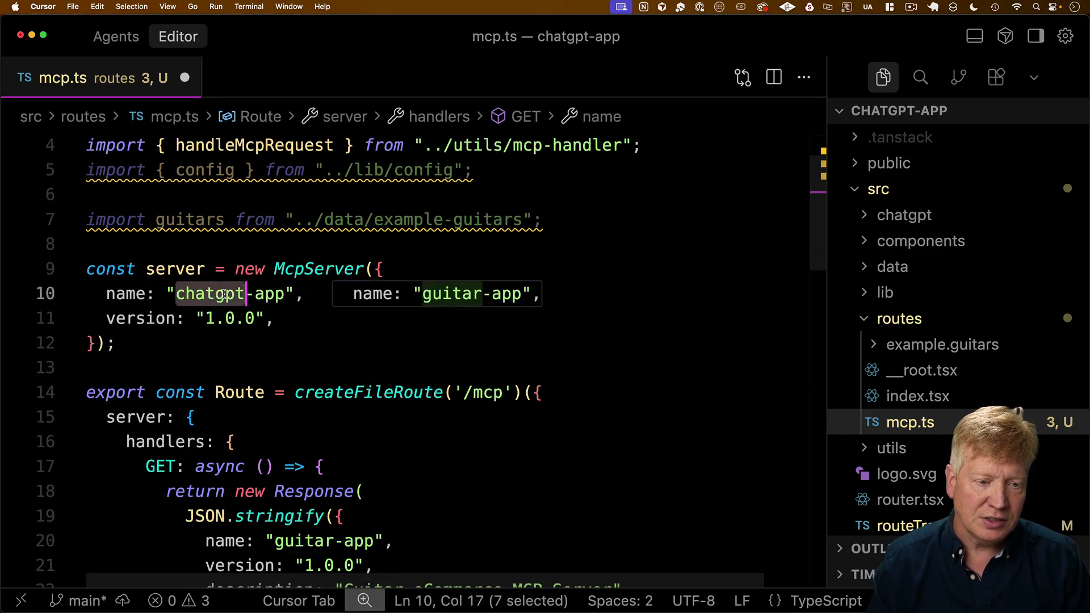
{"action": "key", "text": "Tab"}
{"action": "key", "text": "Tab"}
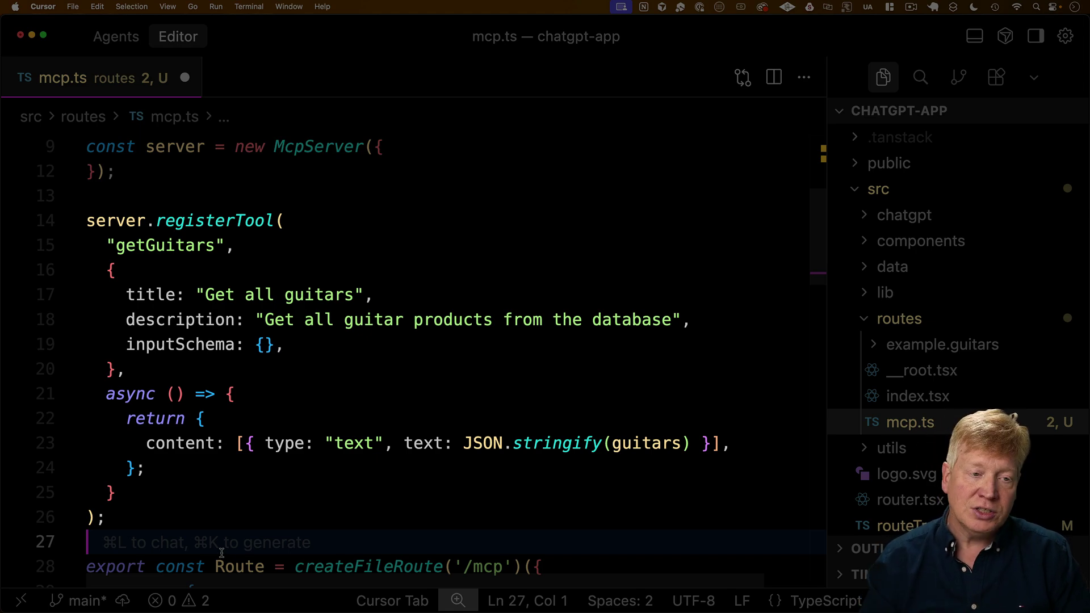
{"action": "mouse_move", "coordinate": [442, 436]}
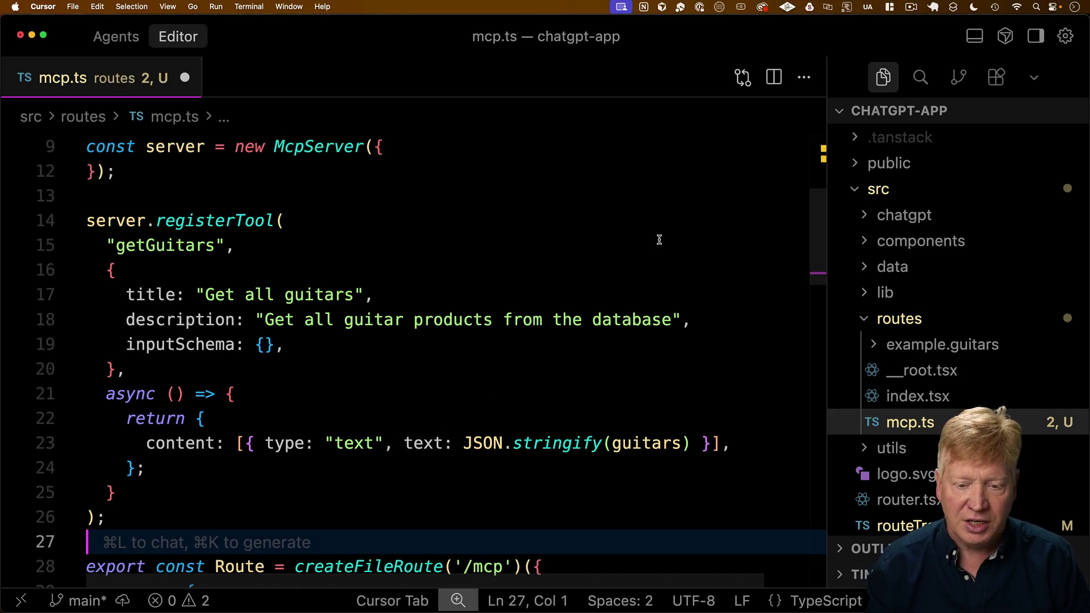
{"action": "key", "text": "super+s"}
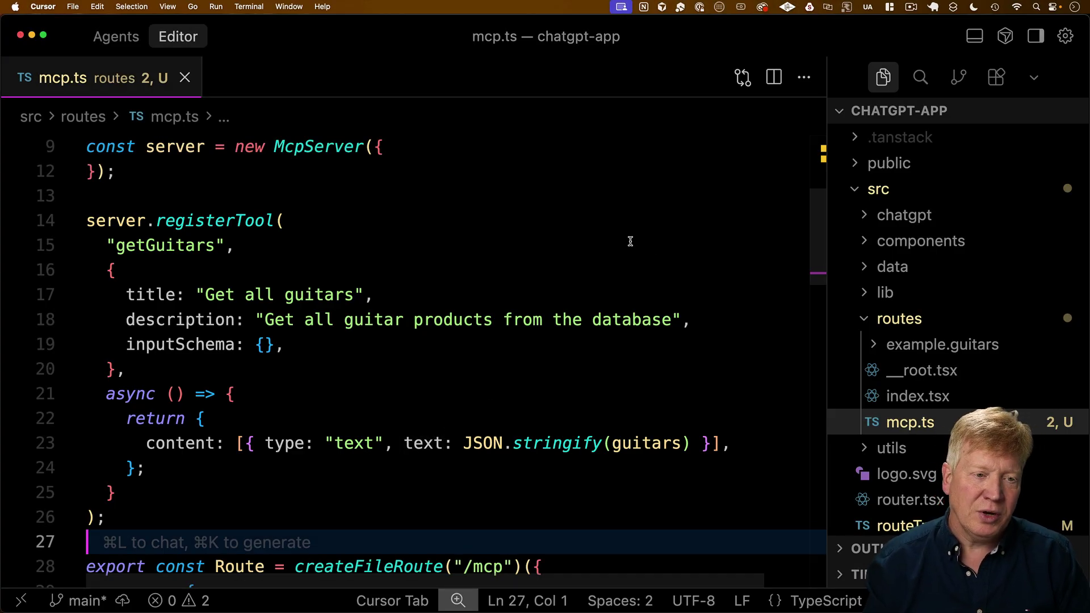
{"action": "scroll", "coordinate": [627, 238], "scroll_direction": "up", "scroll_amount": 3}
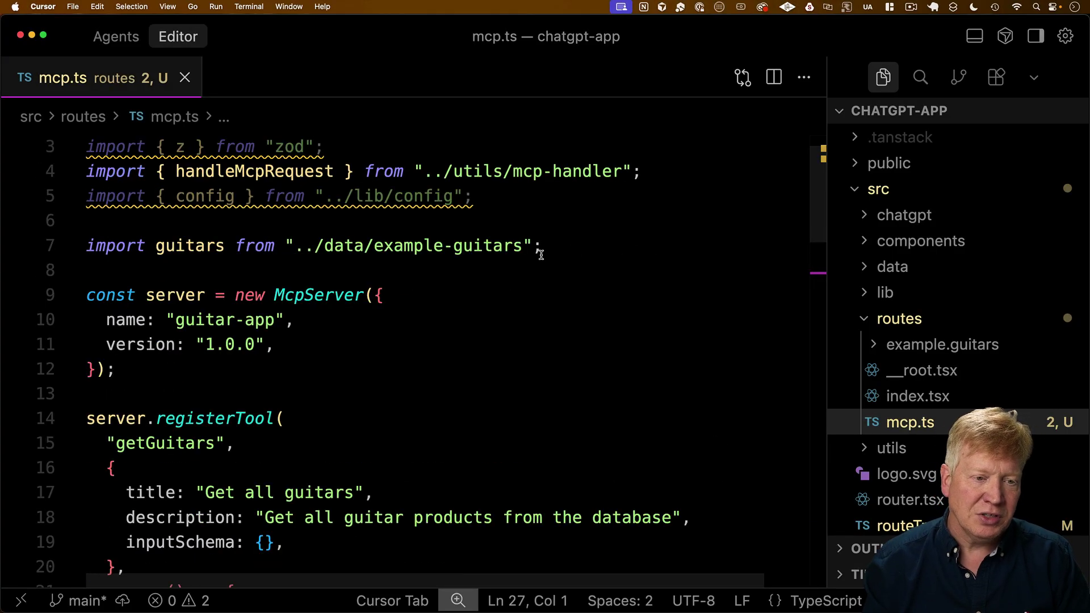
{"action": "scroll", "coordinate": [484, 360], "scroll_direction": "down", "scroll_amount": 4}
Stop the running dev server and run a production pnpm build.
{"action": "left_click", "coordinate": [482, 362]}
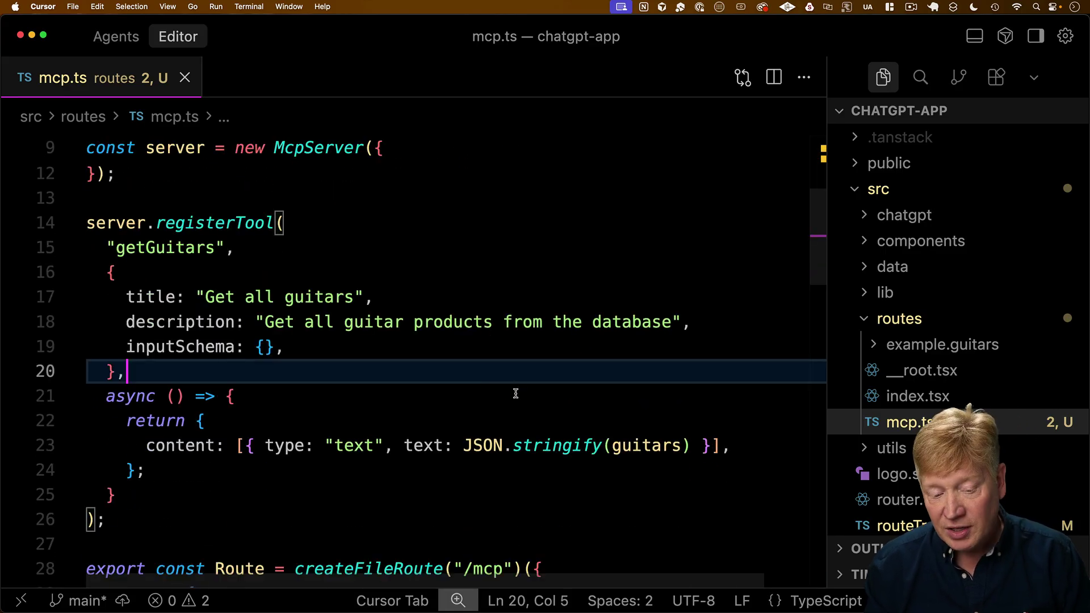
{"action": "key", "text": "ctrl+grave"}
{"action": "key", "text": "ctrl+c"}
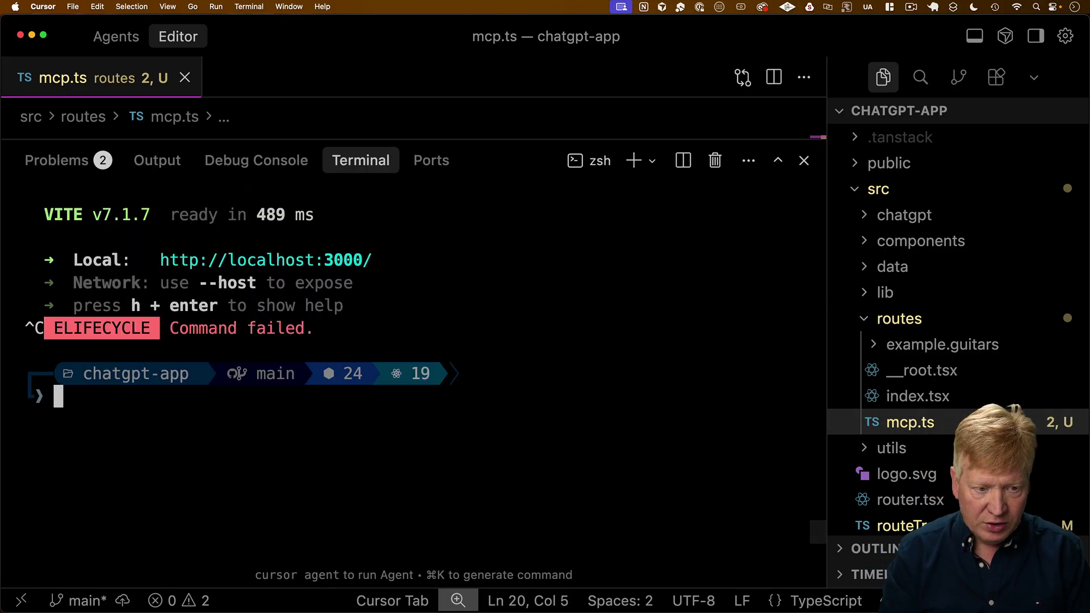
{"action": "type", "text": "pnpm build"}
{"action": "key", "text": "Return"}
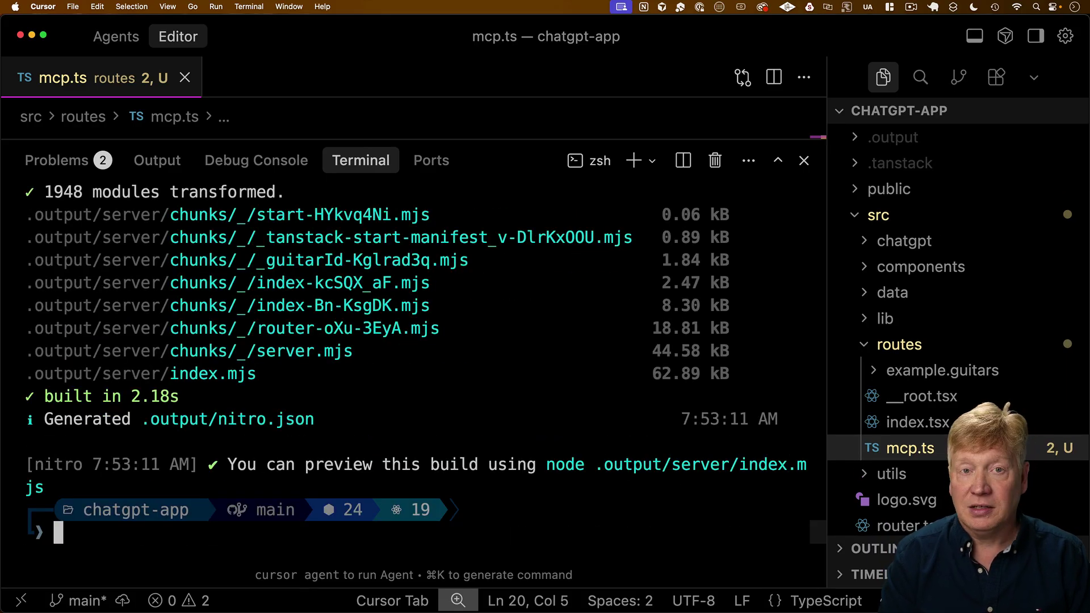
Commit all changes as "adding mcp endpoint" and push them to GitHub with ggp.
{"action": "type", "text": "pnpm"}
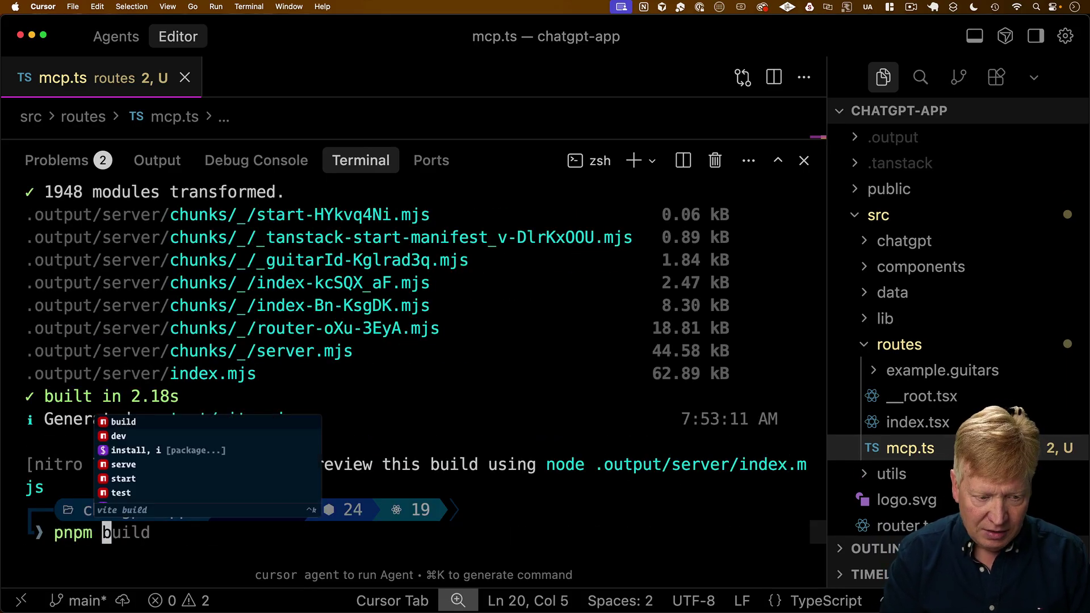
{"action": "key", "text": "BackSpace"}
{"action": "key", "text": "BackSpace"}
{"action": "key", "text": "BackSpace"}
{"action": "key", "text": "BackSpace"}
{"action": "key", "text": "BackSpace"}
{"action": "type", "text": "git add"}
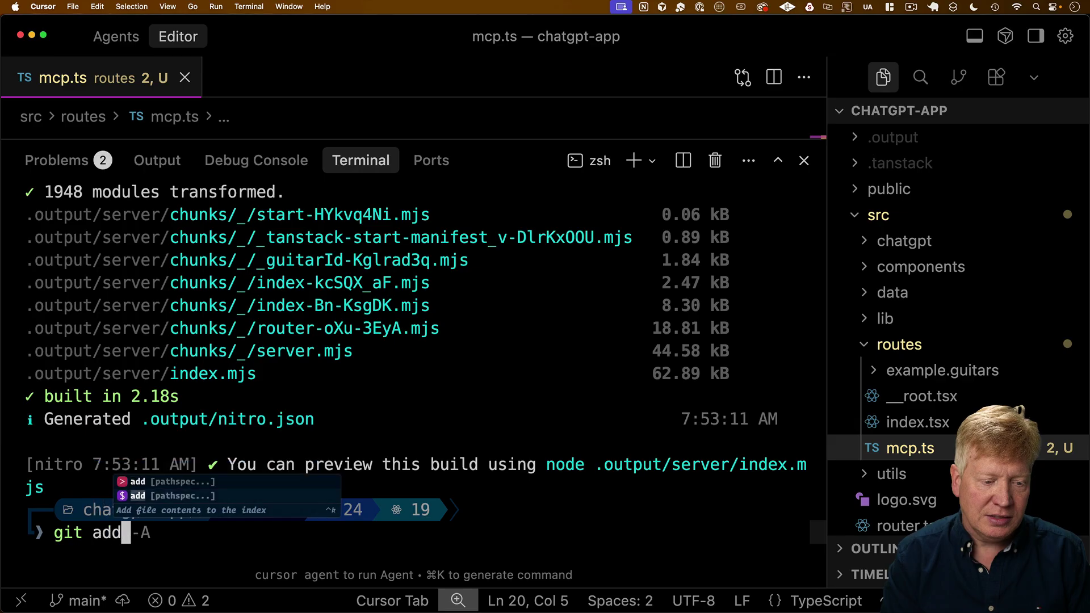
{"action": "type", "text": " -A && git commit -m \"adding mcp endpoint\" && ggp"}
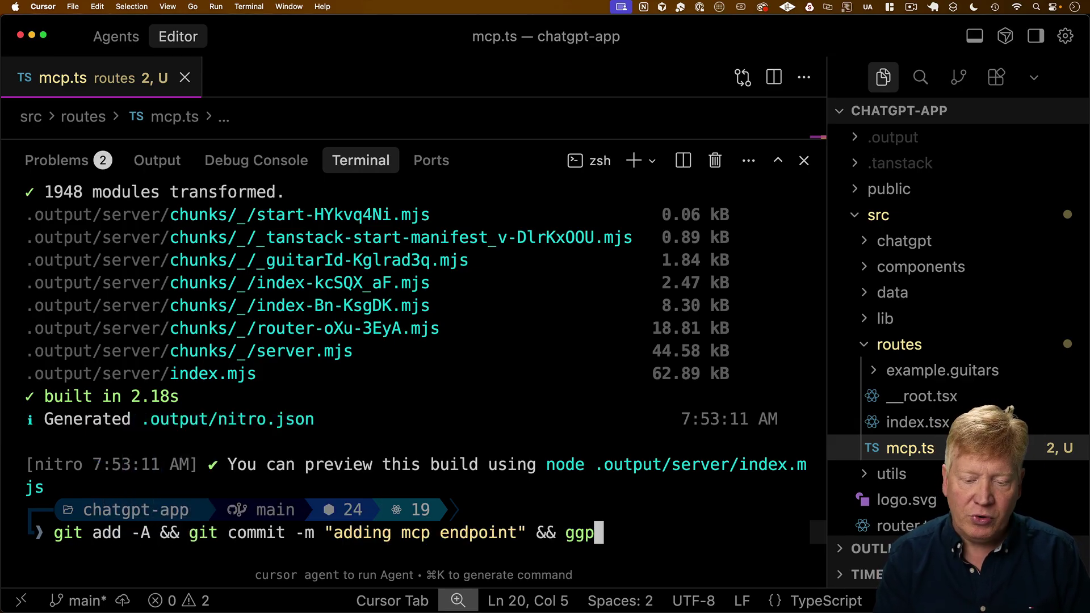
{"action": "key", "text": "Return"}
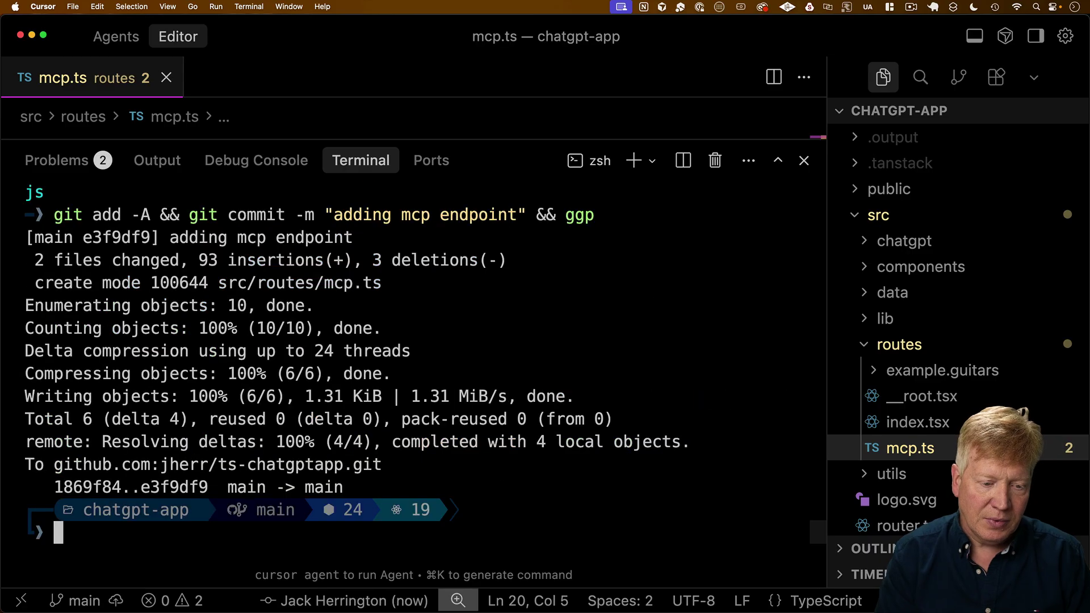
{"action": "key", "text": "super+Tab"}
{"action": "key", "text": "super+Tab"}
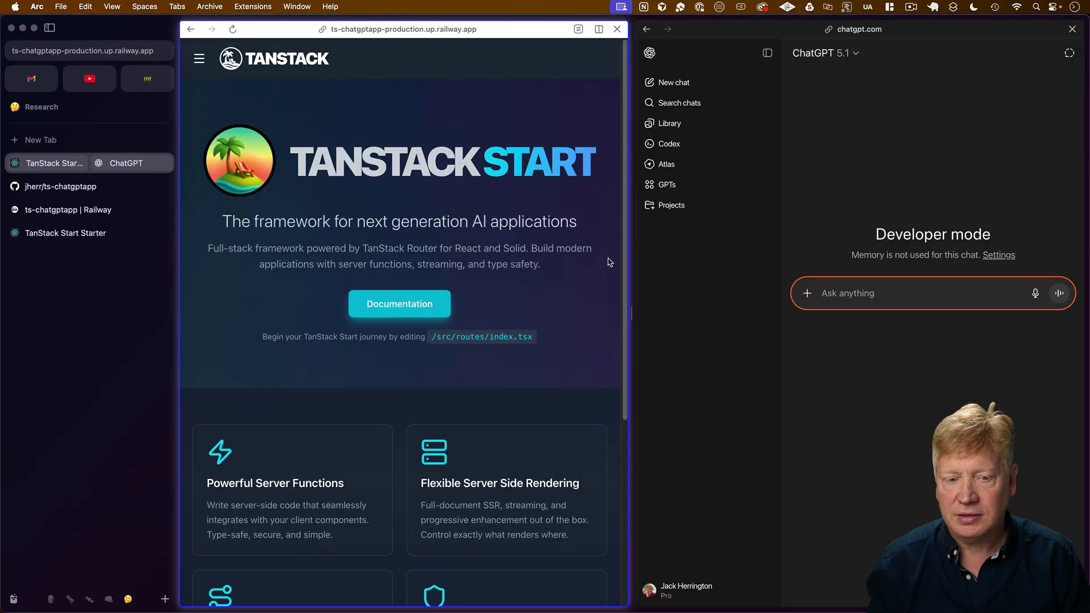
Check the new "adding mcp endpoint" deployment building in the ts-chatgptapp Deployments list.
{"action": "left_click", "coordinate": [70, 211]}
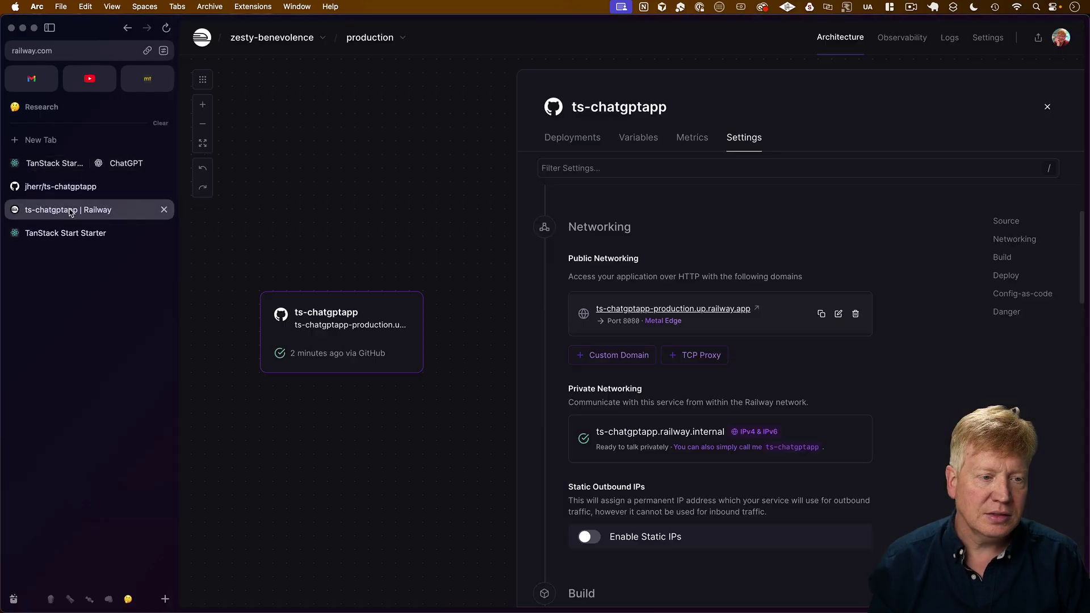
{"action": "left_click", "coordinate": [1046, 104]}
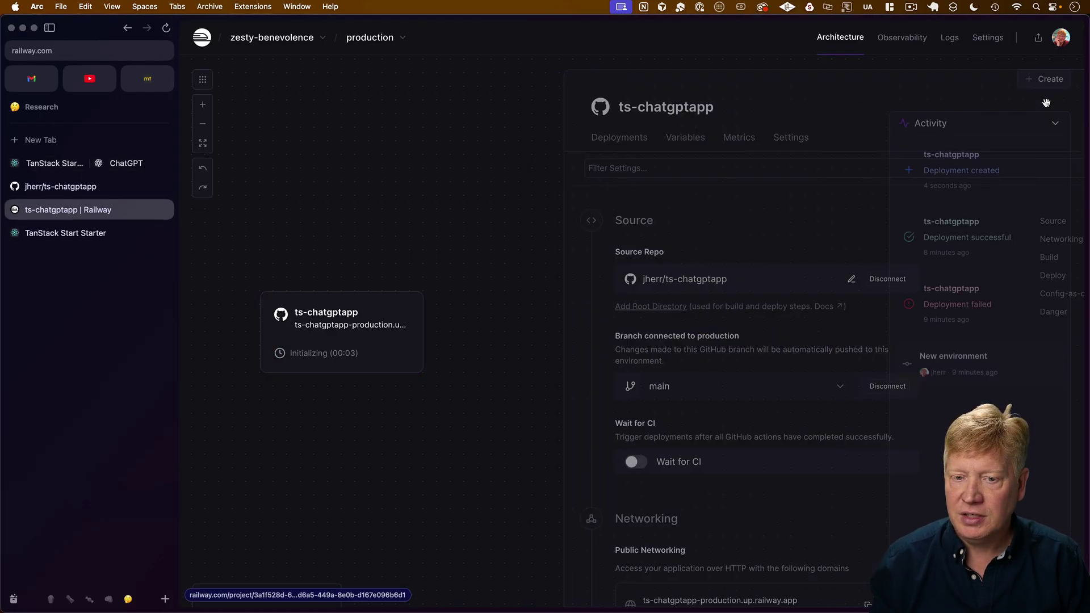
{"action": "left_click", "coordinate": [977, 176]}
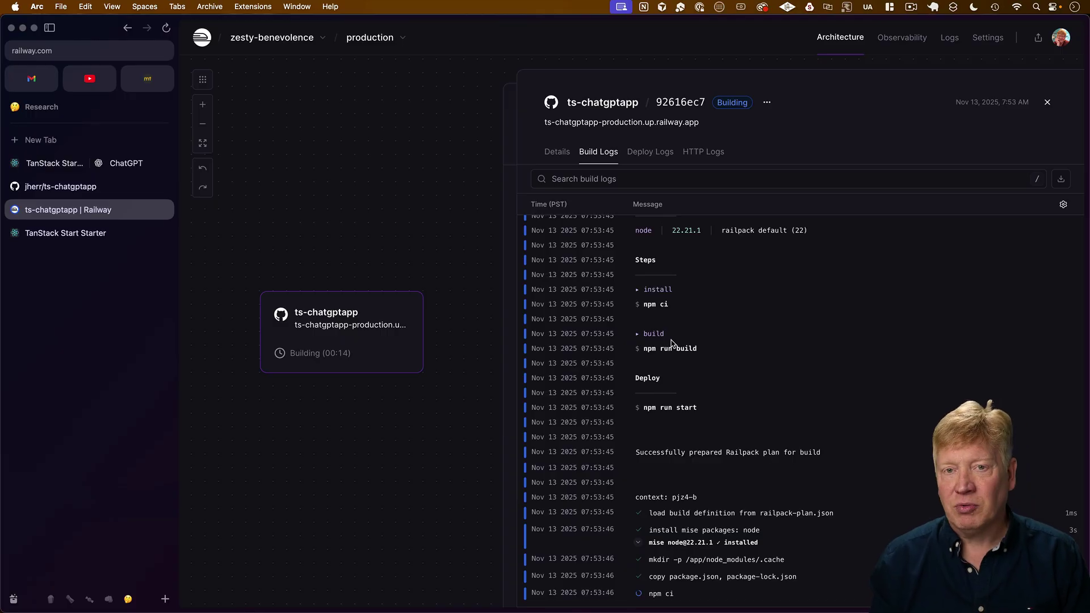
{"action": "left_click", "coordinate": [1046, 108]}
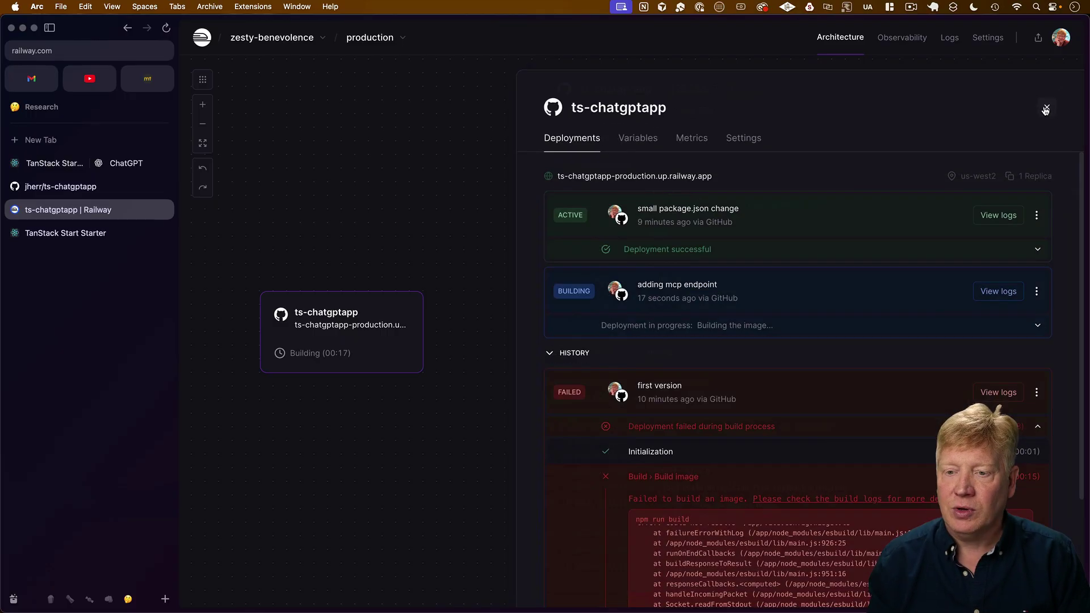
Look through the ts-chatgptapp service settings in Railway.
{"action": "left_click", "coordinate": [745, 141]}
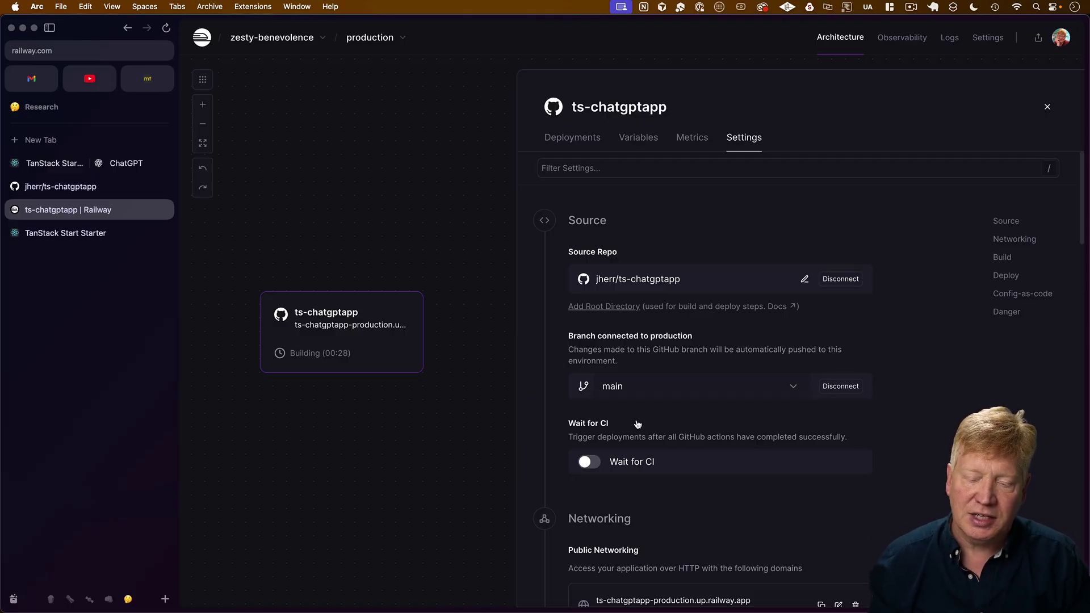
{"action": "scroll", "coordinate": [647, 431], "scroll_direction": "down", "scroll_amount": 1}
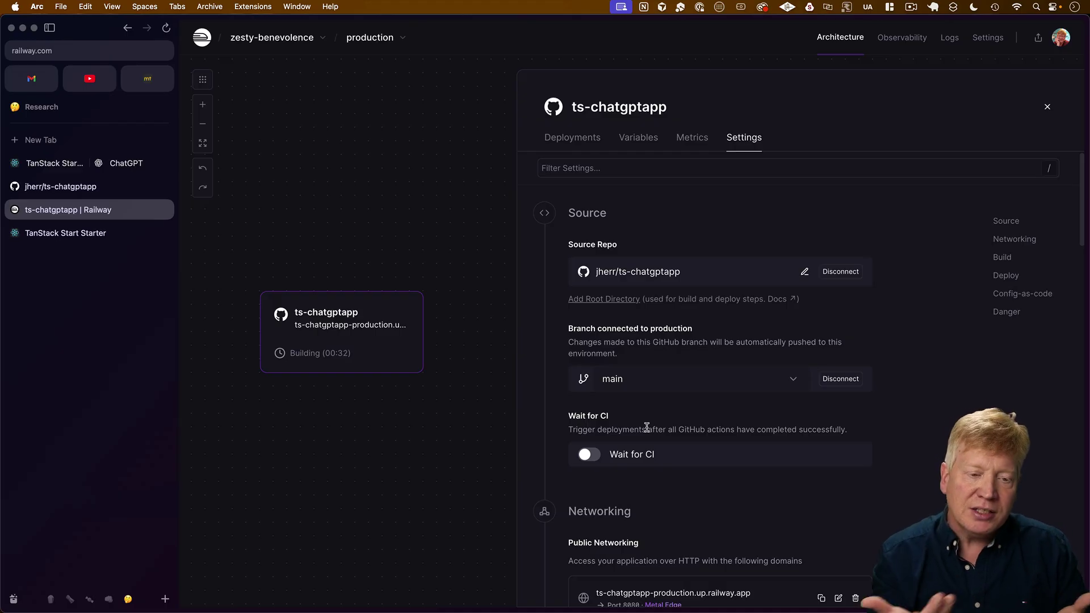
{"action": "scroll", "coordinate": [746, 370], "scroll_direction": "down", "scroll_amount": 5}
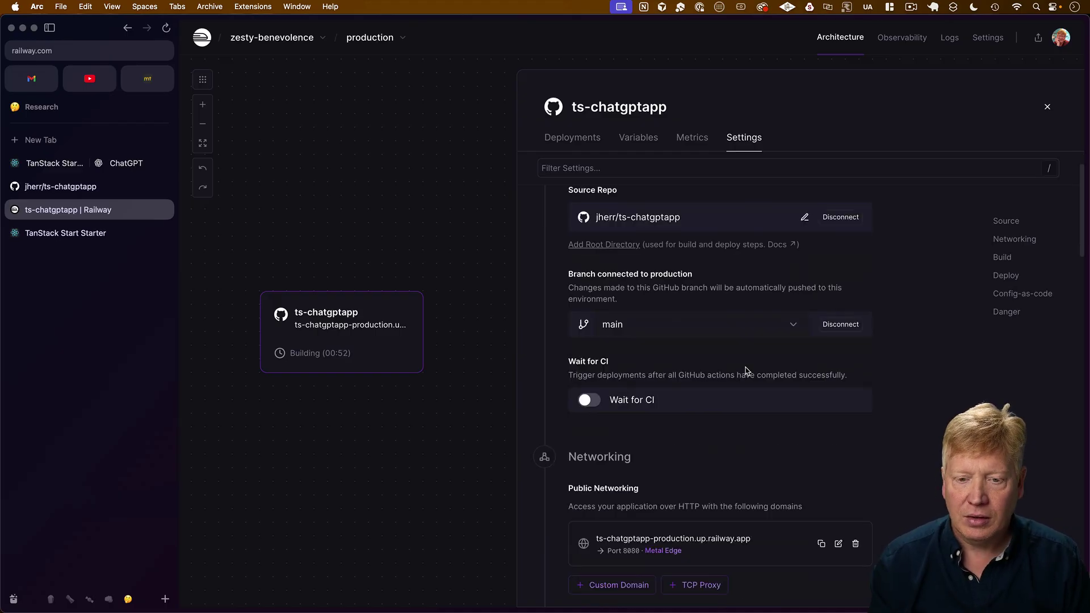
{"action": "scroll", "coordinate": [747, 370], "scroll_direction": "down", "scroll_amount": 10}
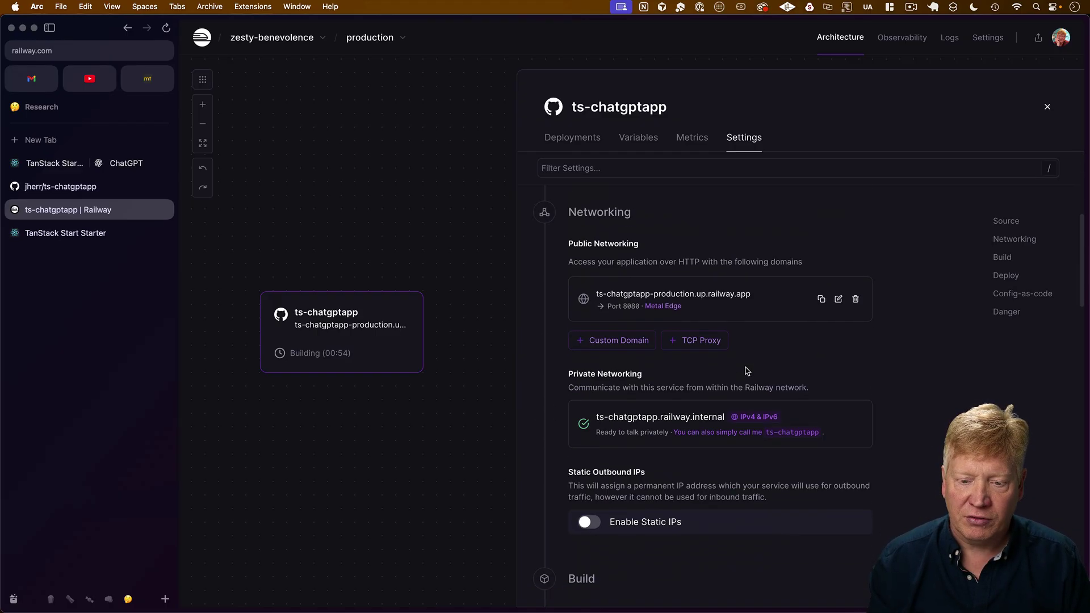
{"action": "scroll", "coordinate": [746, 370], "scroll_direction": "down", "scroll_amount": 10}
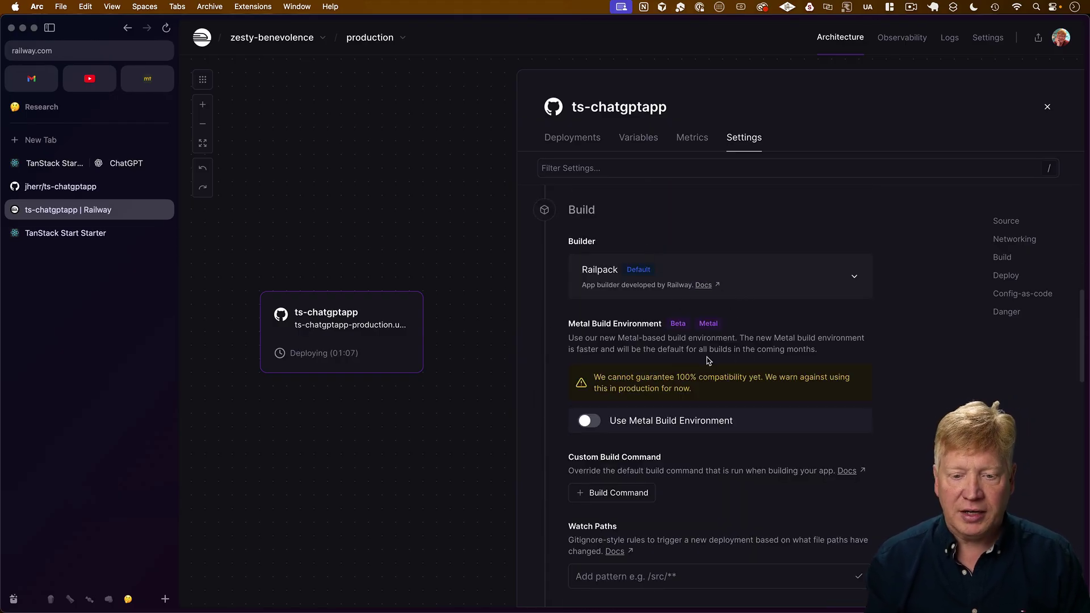
{"action": "scroll", "coordinate": [709, 364], "scroll_direction": "down", "scroll_amount": 3}
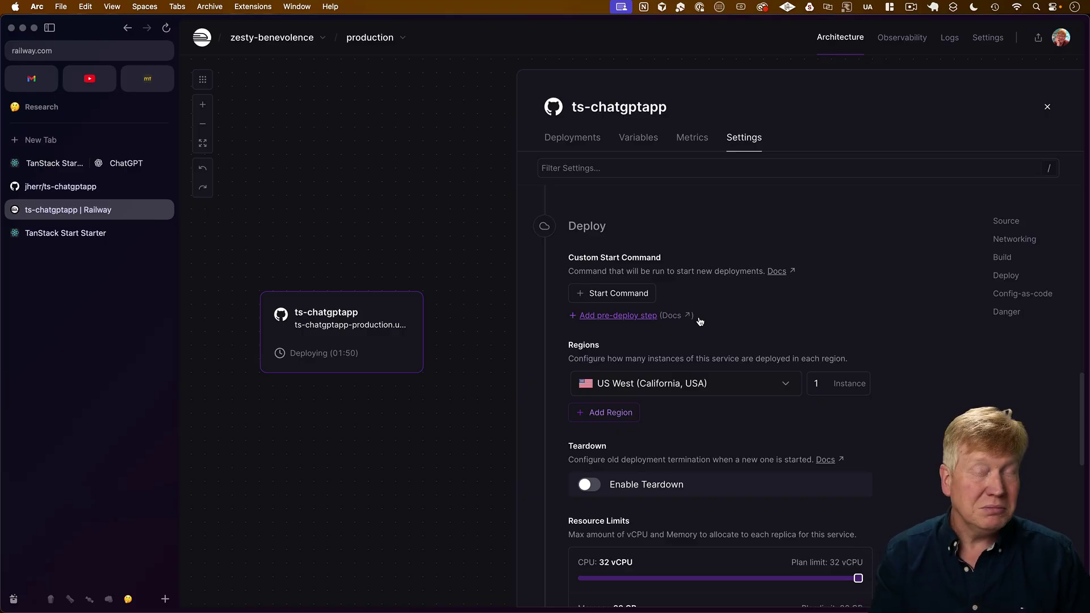
{"action": "scroll", "coordinate": [738, 332], "scroll_direction": "down", "scroll_amount": 5}
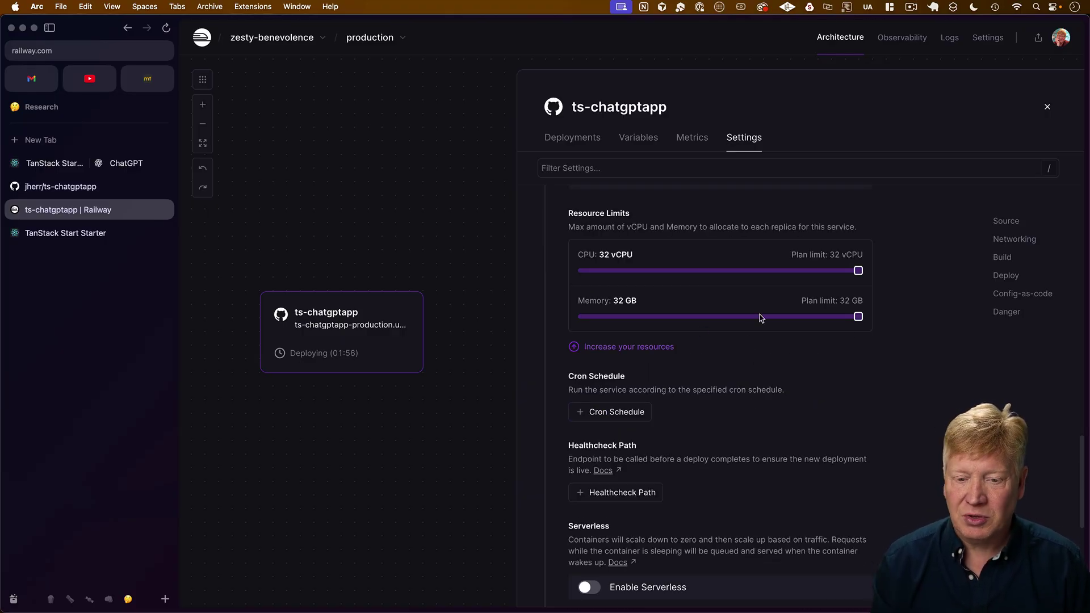
{"action": "scroll", "coordinate": [710, 362], "scroll_direction": "down", "scroll_amount": 3}
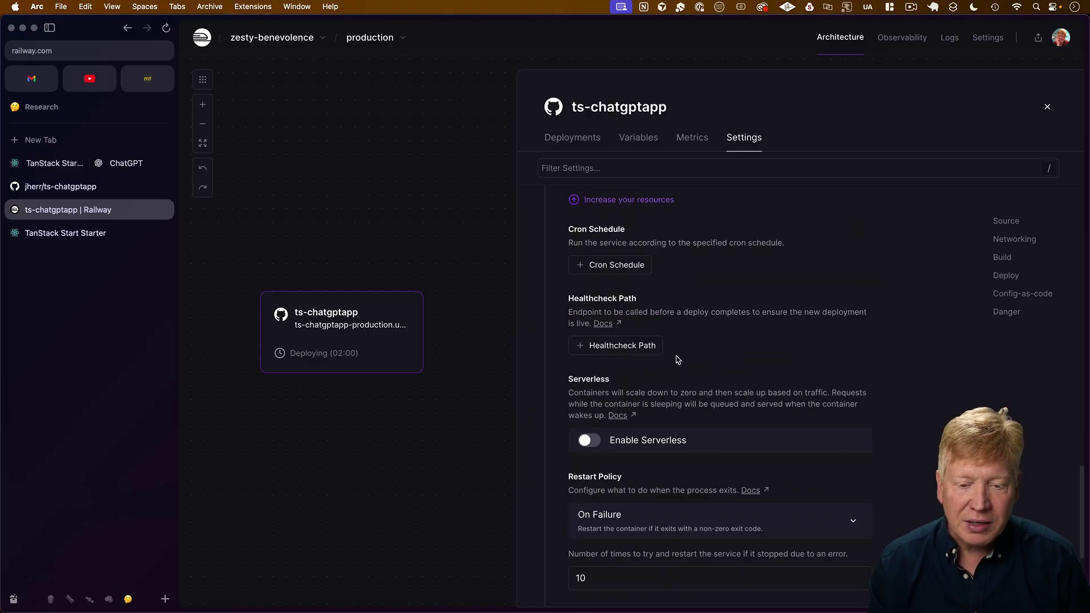
{"action": "scroll", "coordinate": [661, 365], "scroll_direction": "down", "scroll_amount": 2}
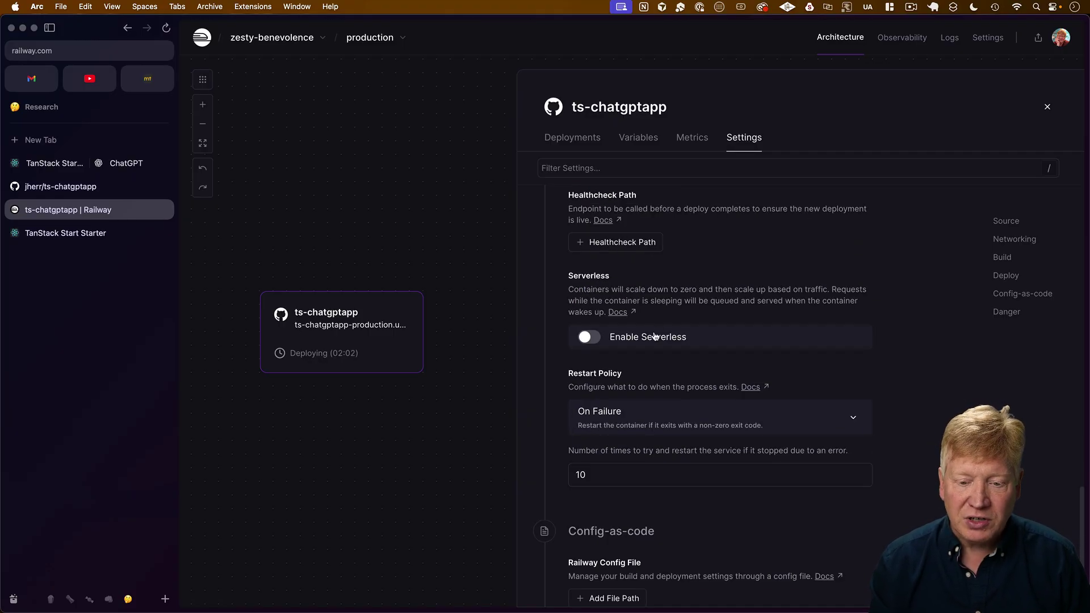
{"action": "scroll", "coordinate": [658, 358], "scroll_direction": "down", "scroll_amount": 3}
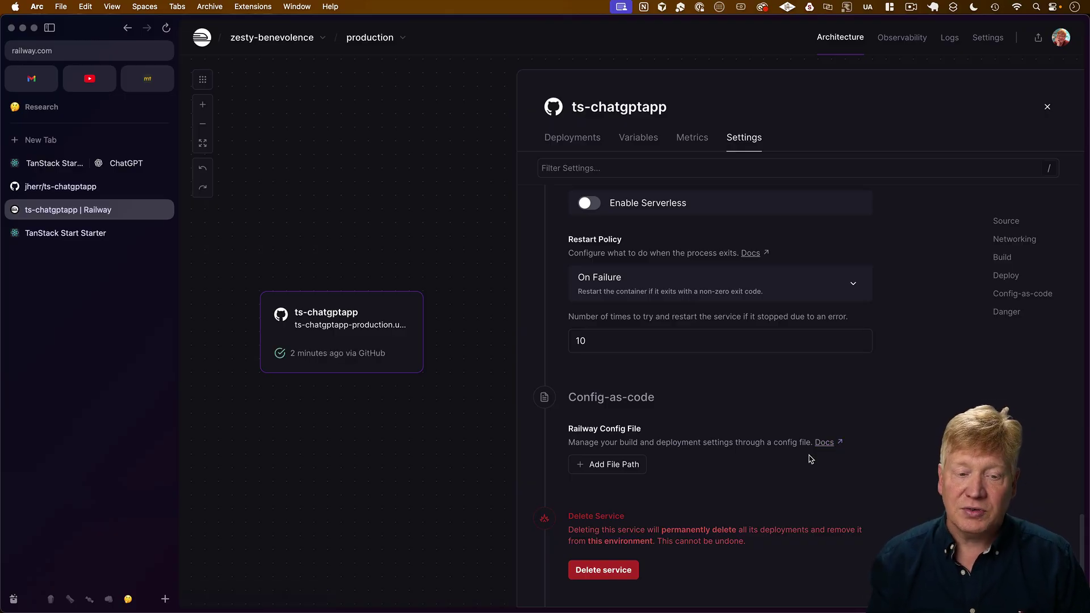
Confirm in the deploy logs that deployment 92616ec7 is active on port 8080.
{"action": "left_click", "coordinate": [1047, 107]}
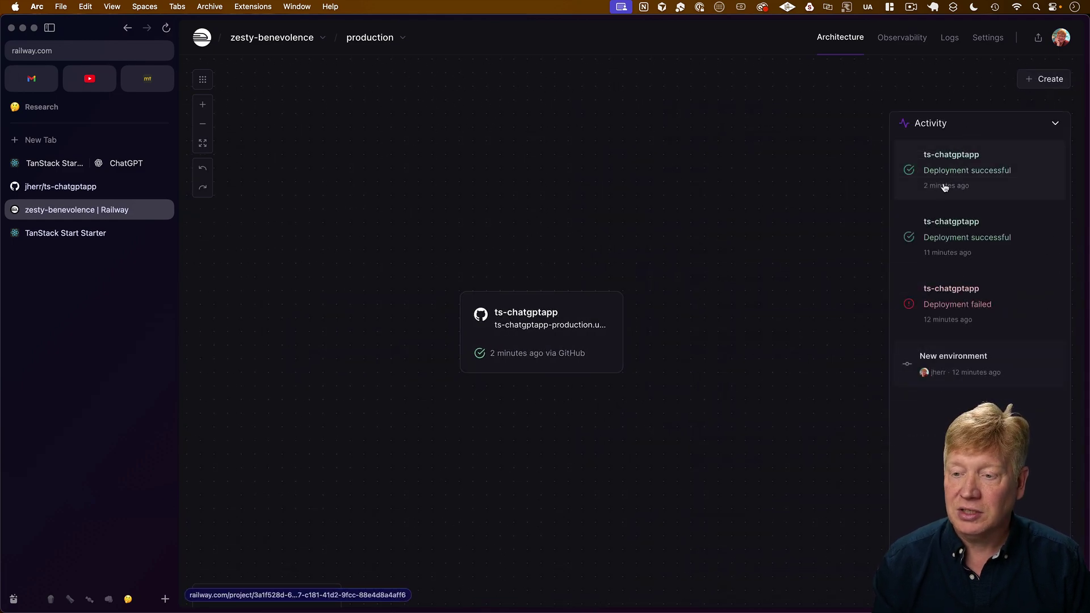
{"action": "left_click", "coordinate": [973, 172]}
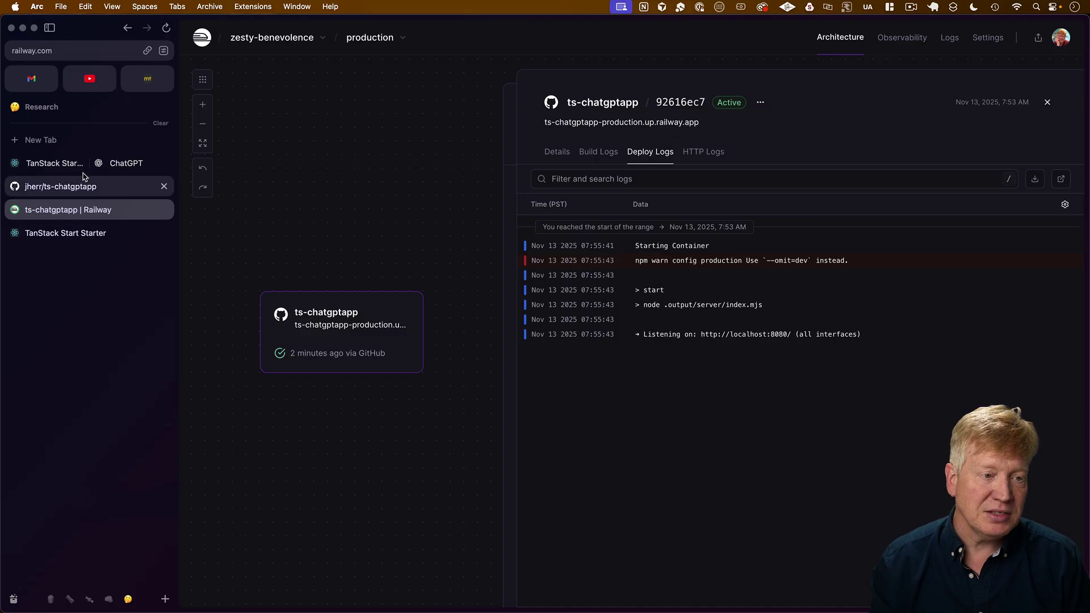
{"action": "left_click", "coordinate": [57, 163]}
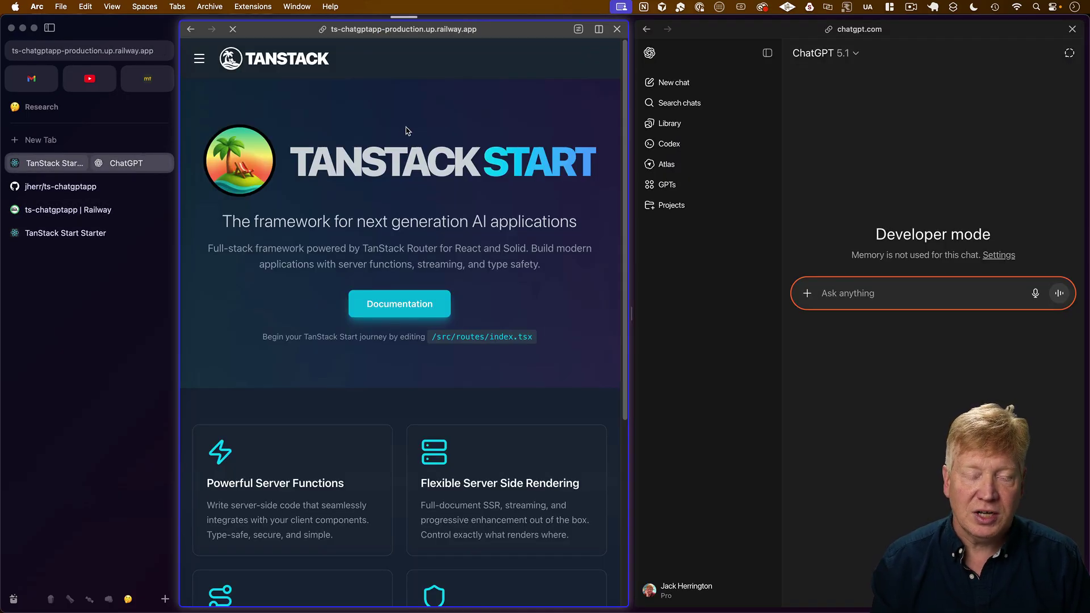
Start a new connector from ChatGPT's Apps & Connectors settings.
{"action": "left_click", "coordinate": [853, 315]}
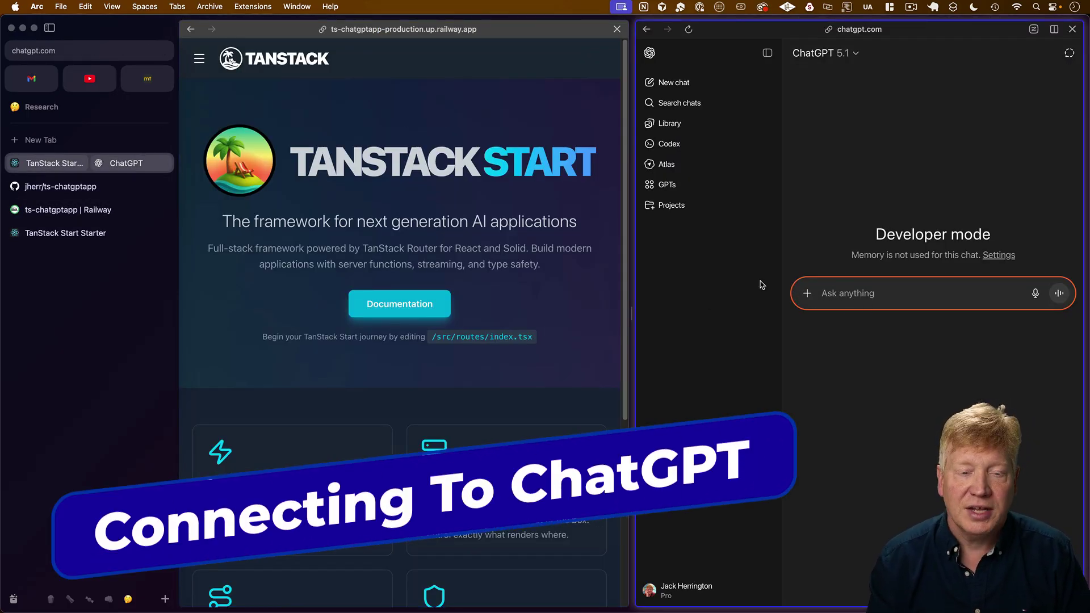
{"action": "key", "text": "super+s"}
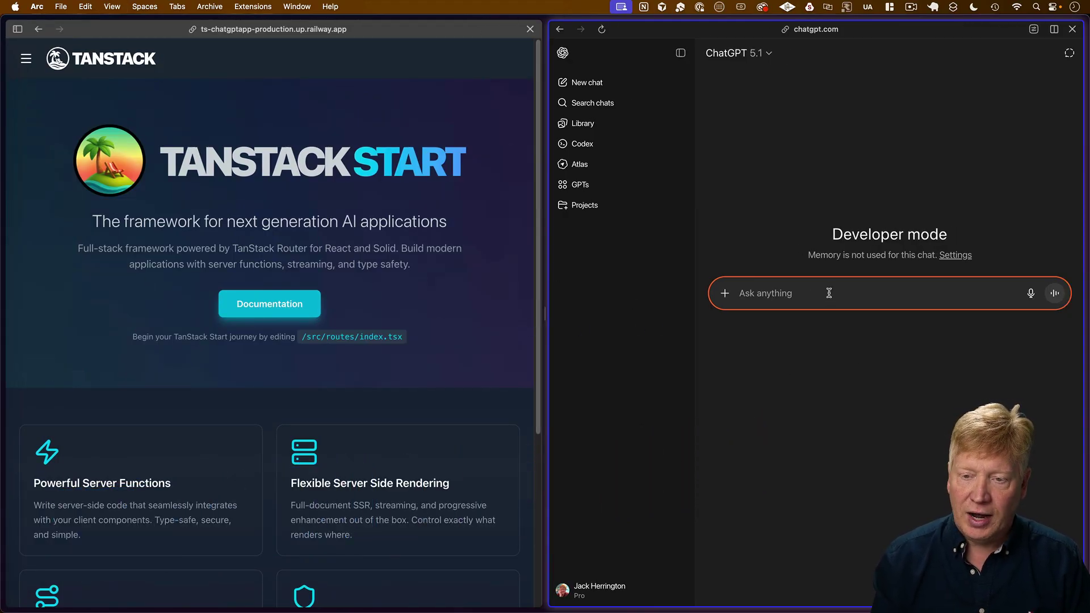
{"action": "left_click", "coordinate": [959, 261]}
{"action": "left_click", "coordinate": [756, 152]}
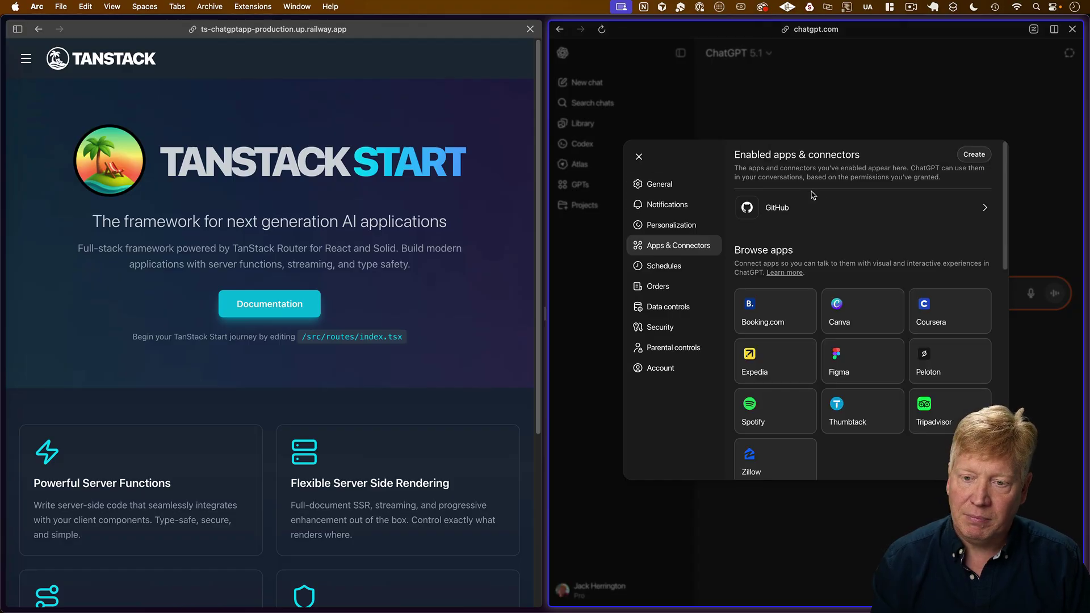
{"action": "left_click", "coordinate": [974, 155]}
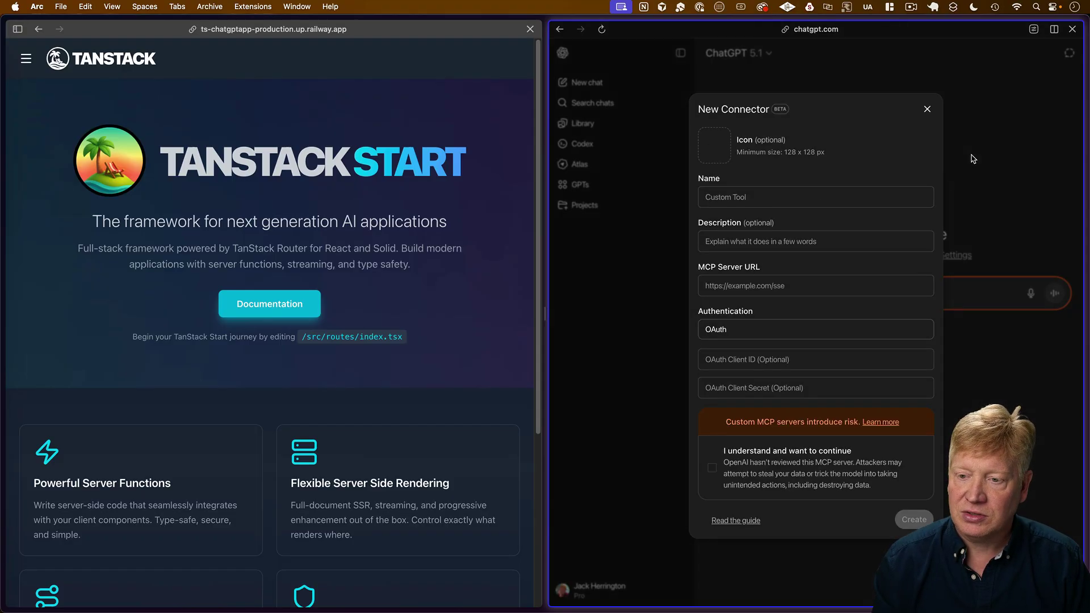
{"action": "left_click", "coordinate": [738, 192]}
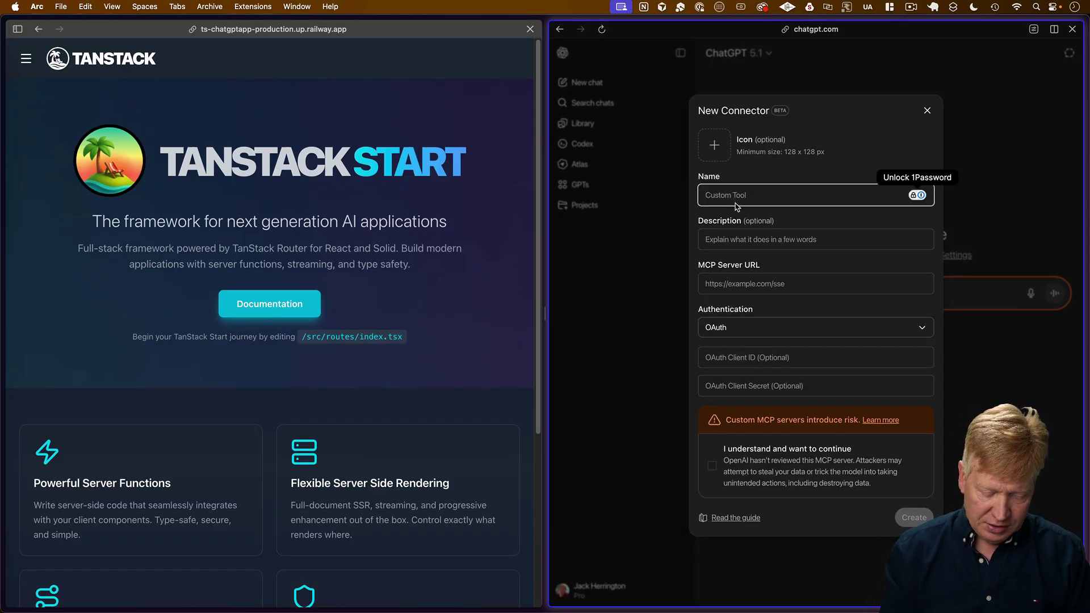
{"action": "type", "text": "Guitar Store"}
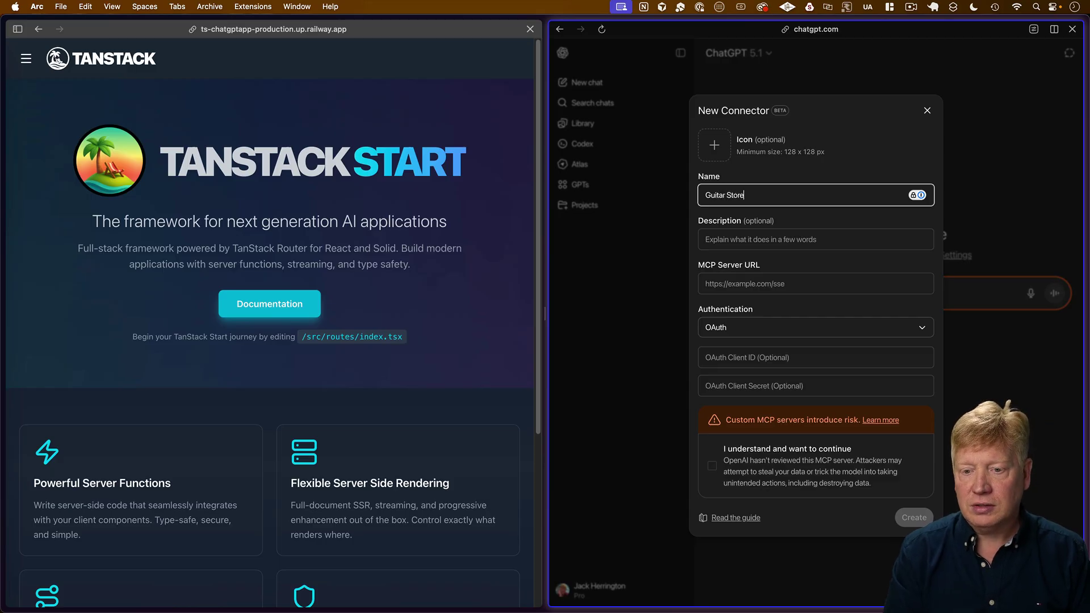
{"action": "left_click", "coordinate": [816, 284]}
{"action": "left_click", "coordinate": [332, 29]}
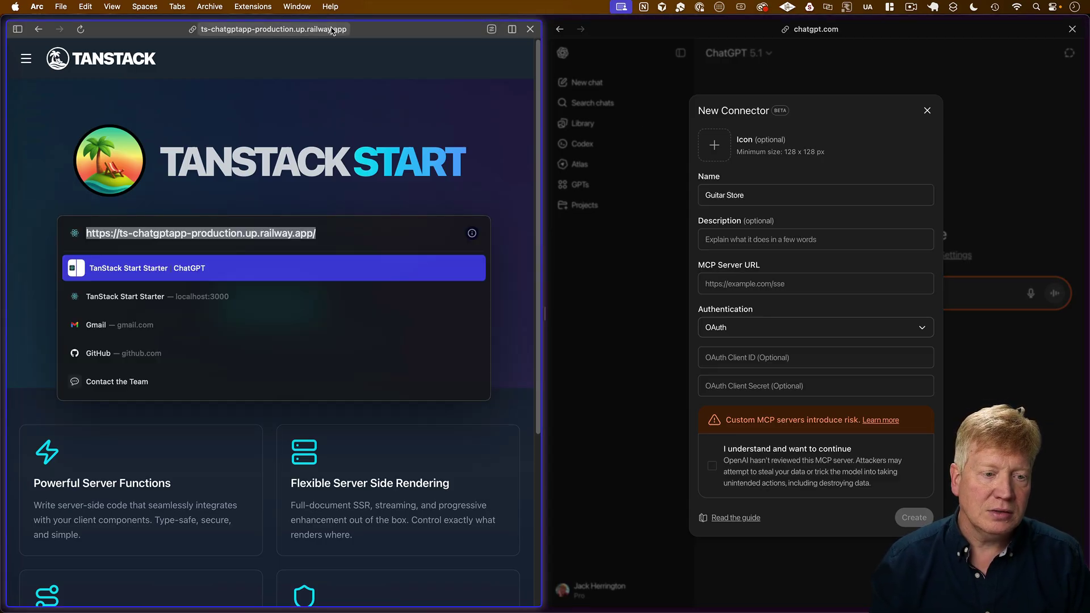
{"action": "key", "text": "super+c"}
{"action": "left_click", "coordinate": [816, 283]}
{"action": "key", "text": "super+v"}
{"action": "type", "text": "mcp"}
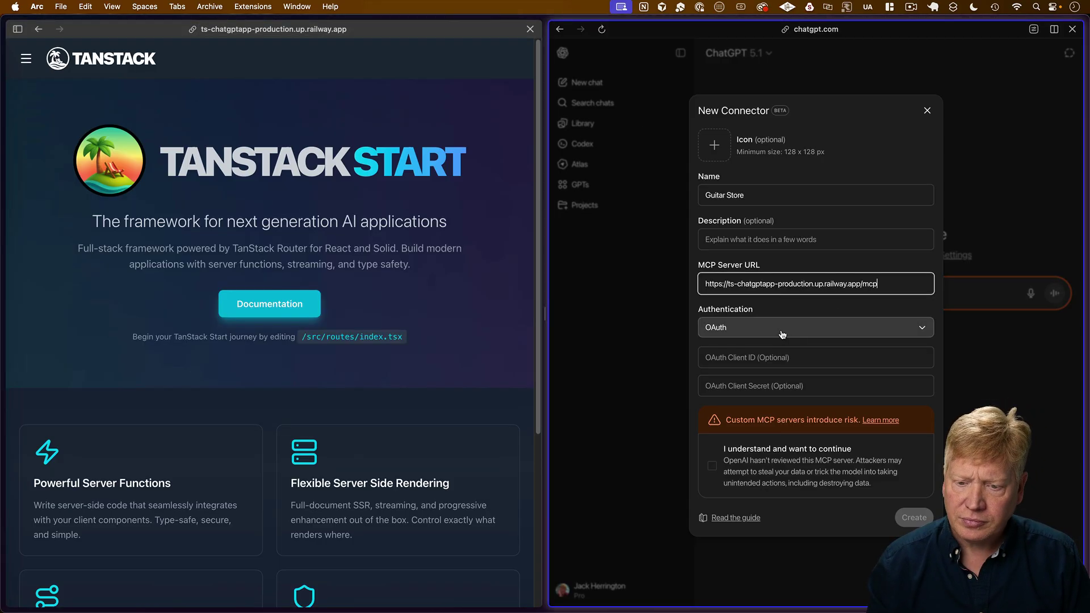
Set No authentication, acknowledge the custom server risk, and create the connector.
{"action": "left_click", "coordinate": [782, 335]}
{"action": "left_click", "coordinate": [764, 372]}
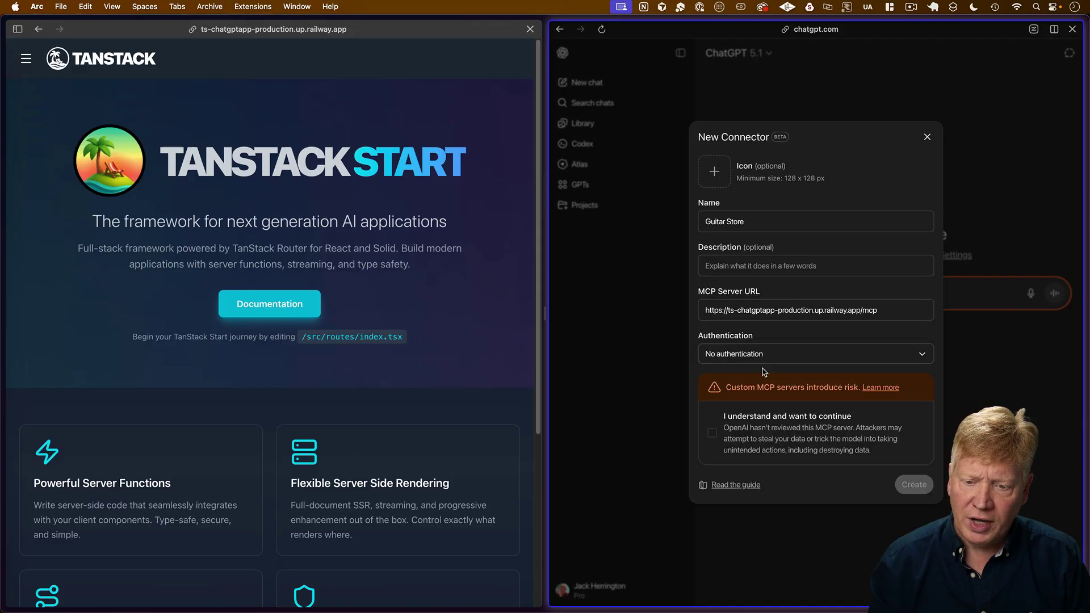
{"action": "left_click", "coordinate": [712, 433]}
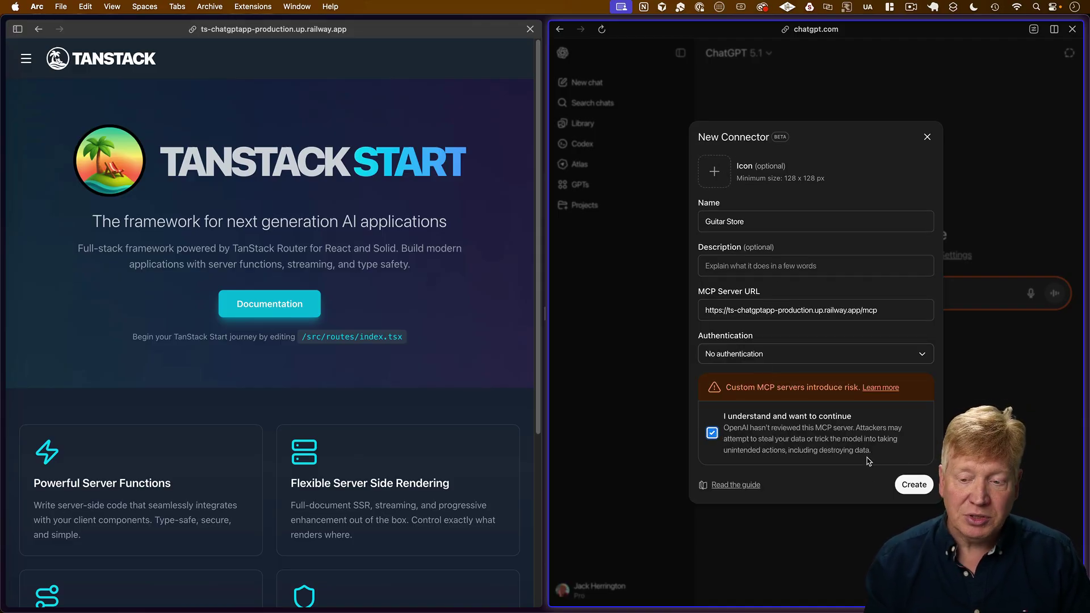
{"action": "left_click", "coordinate": [910, 484]}
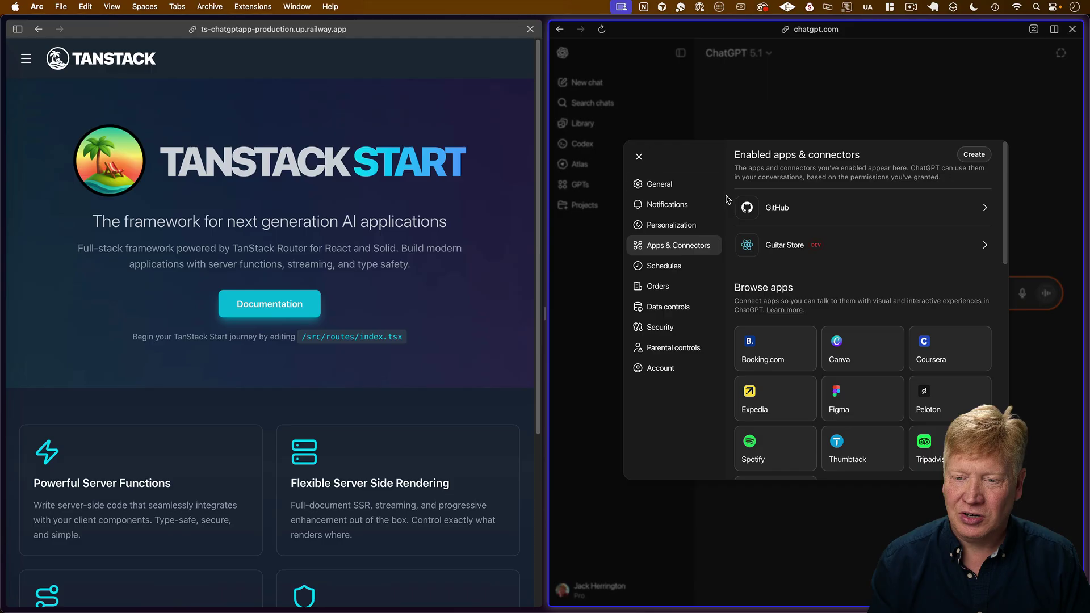
Send the pasted acoustic guitar recommendation prompt with the Guitar Store connector attached.
{"action": "left_click", "coordinate": [637, 158]}
{"action": "key", "text": "super+v"}
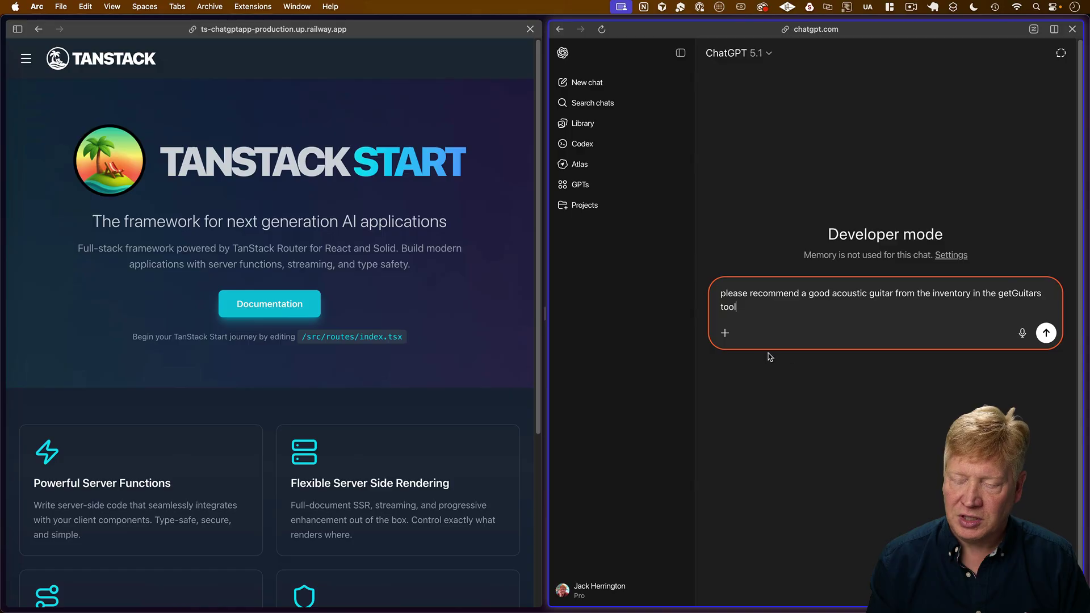
{"action": "left_click", "coordinate": [725, 333]}
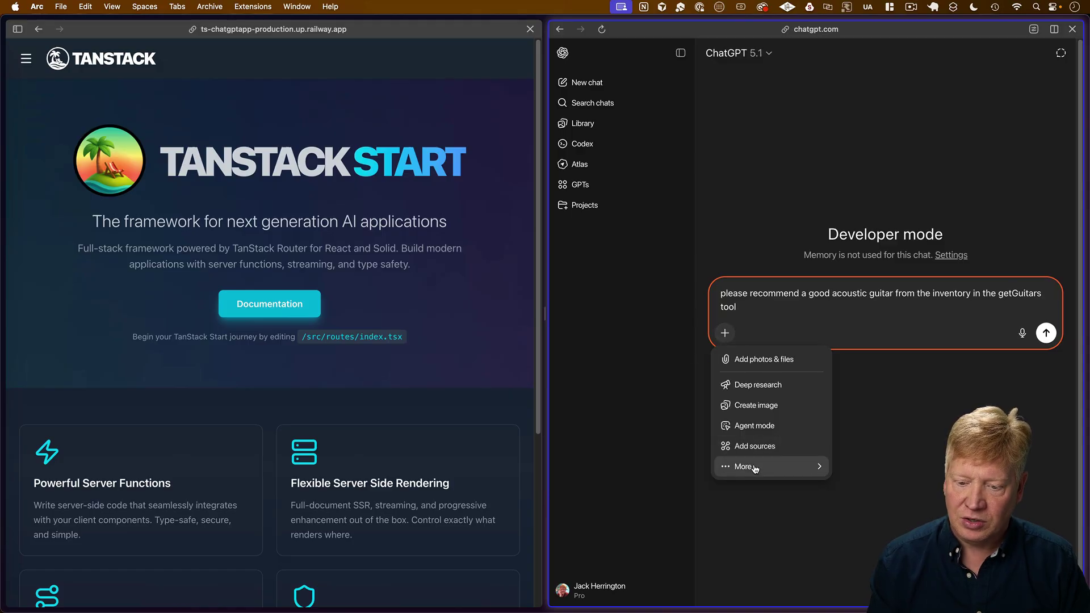
{"action": "mouse_move", "coordinate": [755, 465]}
{"action": "left_click", "coordinate": [864, 526]}
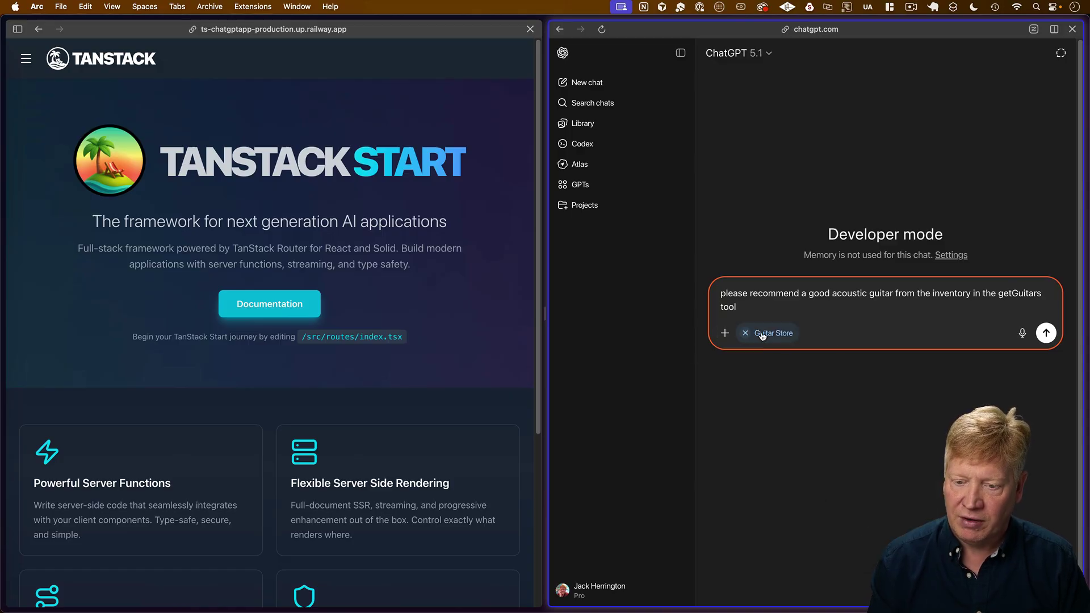
{"action": "left_click", "coordinate": [1044, 333]}
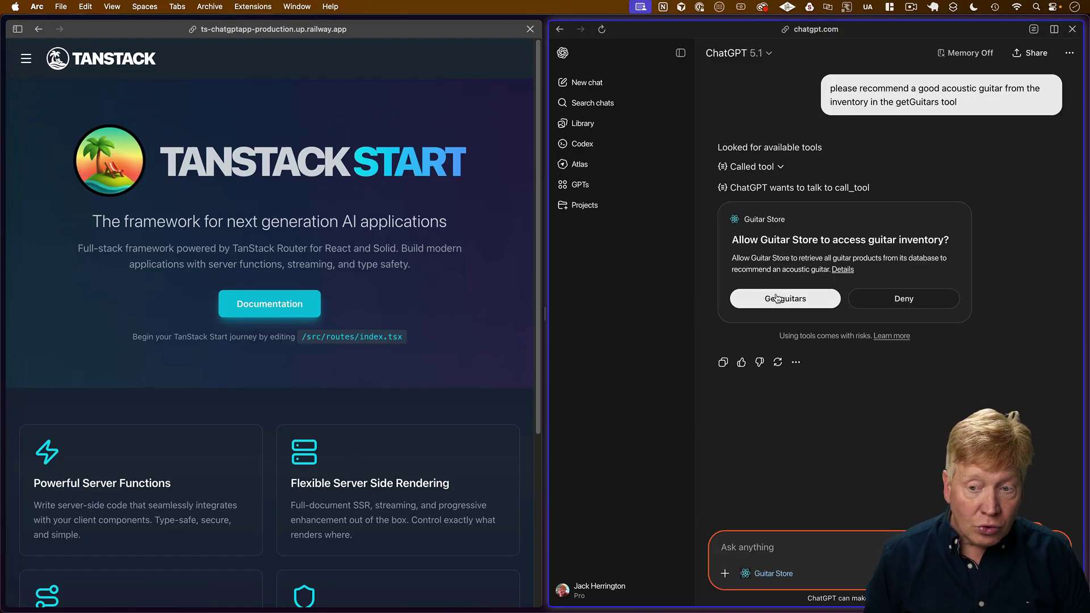
Allow the getGuitars call, inspect its data, and read the $599 Flowerly Love Guitar recommendation.
{"action": "left_click", "coordinate": [798, 303]}
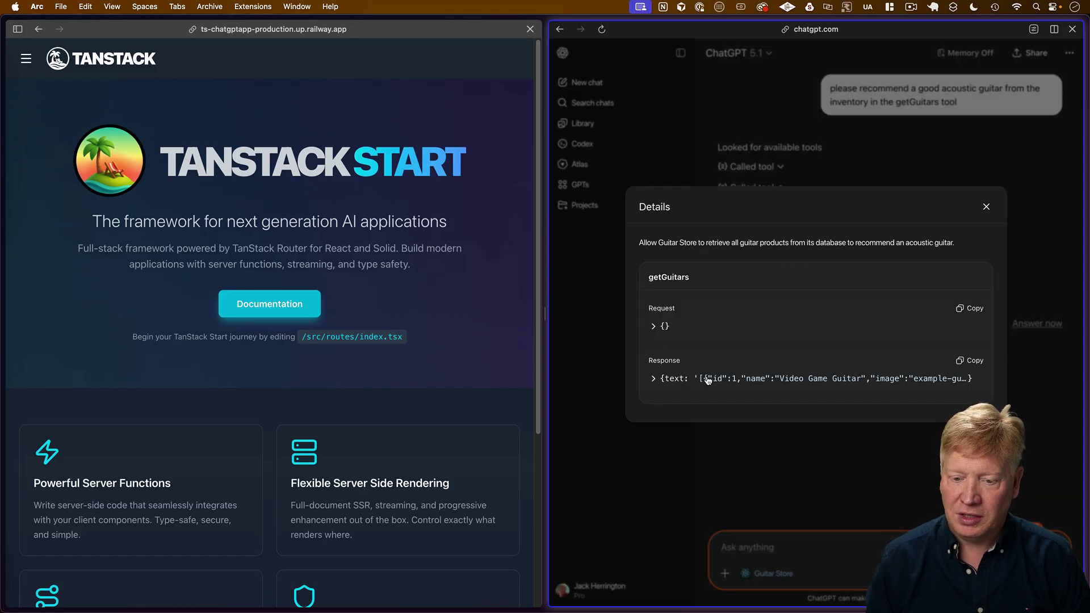
{"action": "left_click", "coordinate": [657, 379]}
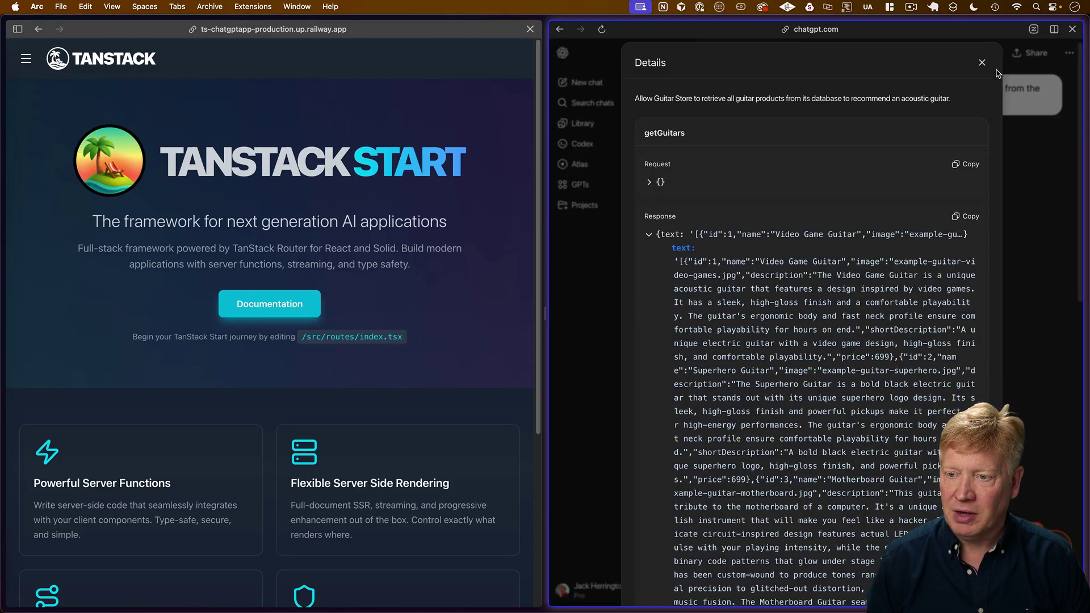
{"action": "left_click", "coordinate": [982, 63]}
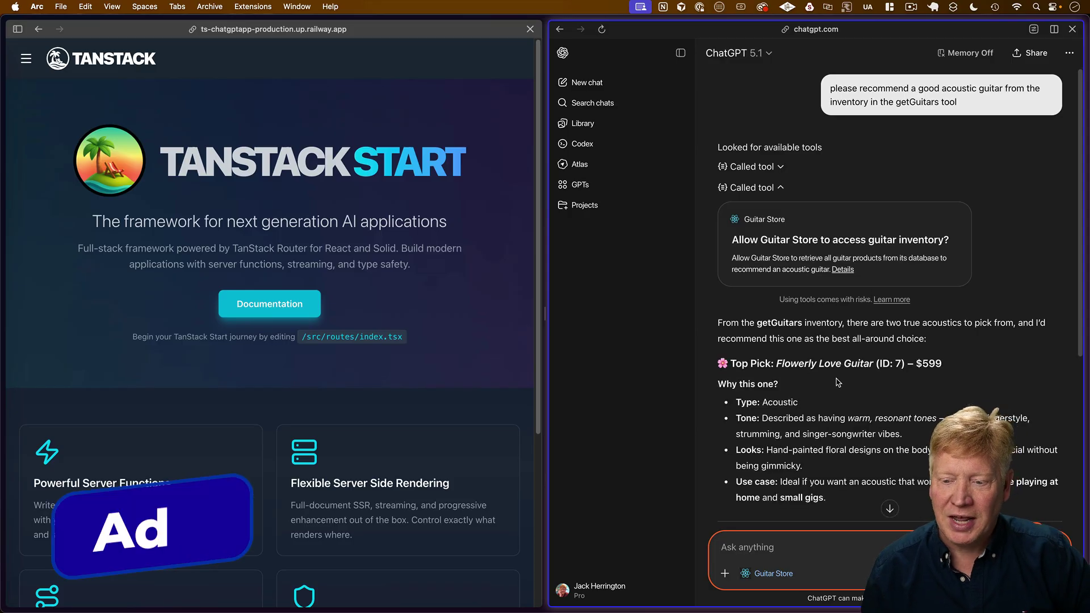
{"action": "scroll", "coordinate": [838, 376], "scroll_direction": "down", "scroll_amount": 1}
{"action": "scroll", "coordinate": [837, 377], "scroll_direction": "down", "scroll_amount": 5}
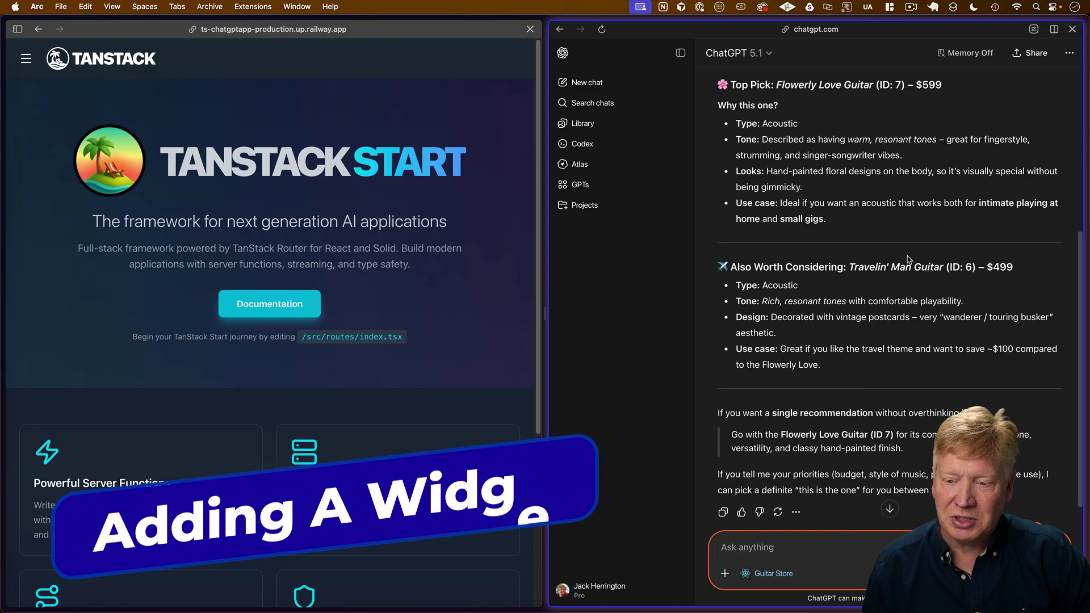
{"action": "scroll", "coordinate": [872, 383], "scroll_direction": "up", "scroll_amount": 5}
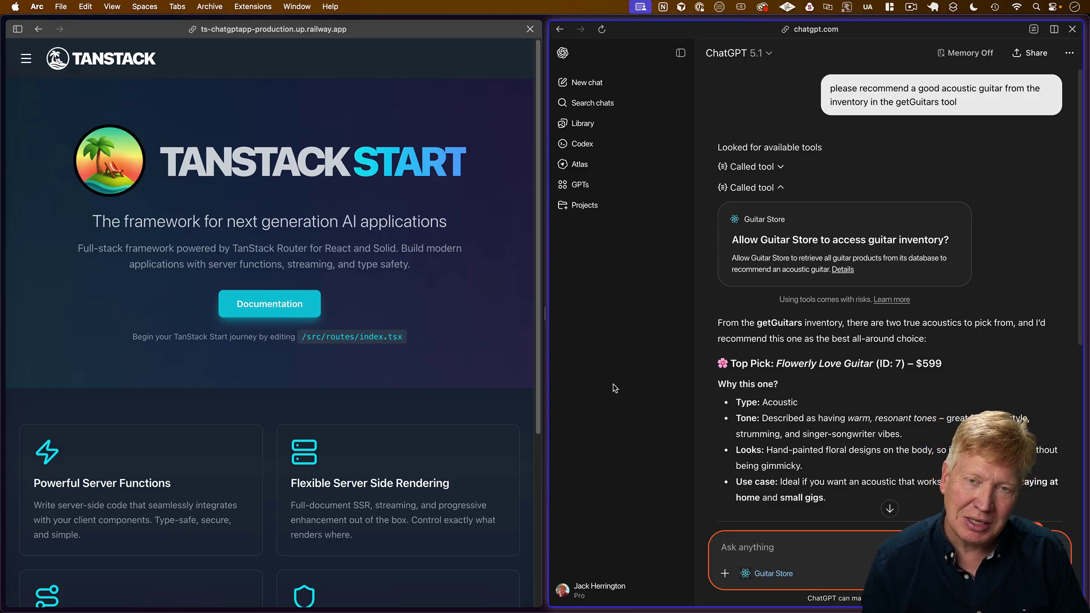
{"action": "key", "text": "super+Tab"}
Accept Cursor's suggested showGuitar tool below getGuitars, including the guitar-not-found check.
{"action": "left_click", "coordinate": [345, 429]}
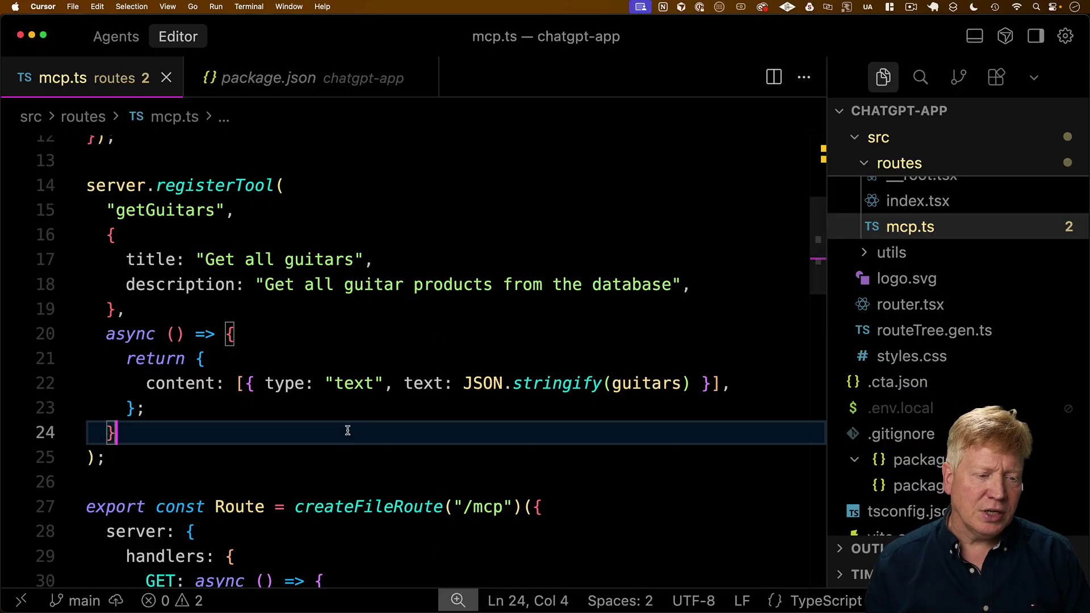
{"action": "left_click", "coordinate": [330, 471]}
{"action": "key", "text": "Return"}
{"action": "key", "text": "Tab"}
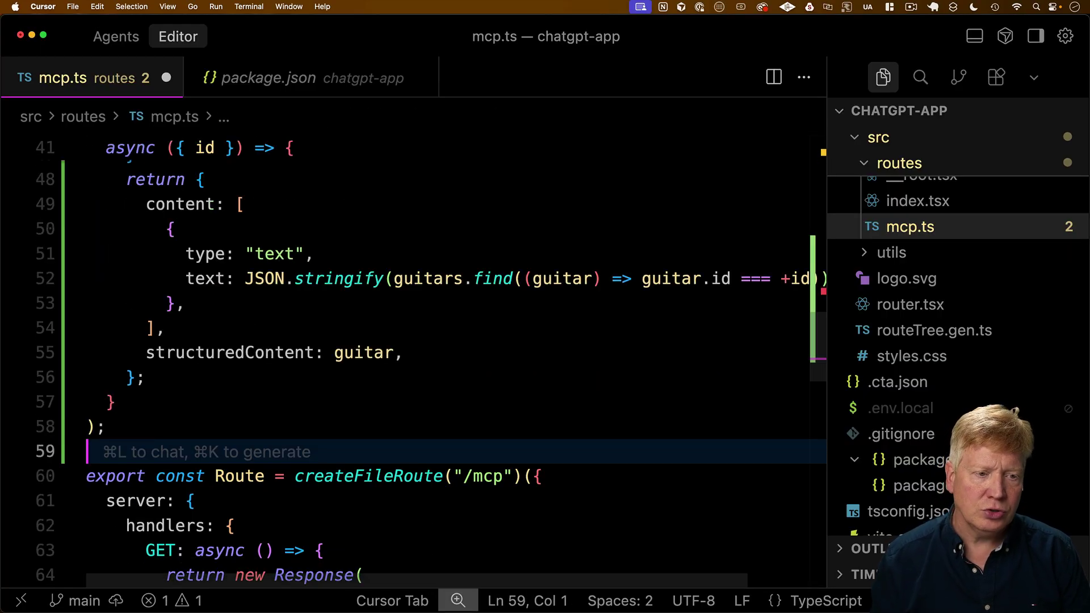
{"action": "key", "text": "Tab"}
Review the generated showGuitar tool and show-guitar.html widget resource code.
{"action": "scroll", "coordinate": [232, 485], "scroll_direction": "up", "scroll_amount": 5}
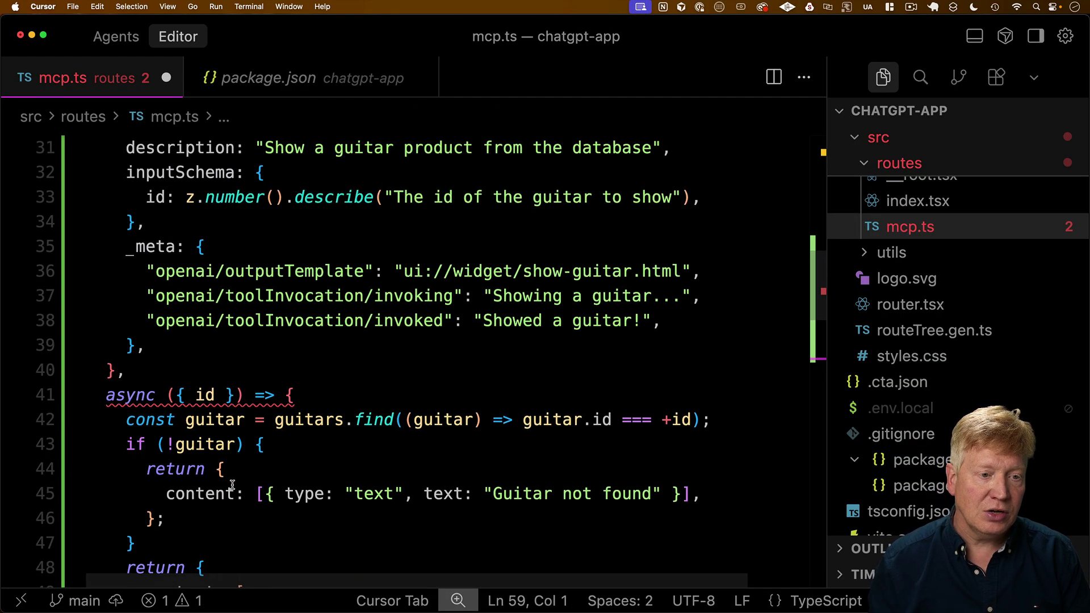
{"action": "scroll", "coordinate": [262, 315], "scroll_direction": "up", "scroll_amount": 2}
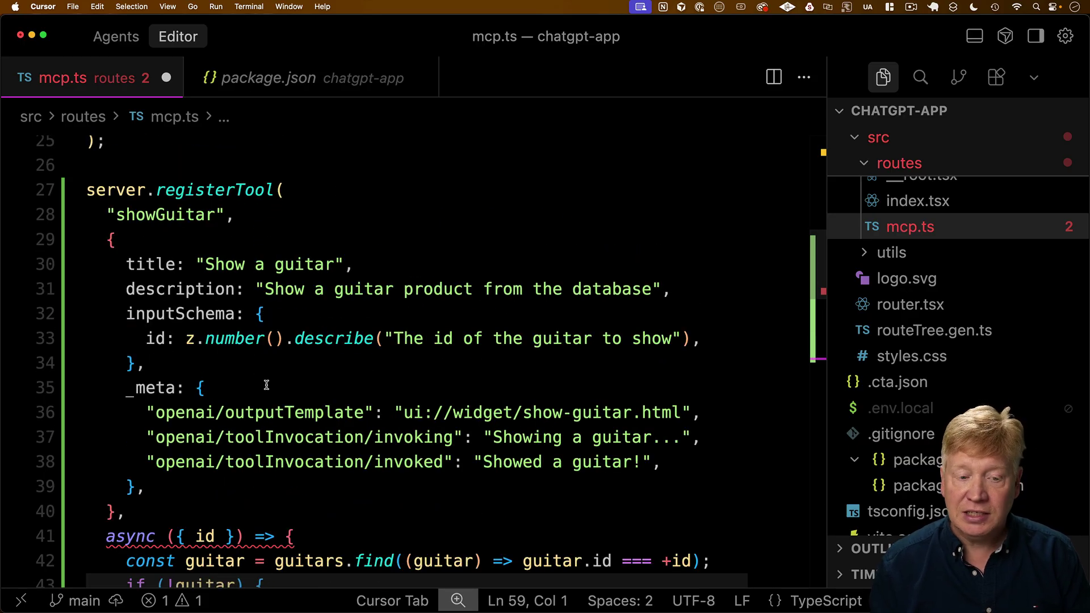
{"action": "scroll", "coordinate": [307, 374], "scroll_direction": "down", "scroll_amount": 3}
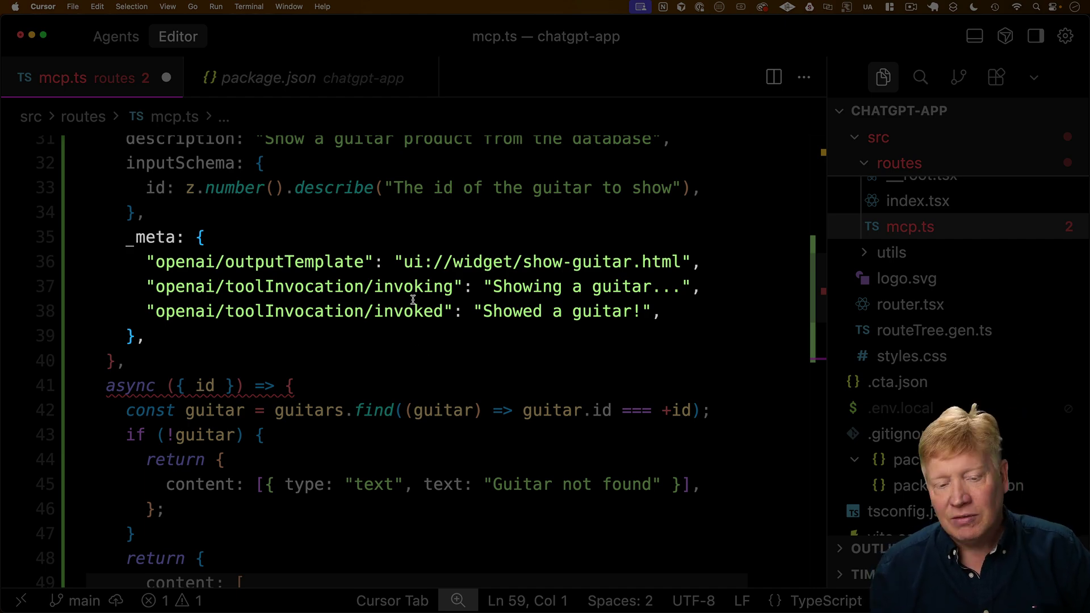
{"action": "scroll", "coordinate": [390, 349], "scroll_direction": "down", "scroll_amount": 3}
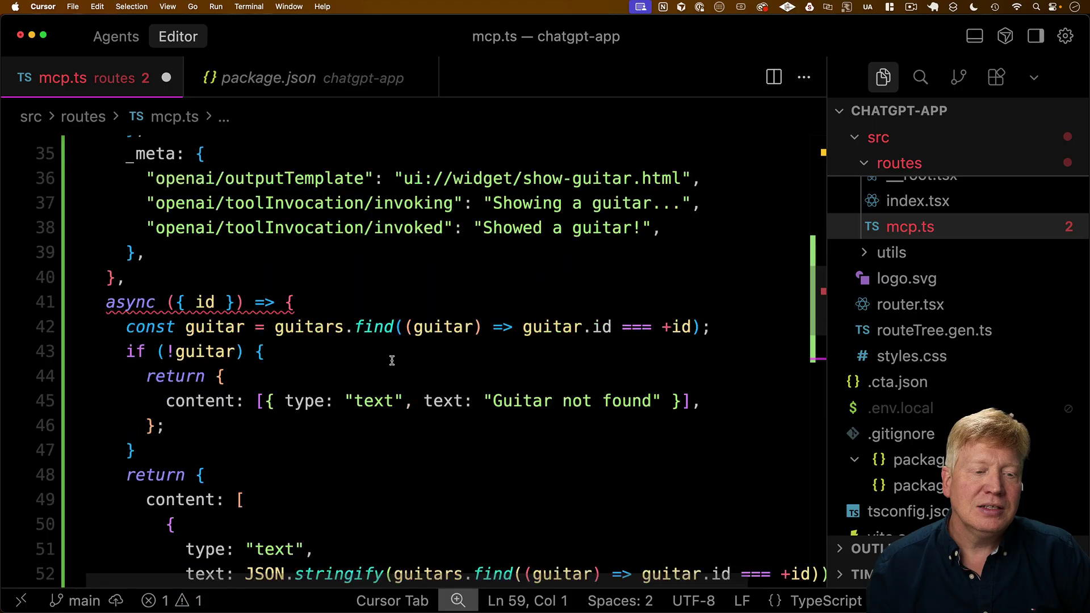
{"action": "scroll", "coordinate": [391, 361], "scroll_direction": "down", "scroll_amount": 4}
{"action": "scroll", "coordinate": [389, 358], "scroll_direction": "up", "scroll_amount": 2}
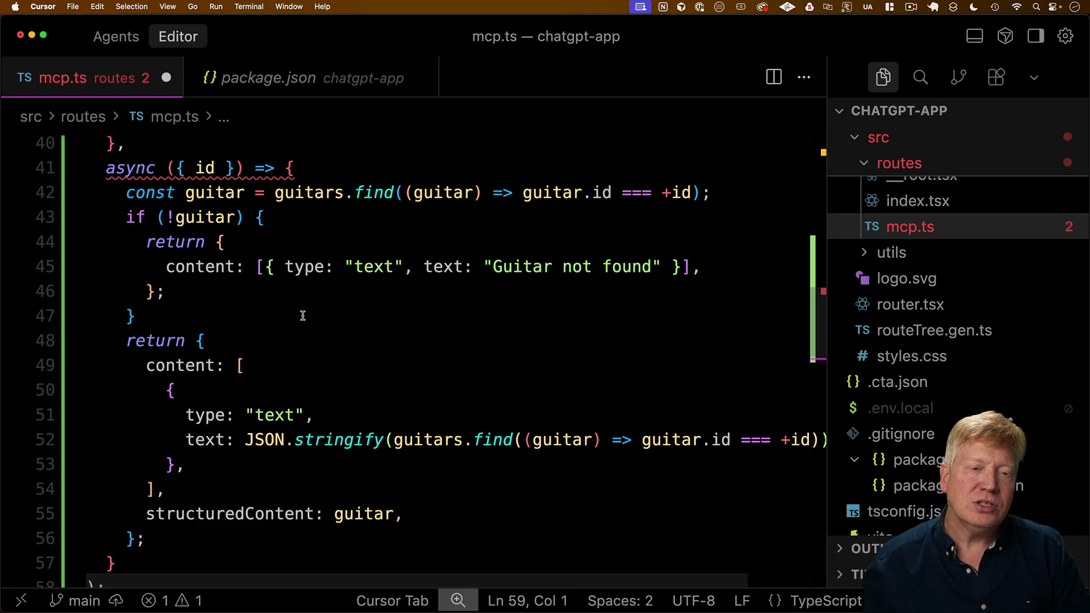
{"action": "scroll", "coordinate": [302, 315], "scroll_direction": "up", "scroll_amount": 3}
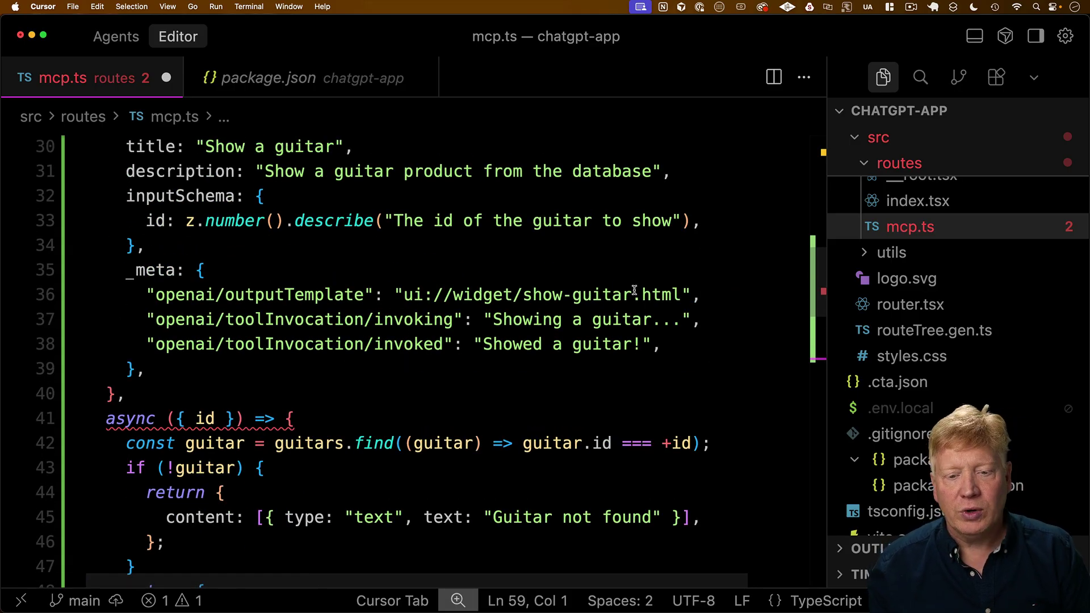
{"action": "scroll", "coordinate": [371, 316], "scroll_direction": "up", "scroll_amount": 8}
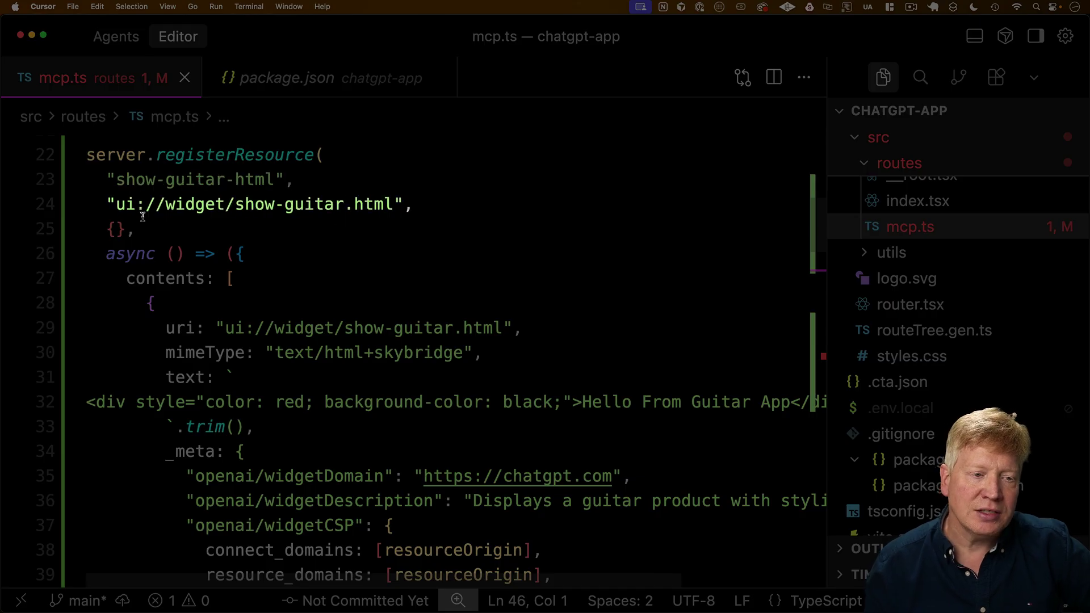
Check the inline show-guitar widget HTML and push the "adding showGuitar" commit to main.
{"action": "scroll", "coordinate": [384, 292], "scroll_direction": "down", "scroll_amount": 15}
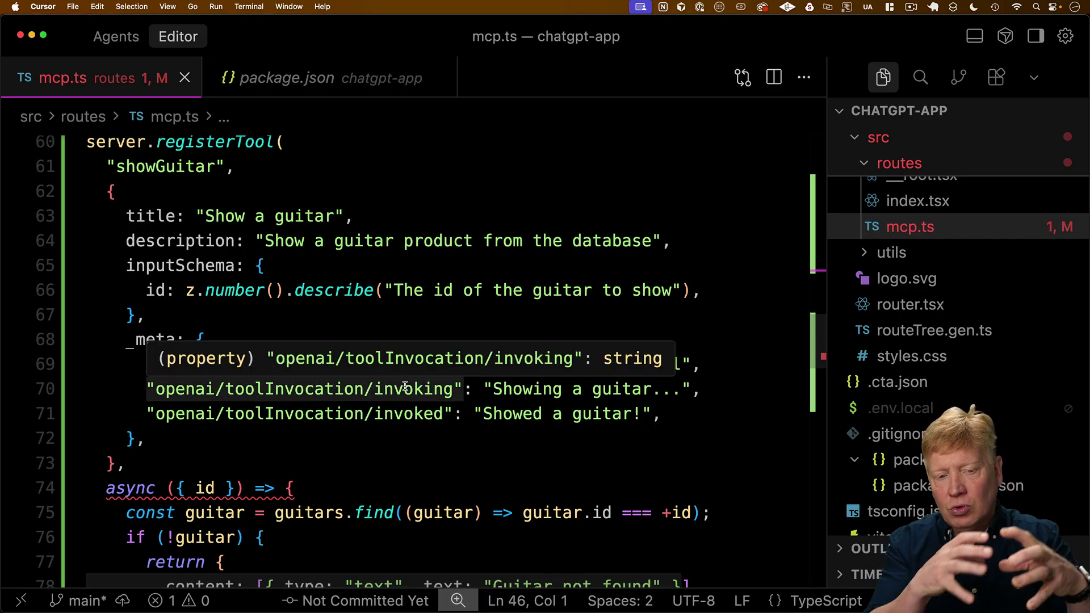
{"action": "scroll", "coordinate": [455, 252], "scroll_direction": "up", "scroll_amount": 10}
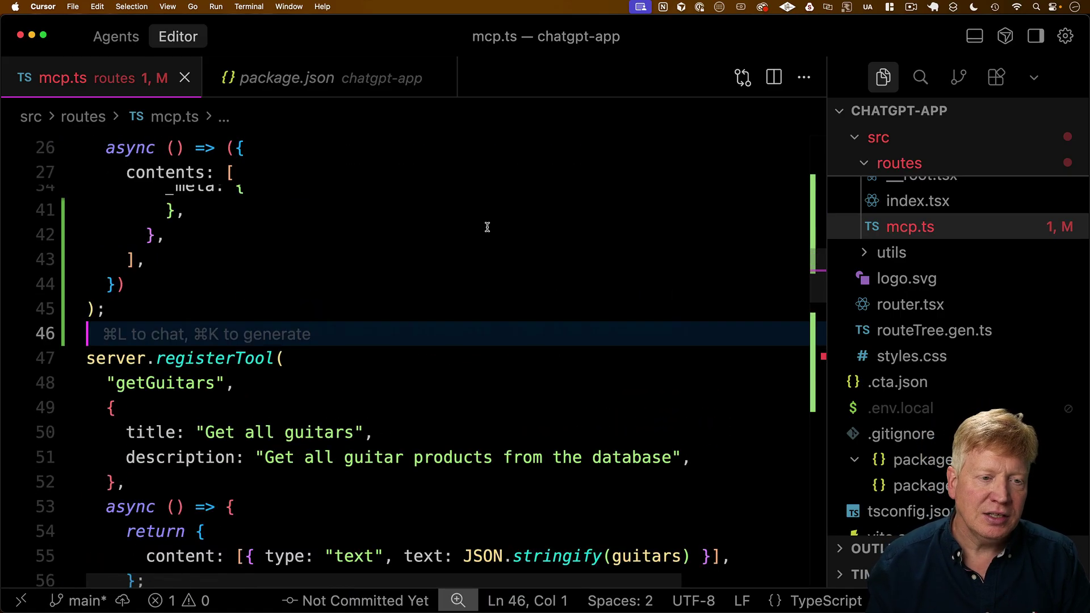
{"action": "scroll", "coordinate": [487, 227], "scroll_direction": "up", "scroll_amount": 2}
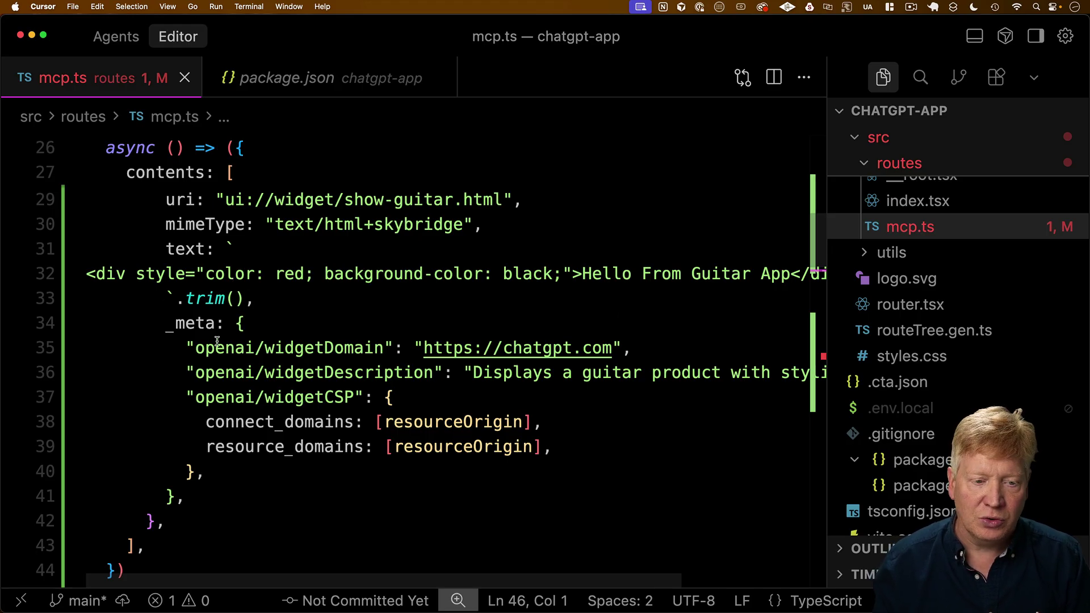
{"action": "left_click", "coordinate": [296, 309]}
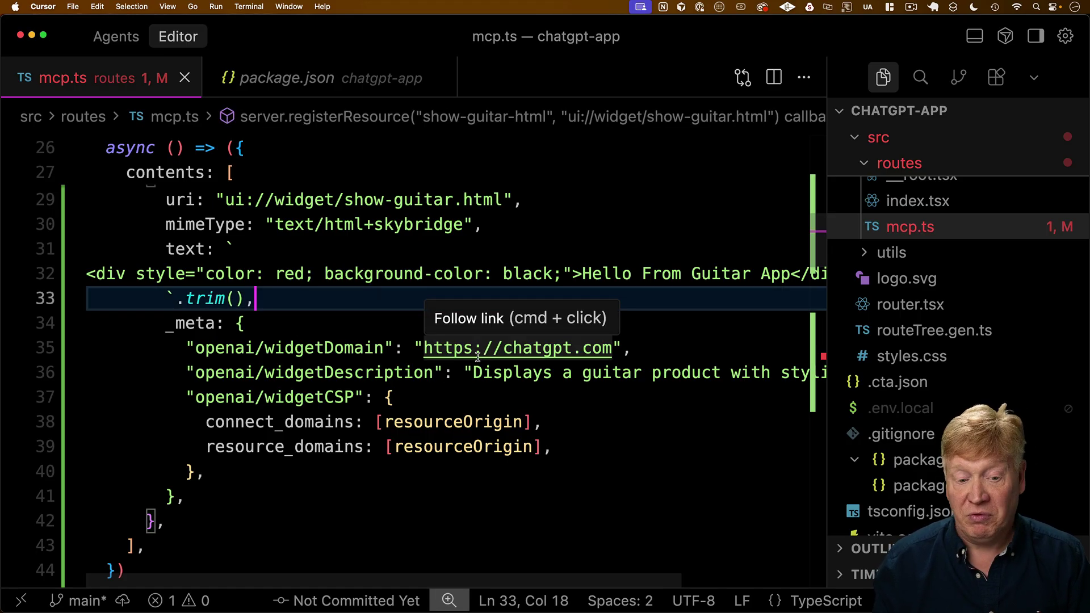
{"action": "left_click", "coordinate": [391, 397]}
{"action": "left_click", "coordinate": [410, 281]}
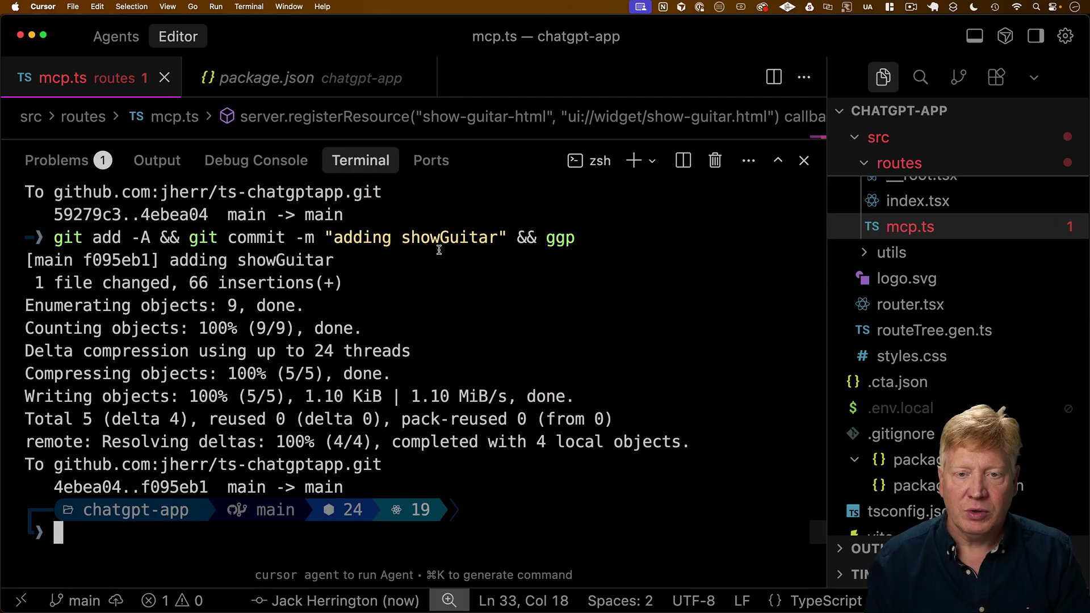
{"action": "key", "text": "super+Tab"}
{"action": "key", "text": "super+Tab"}
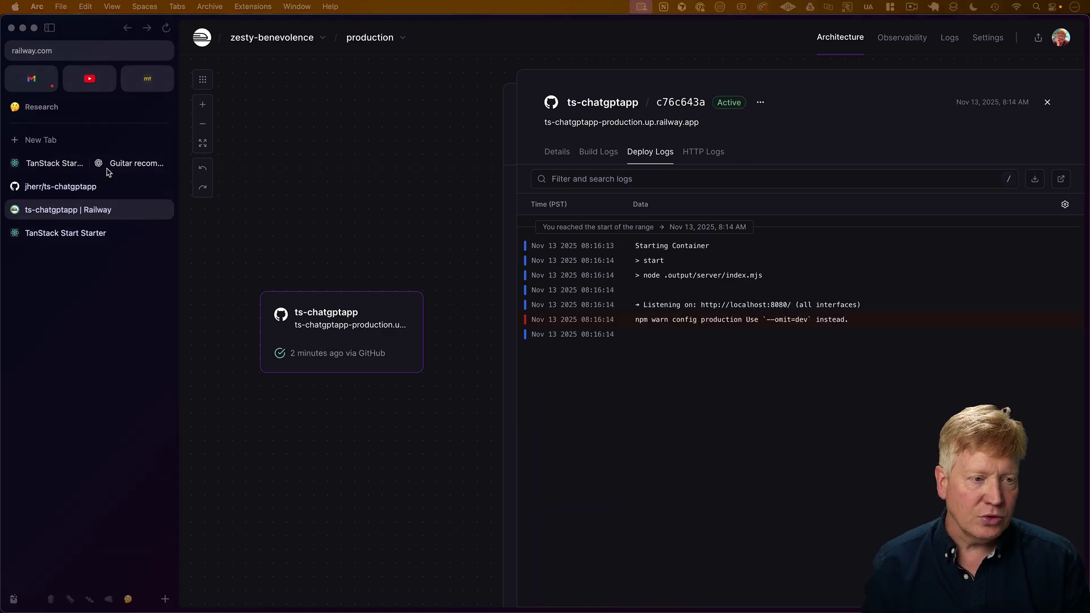
Start a fresh ChatGPT chat and delete the old guitar recommendation chat.
{"action": "left_click", "coordinate": [58, 163]}
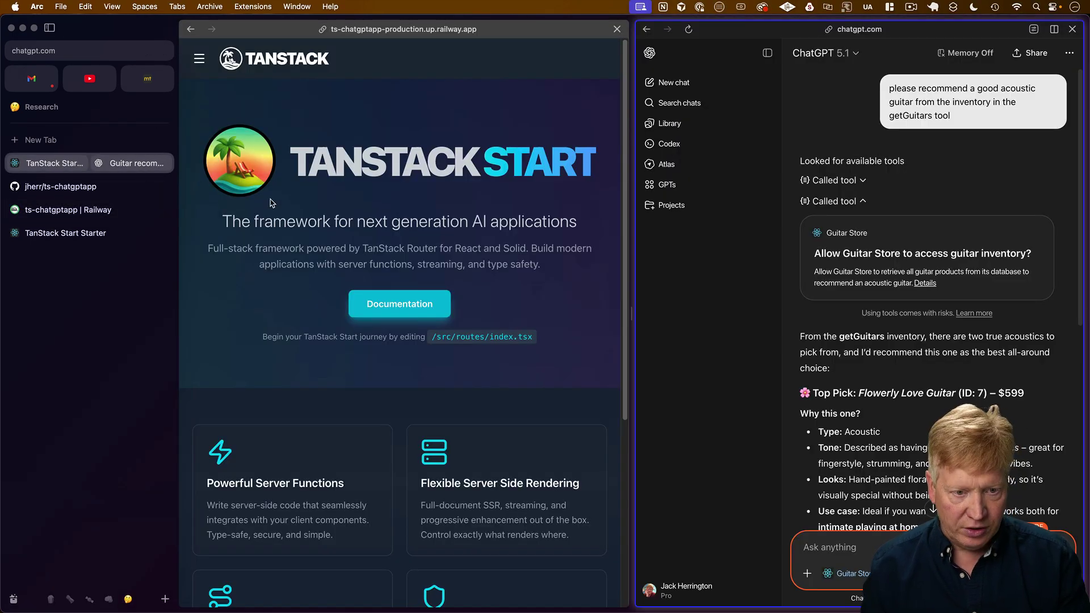
{"action": "left_click", "coordinate": [469, 201]}
{"action": "key", "text": "super+s"}
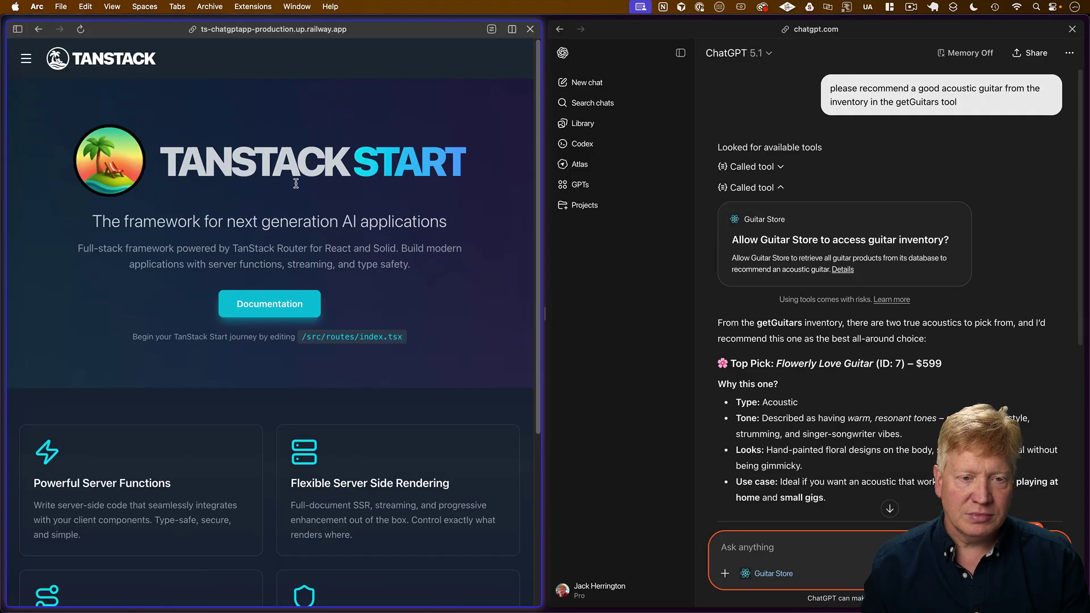
{"action": "left_click", "coordinate": [594, 268]}
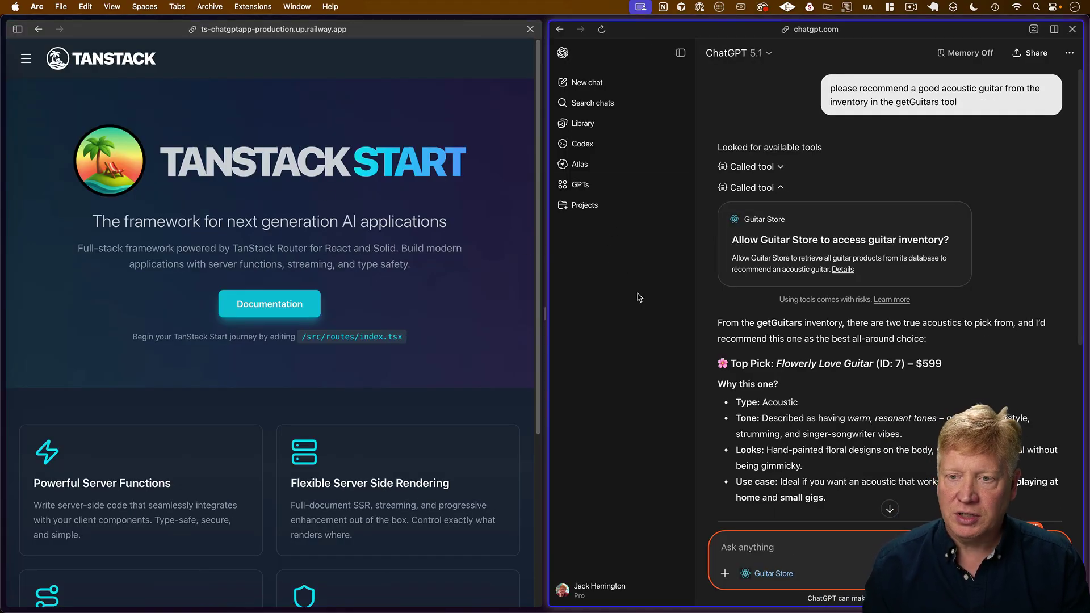
{"action": "key", "text": "super+r"}
{"action": "left_click", "coordinate": [681, 253]}
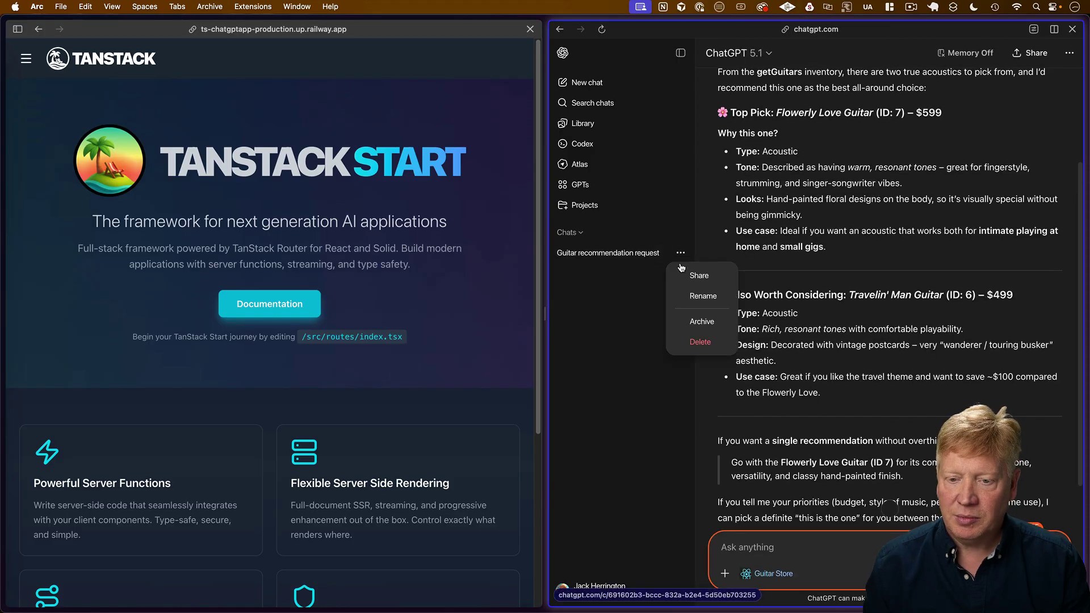
{"action": "left_click", "coordinate": [701, 341]}
{"action": "left_click", "coordinate": [913, 327]}
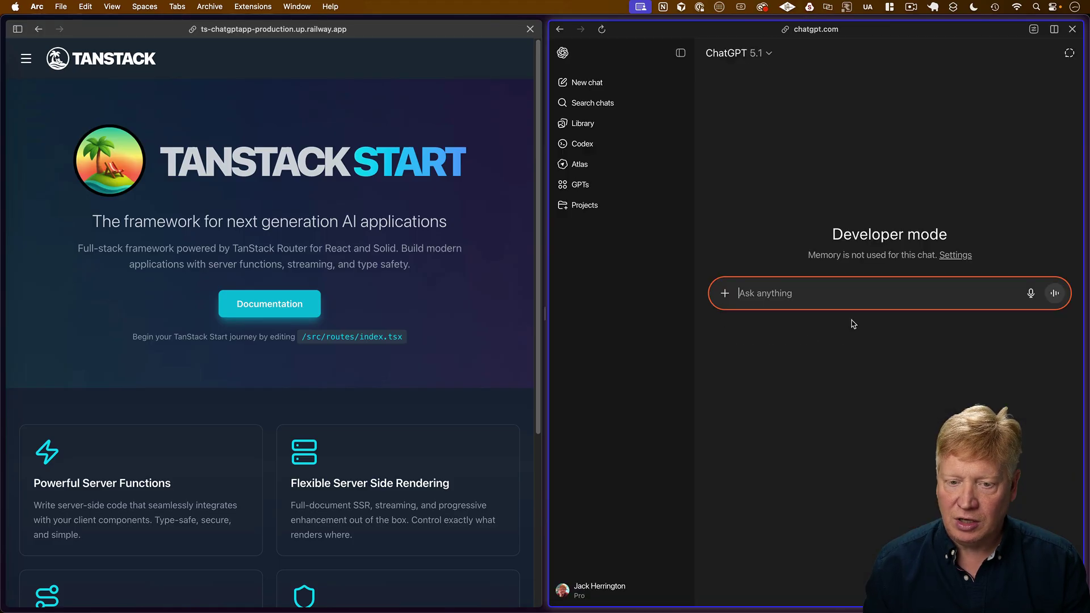
Refresh the Guitar Store connector's actions so showGuitar appears.
{"action": "left_click", "coordinate": [958, 259]}
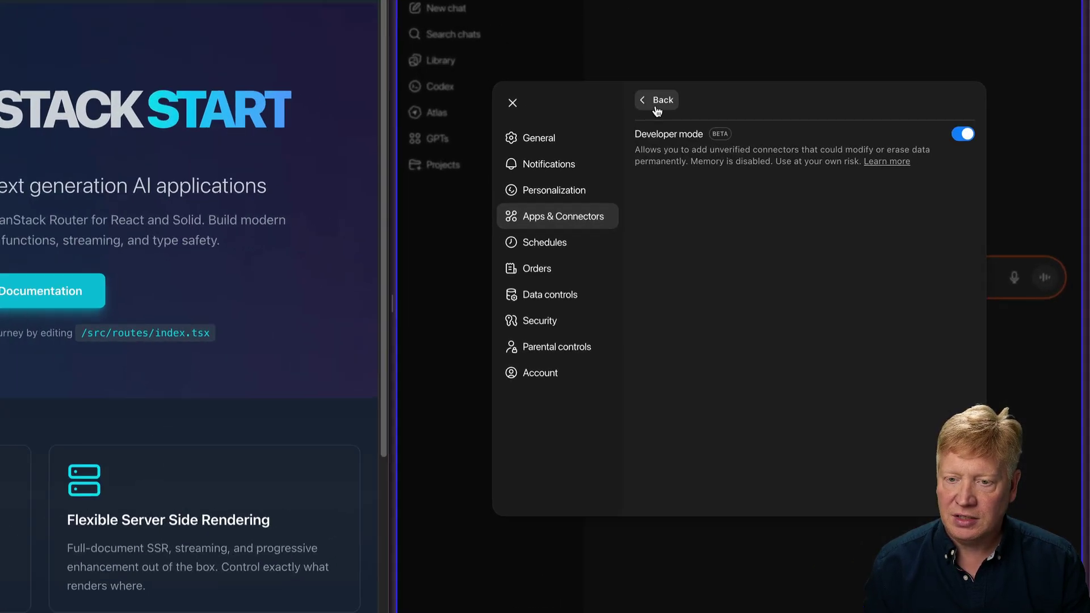
{"action": "left_click", "coordinate": [744, 153]}
{"action": "left_click", "coordinate": [613, 181]}
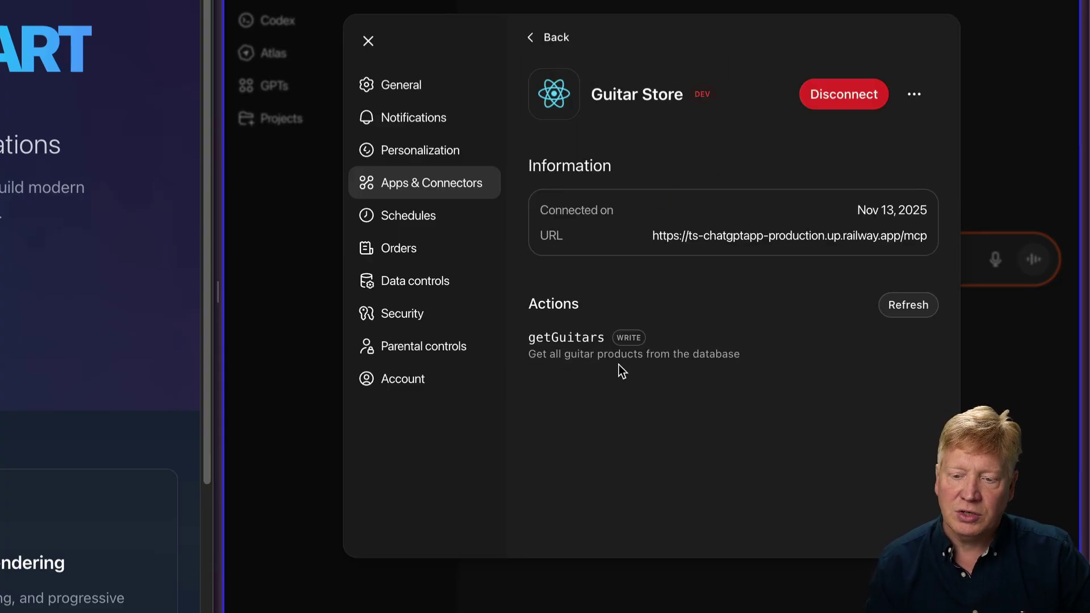
{"action": "left_click", "coordinate": [903, 307]}
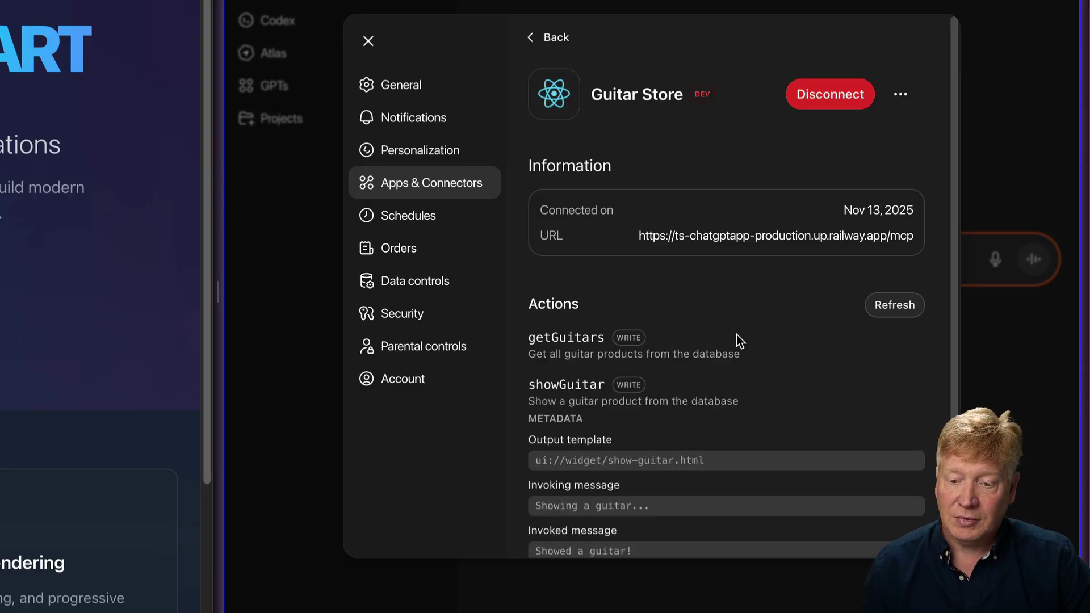
{"action": "scroll", "coordinate": [738, 340], "scroll_direction": "down", "scroll_amount": 3}
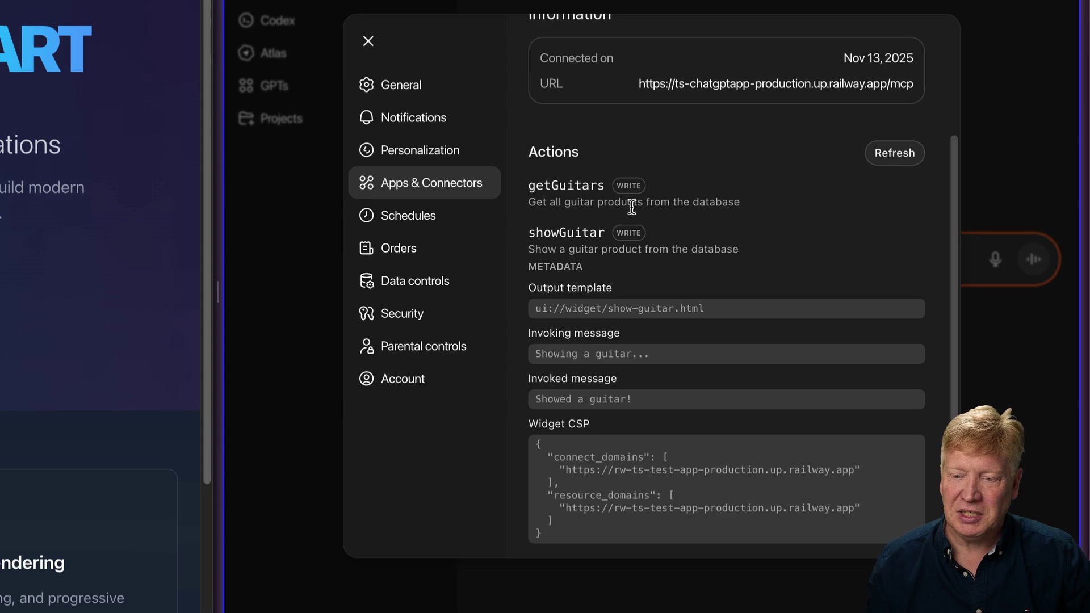
{"action": "scroll", "coordinate": [532, 130], "scroll_direction": "up", "scroll_amount": 3}
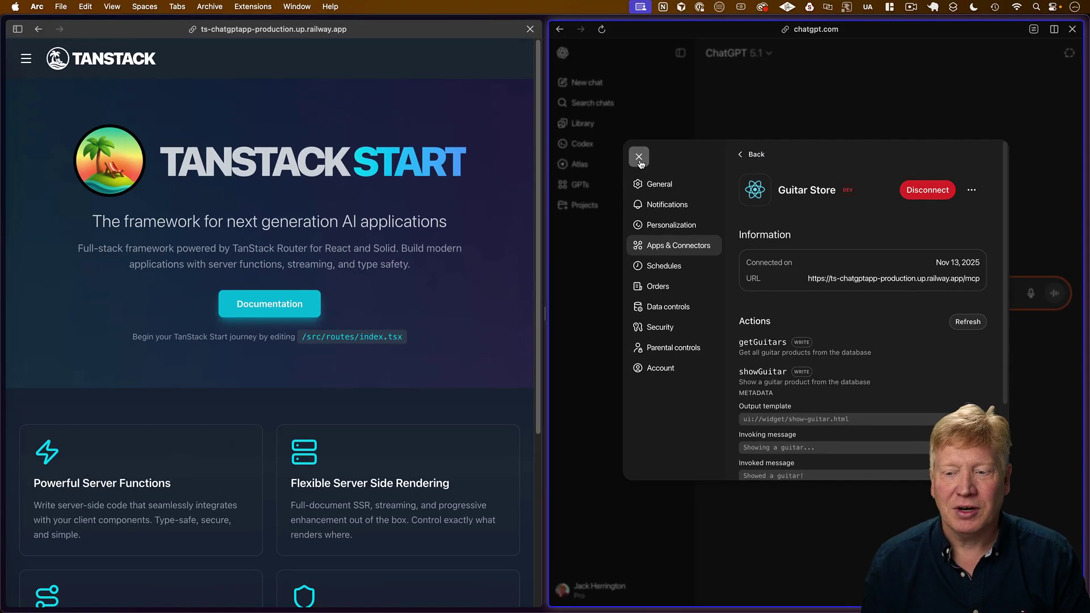
{"action": "left_click", "coordinate": [639, 157]}
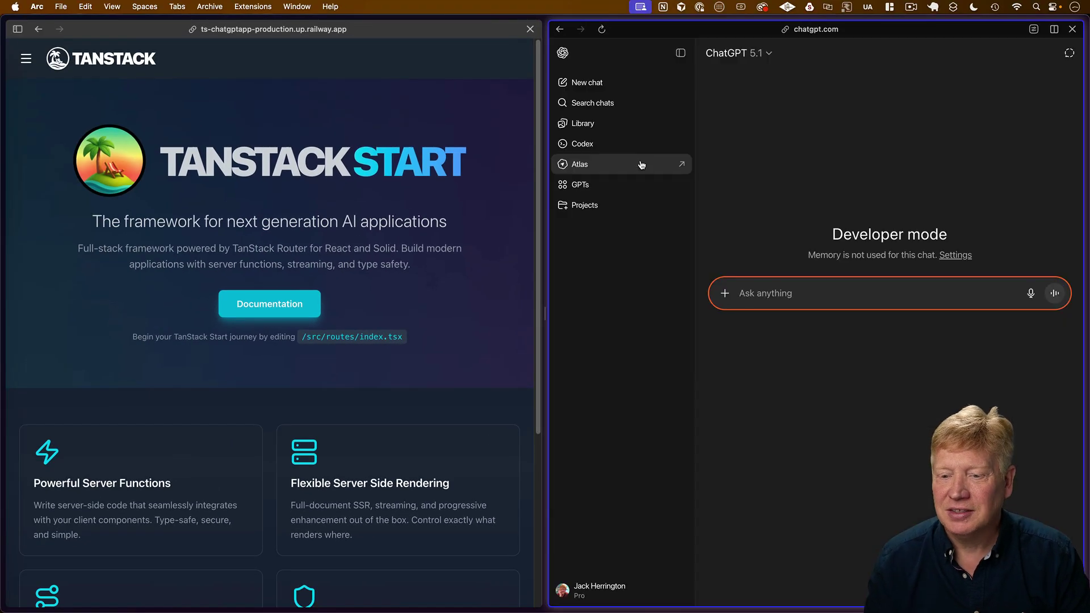
Send the getGuitars/showGuitar acoustic guitar prompt with the Guitar Store app attached.
{"action": "left_click", "coordinate": [786, 302]}
{"action": "type", "text": "please recommend a good acoustic guitar from the inventory in the getGuitars tool, and then recommend it to me with the showGuitar tool"}
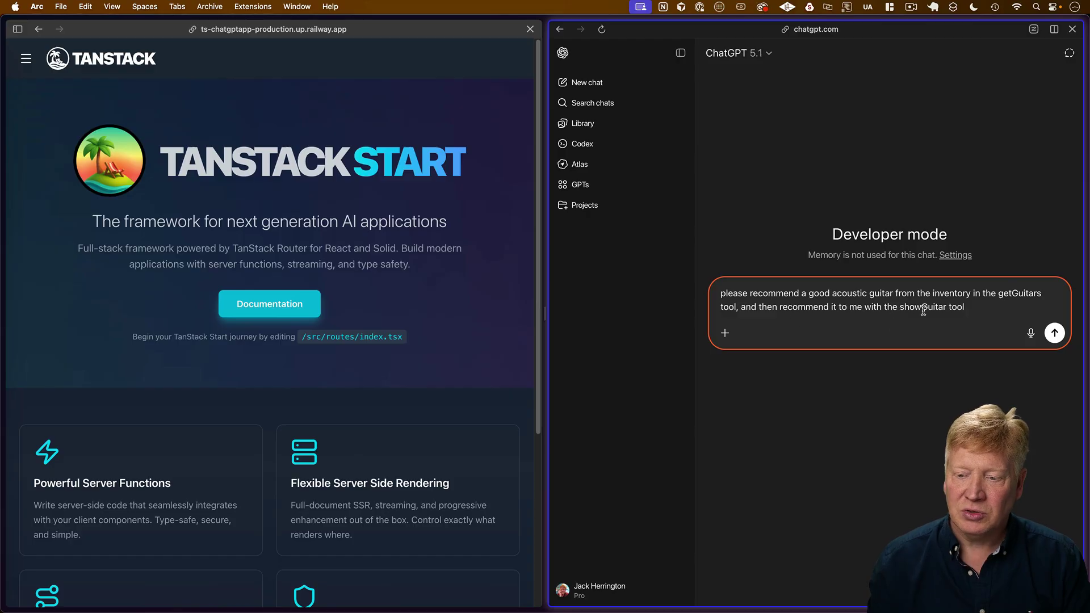
{"action": "left_click", "coordinate": [725, 333]}
{"action": "mouse_move", "coordinate": [772, 467]}
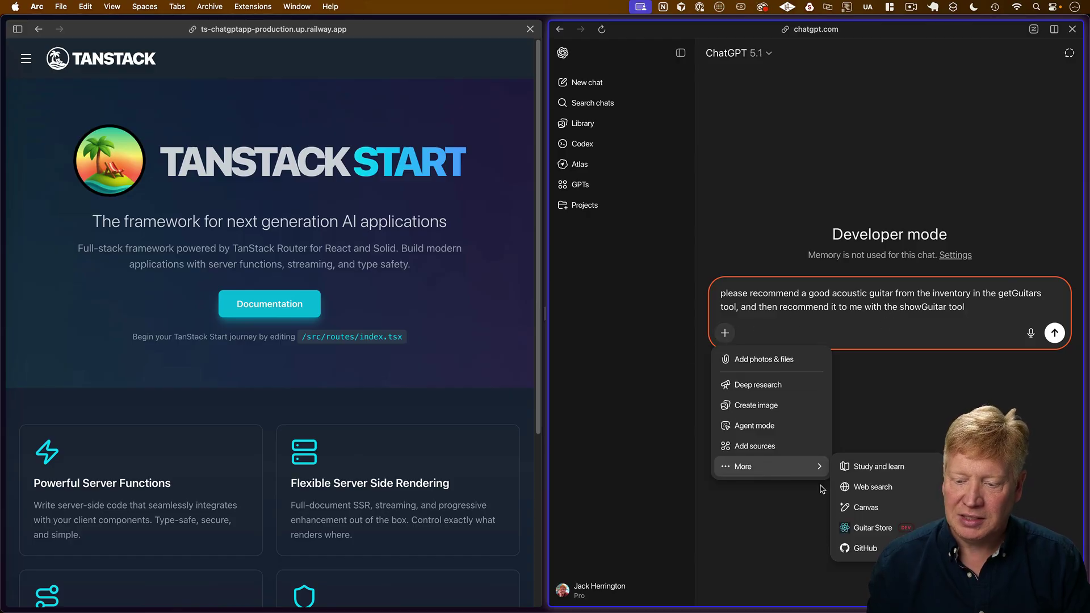
{"action": "left_click", "coordinate": [872, 528]}
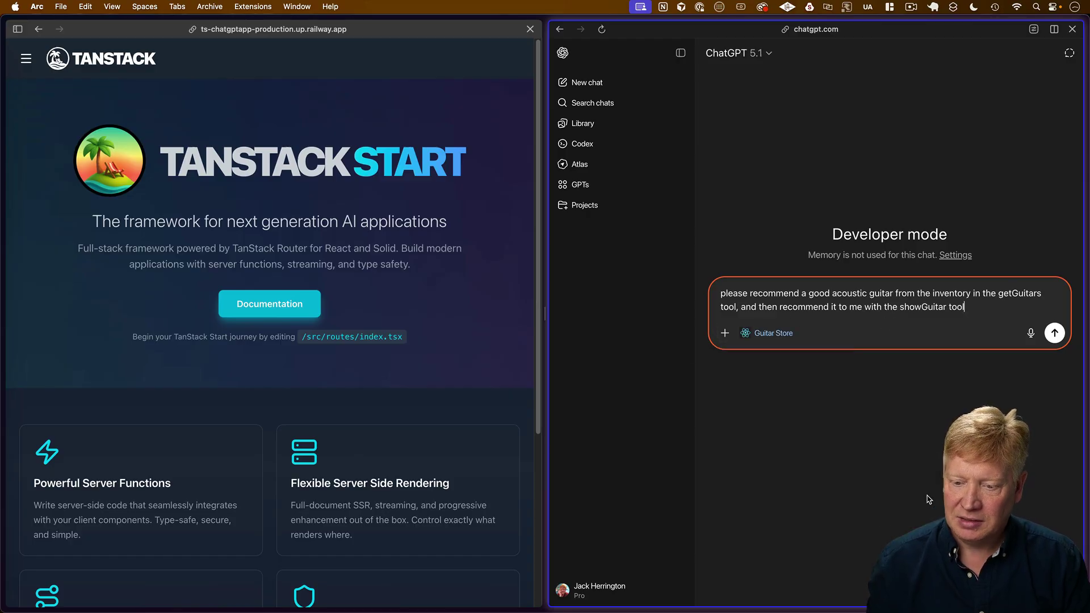
{"action": "left_click", "coordinate": [1054, 333]}
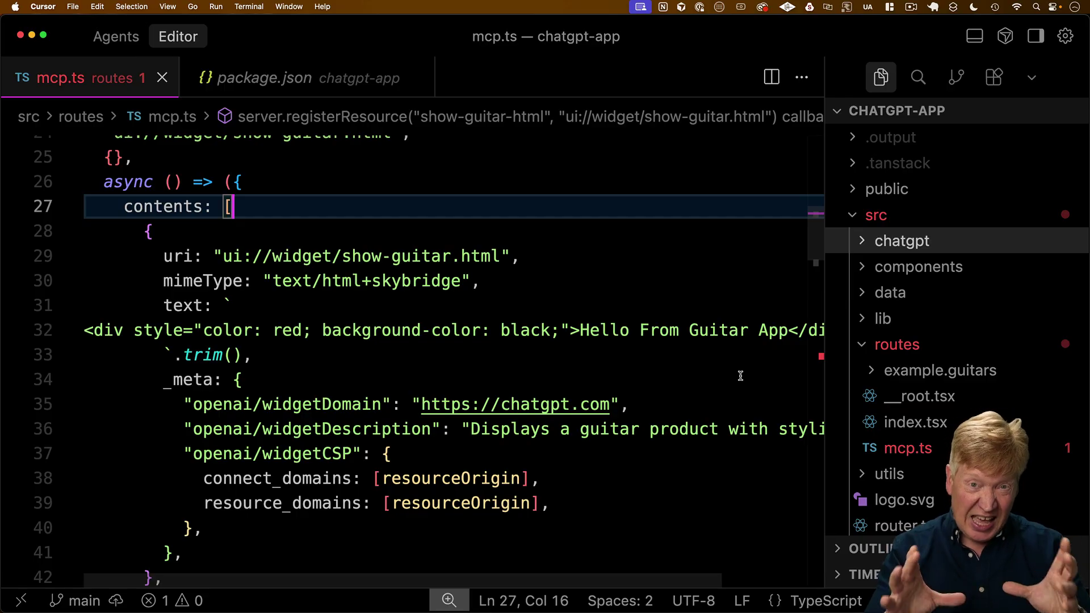
Read GuitarRecommendation.tsx in src/chatgpt, then open widget-entry.tsx.
{"action": "left_click", "coordinate": [862, 244]}
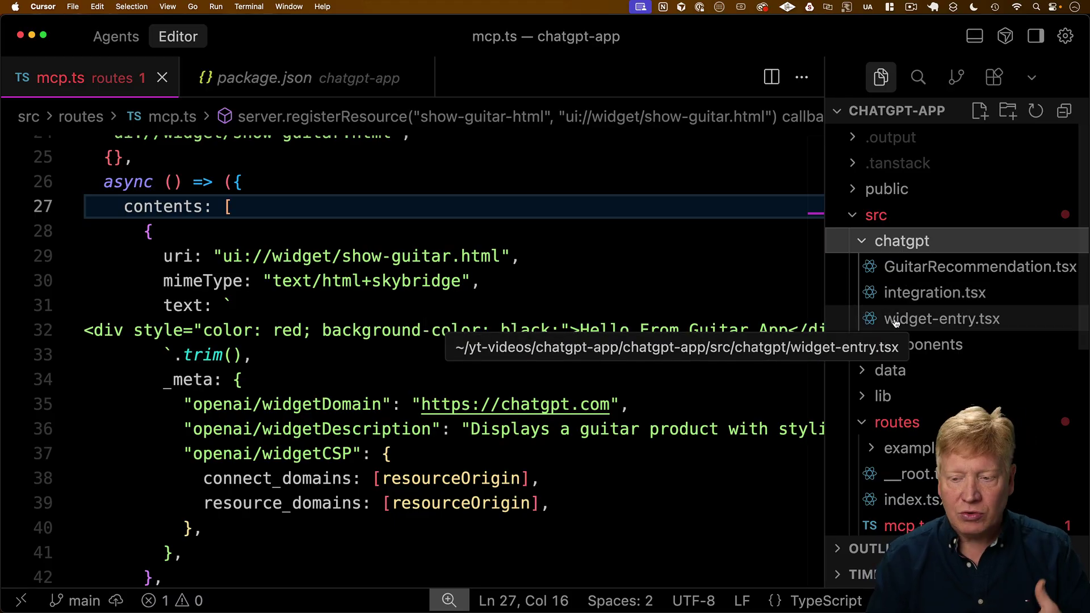
{"action": "left_click", "coordinate": [937, 267]}
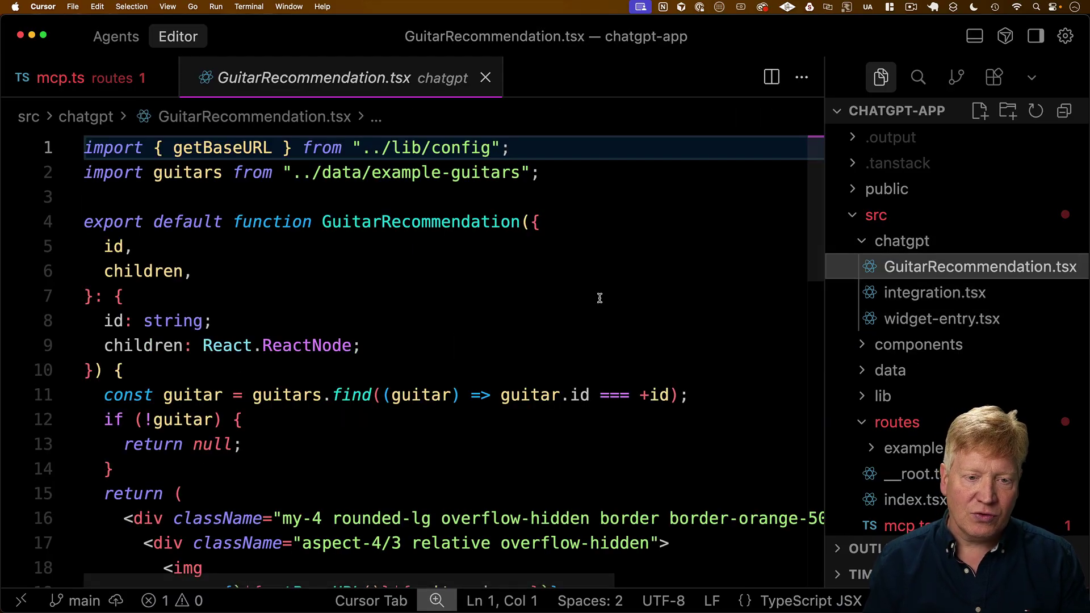
{"action": "scroll", "coordinate": [464, 341], "scroll_direction": "down", "scroll_amount": 1}
{"action": "scroll", "coordinate": [464, 341], "scroll_direction": "up", "scroll_amount": 1}
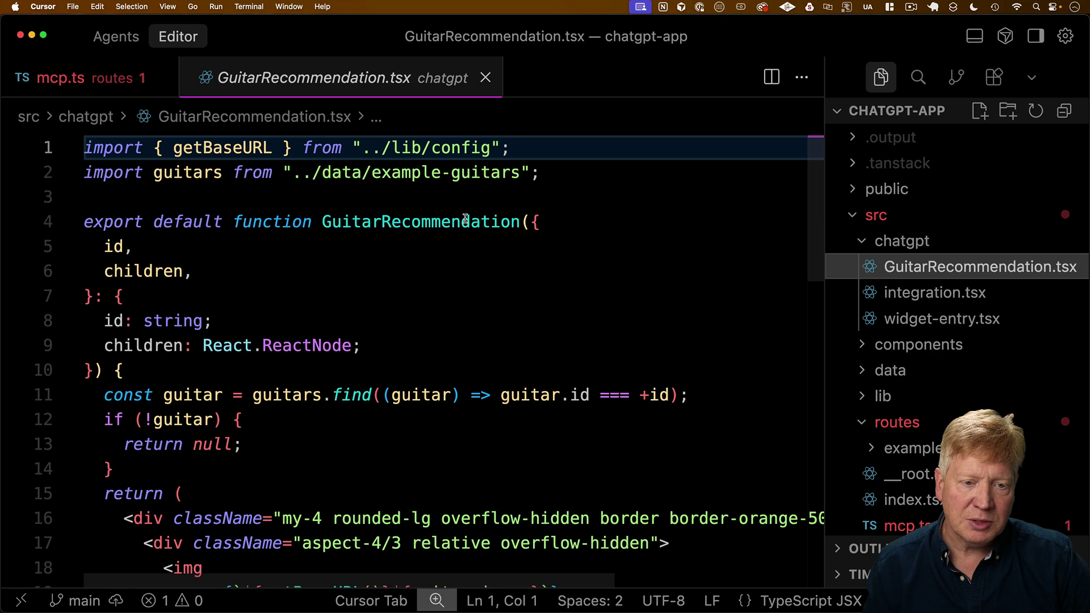
{"action": "scroll", "coordinate": [208, 301], "scroll_direction": "down", "scroll_amount": 6}
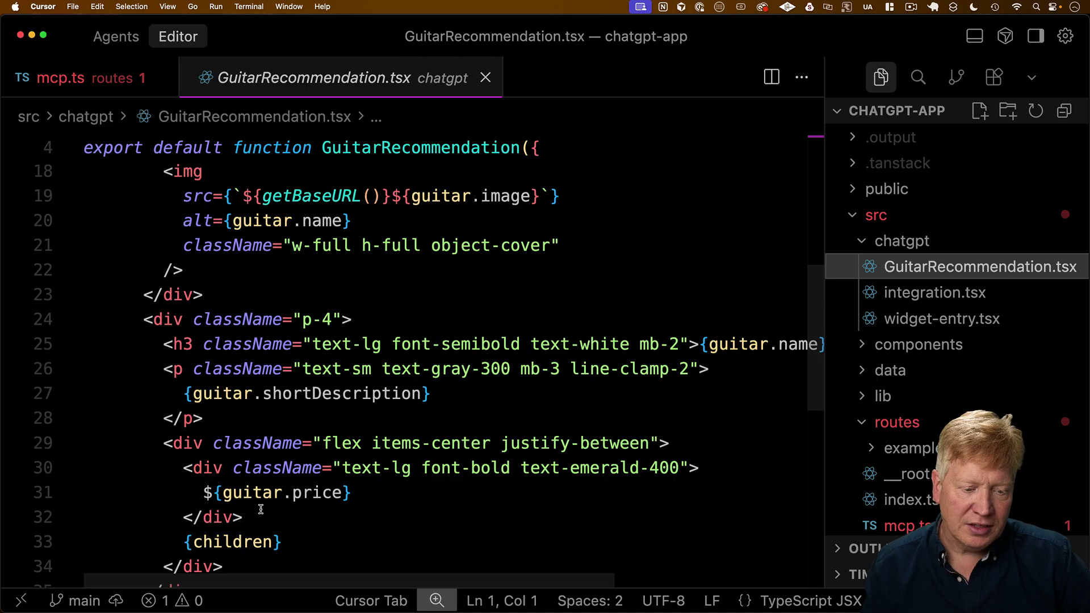
{"action": "scroll", "coordinate": [304, 415], "scroll_direction": "up", "scroll_amount": 6}
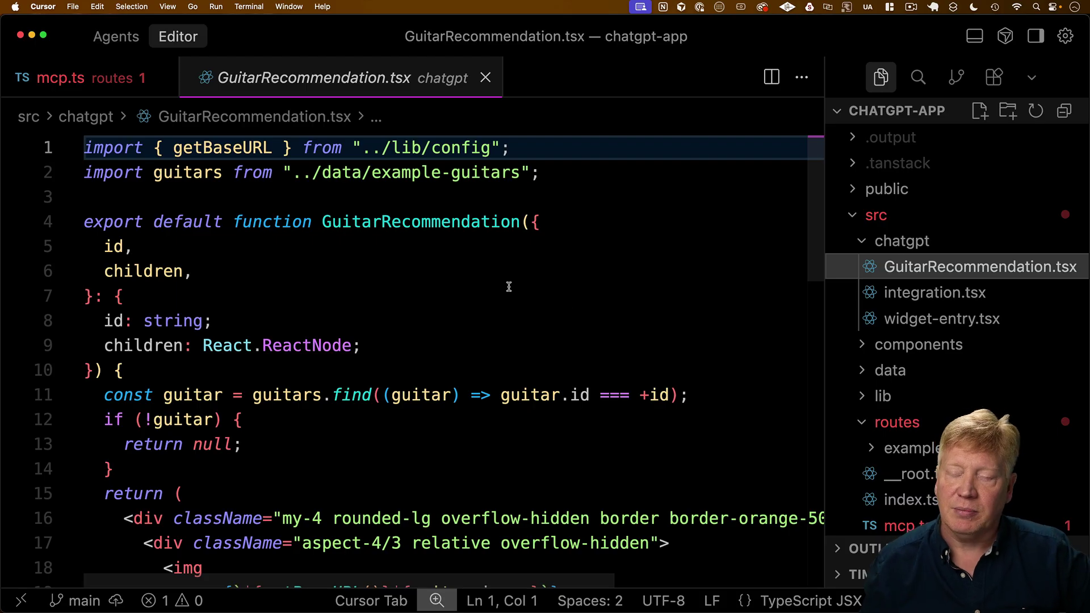
{"action": "left_click", "coordinate": [881, 319]}
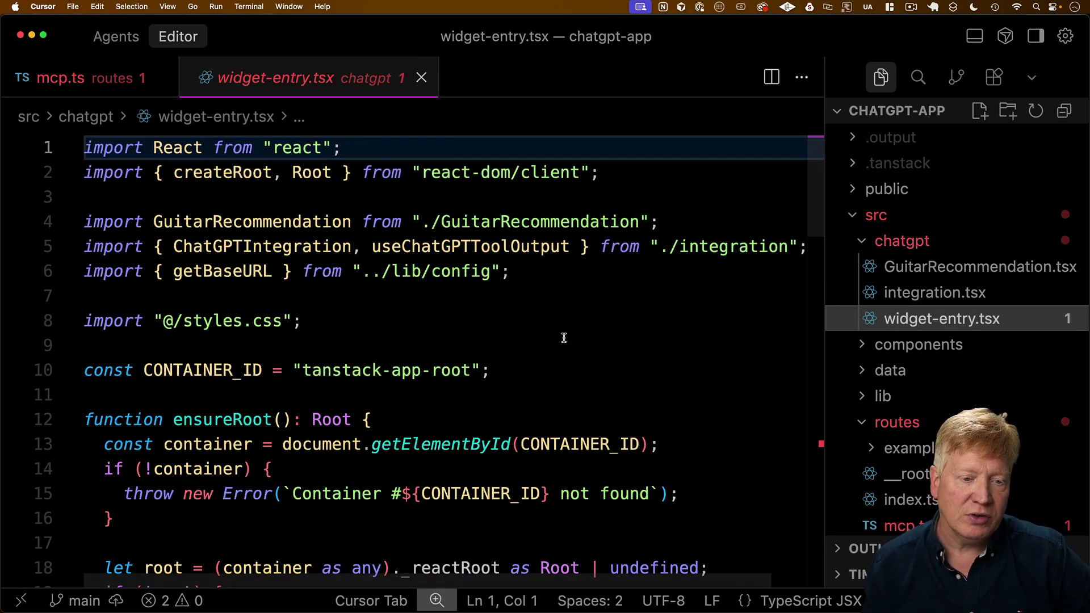
Replace widget-entry.tsx with code that renders GuitarRecommendation from the tool output id plus a View Details link.
{"action": "key", "text": "super+a"}
{"action": "key", "text": "super+v"}
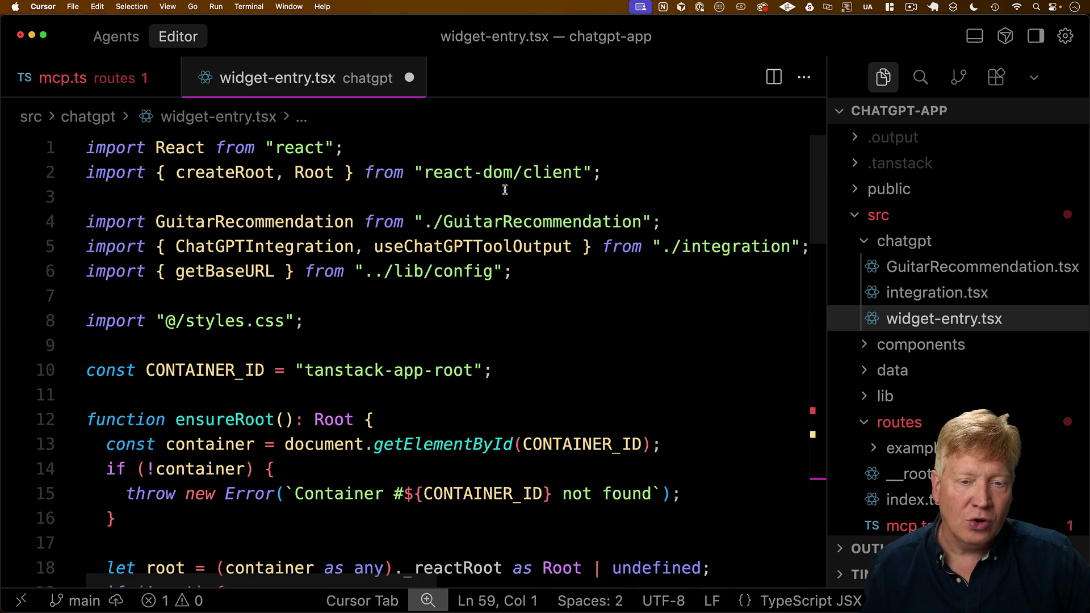
{"action": "scroll", "coordinate": [461, 262], "scroll_direction": "down", "scroll_amount": 10}
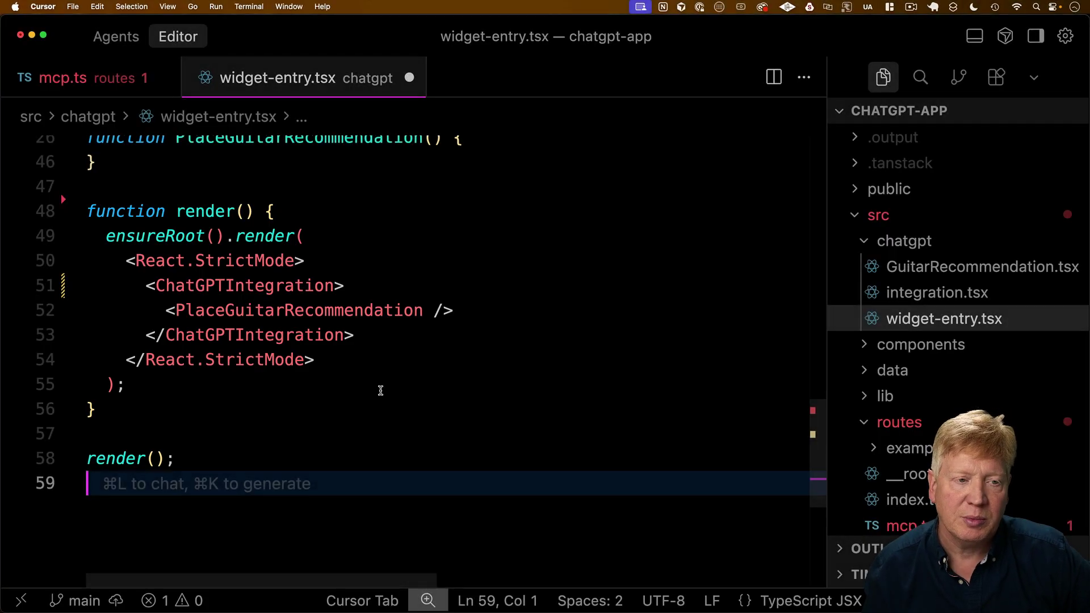
{"action": "scroll", "coordinate": [380, 390], "scroll_direction": "up", "scroll_amount": 10}
{"action": "scroll", "coordinate": [379, 390], "scroll_direction": "up", "scroll_amount": 2}
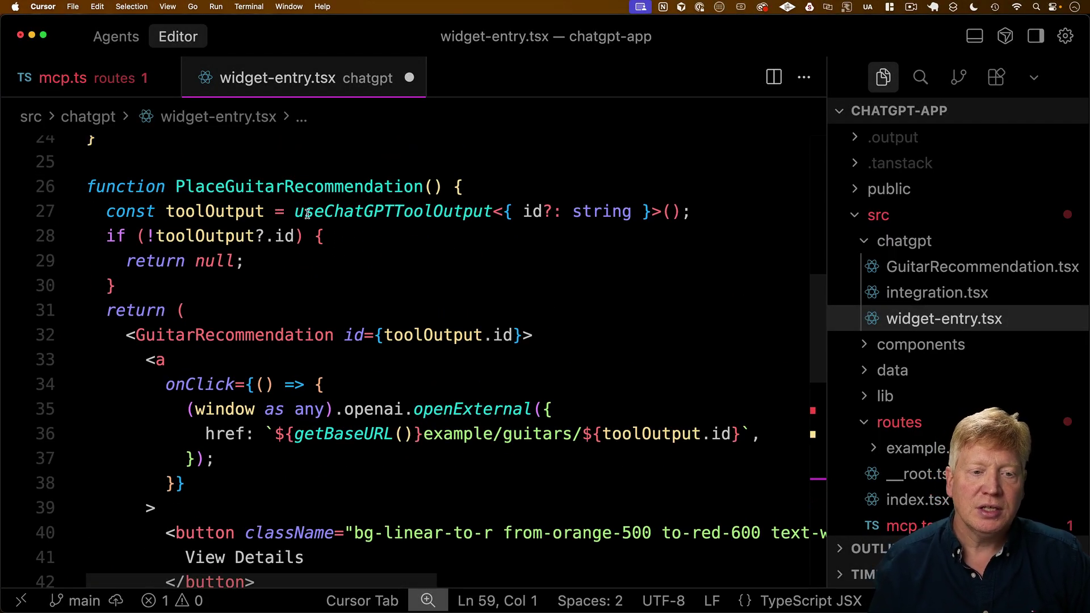
{"action": "mouse_move", "coordinate": [347, 220]}
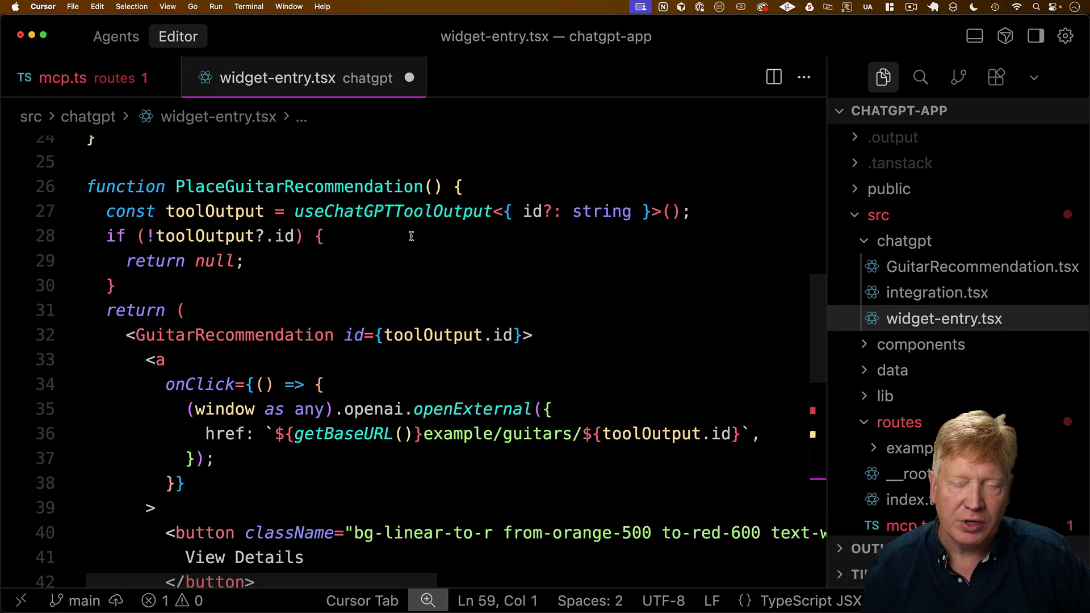
Read through integration.tsx, then return to widget-entry.tsx's openExternal View Details link.
{"action": "left_click", "coordinate": [936, 292]}
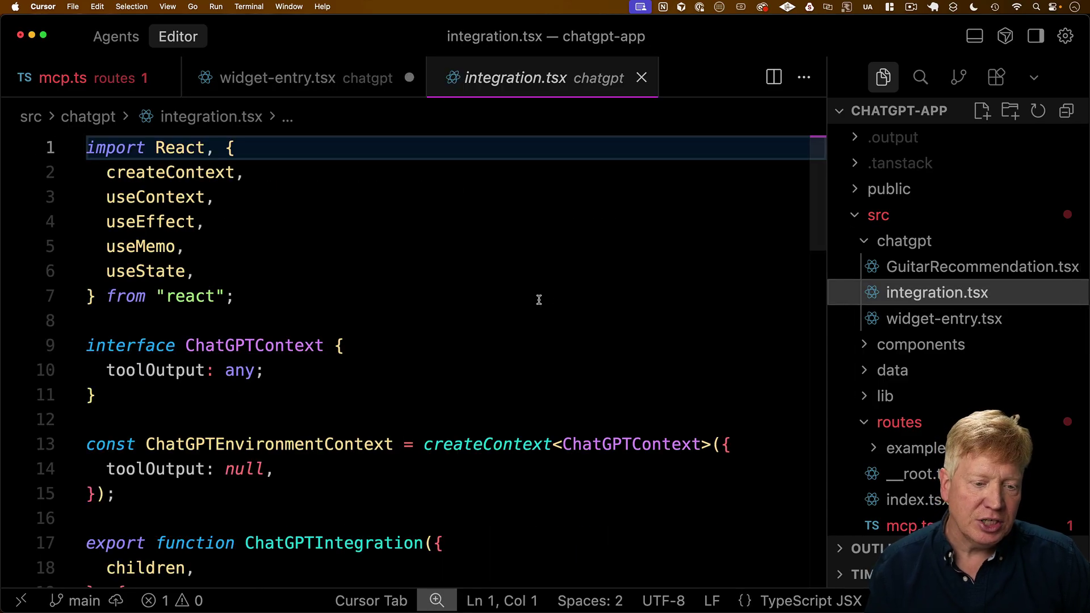
{"action": "scroll", "coordinate": [515, 328], "scroll_direction": "down", "scroll_amount": 3}
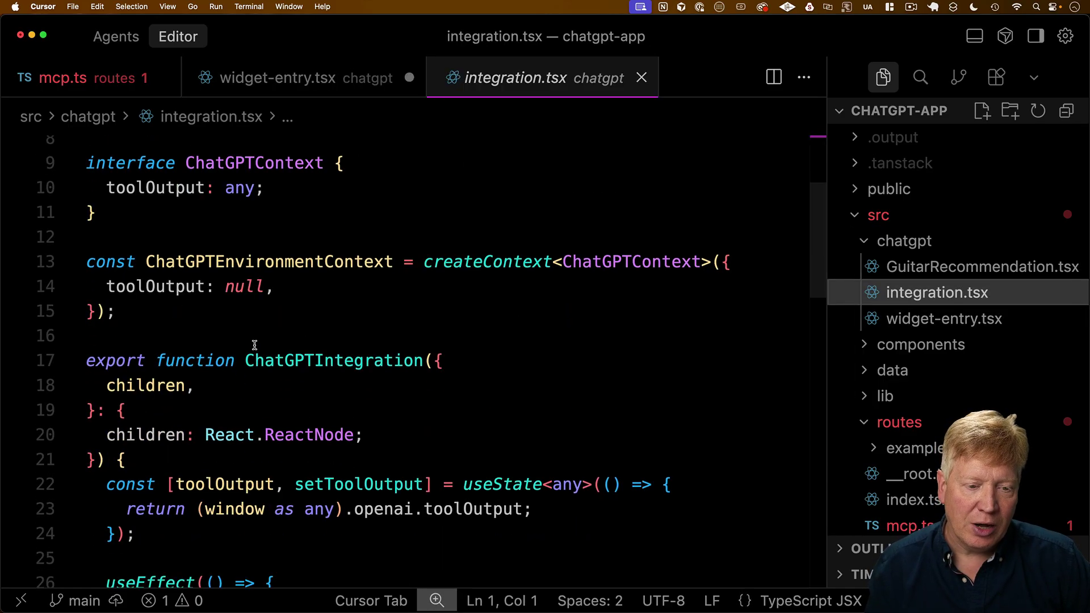
{"action": "scroll", "coordinate": [309, 338], "scroll_direction": "down", "scroll_amount": 2}
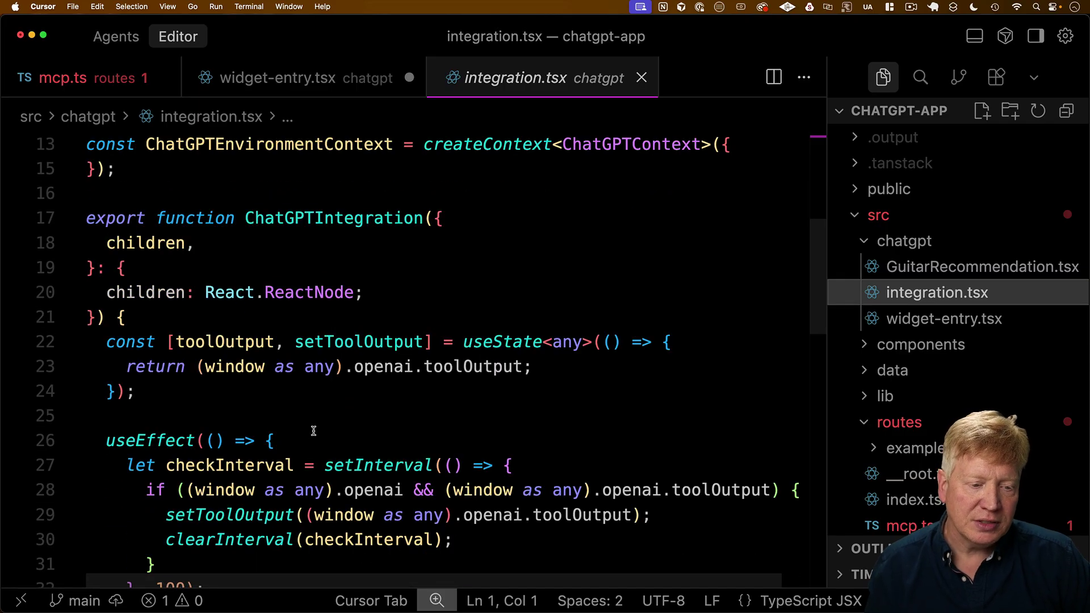
{"action": "scroll", "coordinate": [313, 429], "scroll_direction": "down", "scroll_amount": 3}
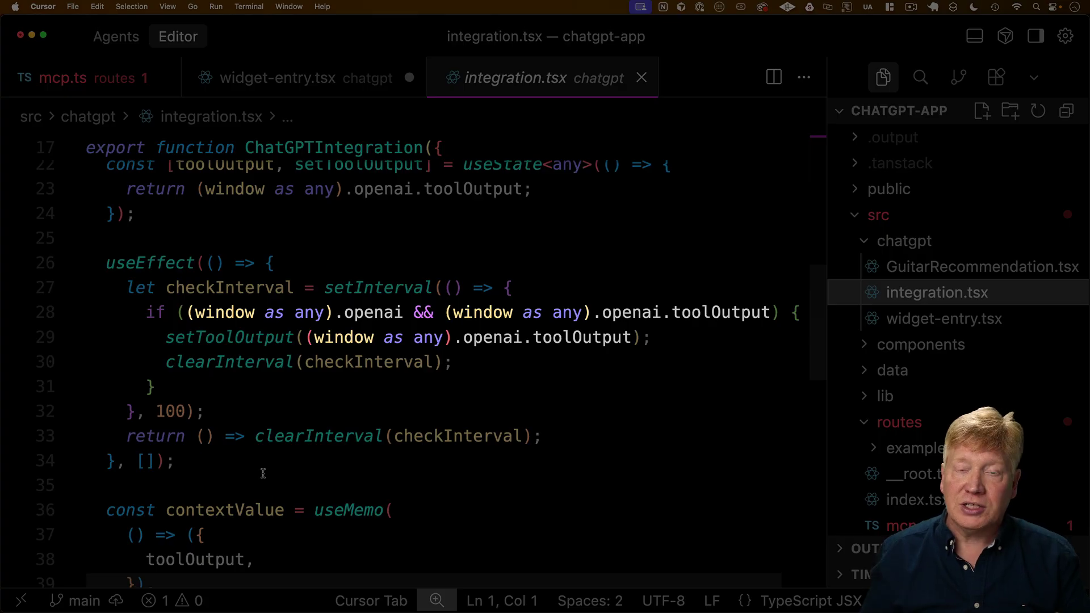
{"action": "scroll", "coordinate": [301, 466], "scroll_direction": "down", "scroll_amount": 1}
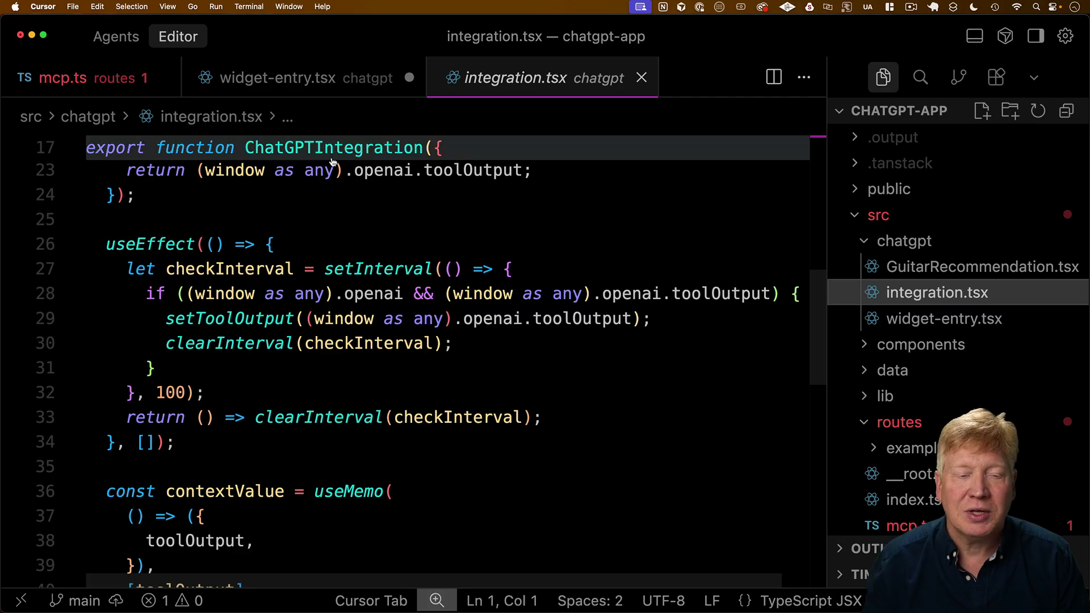
{"action": "left_click", "coordinate": [323, 83]}
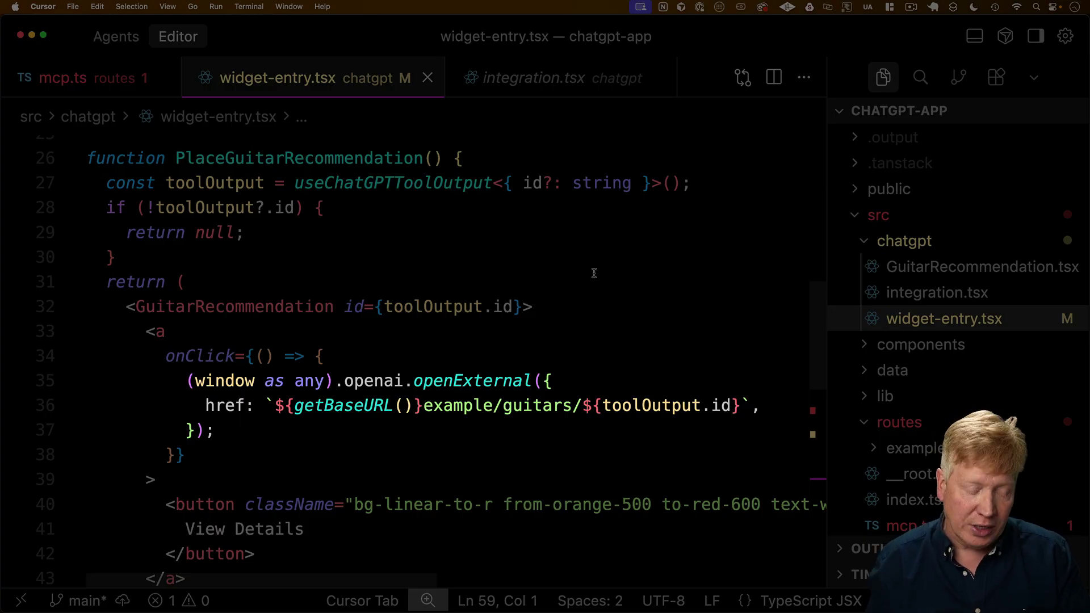
Create a new file named vite.config.widget.ts at the project root.
{"action": "left_click", "coordinate": [494, 307]}
{"action": "scroll", "coordinate": [909, 454], "scroll_direction": "down", "scroll_amount": 5}
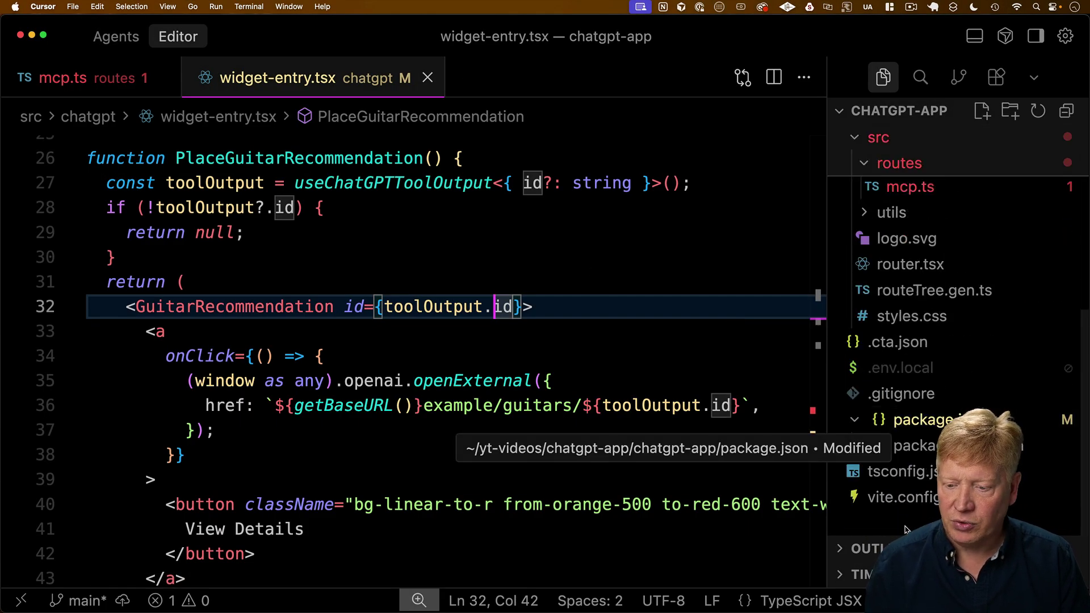
{"action": "right_click", "coordinate": [911, 410]}
{"action": "left_click", "coordinate": [948, 423]}
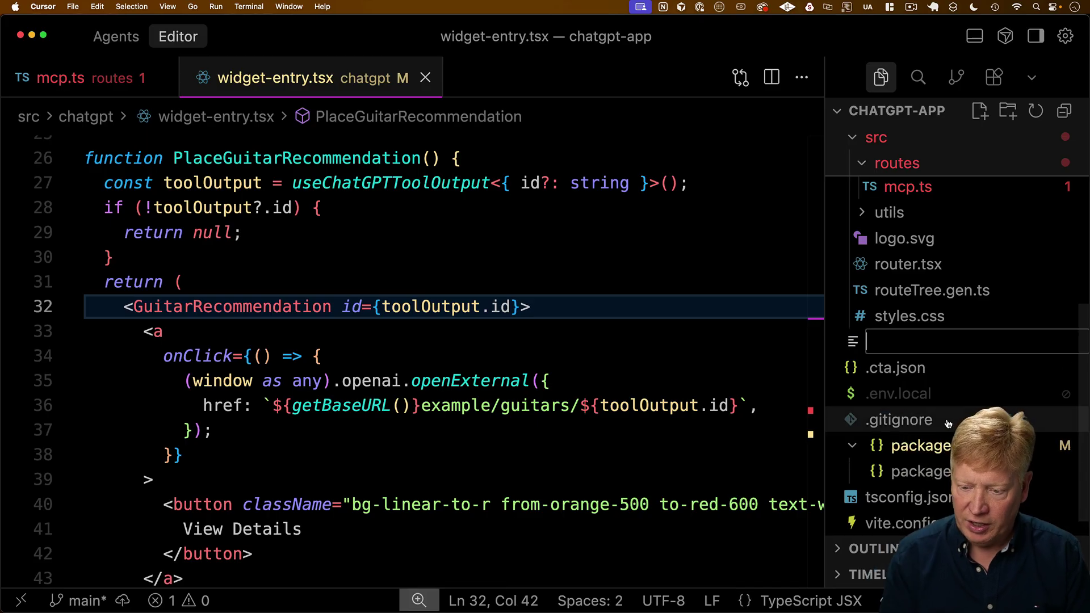
{"action": "type", "text": "vite.congf"}
{"action": "key", "text": "BackSpace"}
{"action": "key", "text": "BackSpace"}
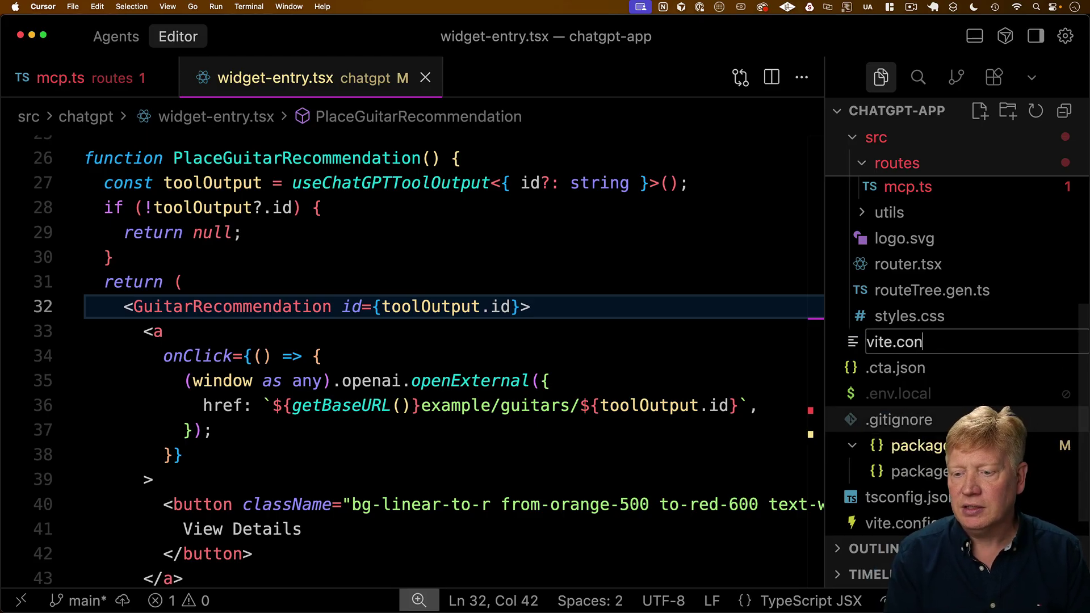
{"action": "type", "text": "fig.widget.ts"}
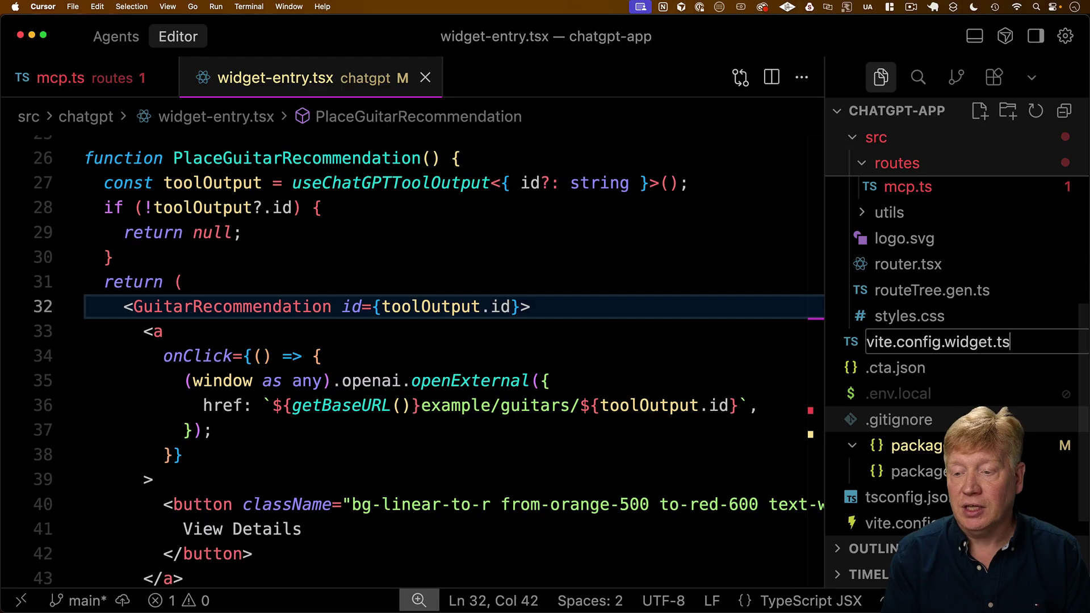
{"action": "key", "text": "Return"}
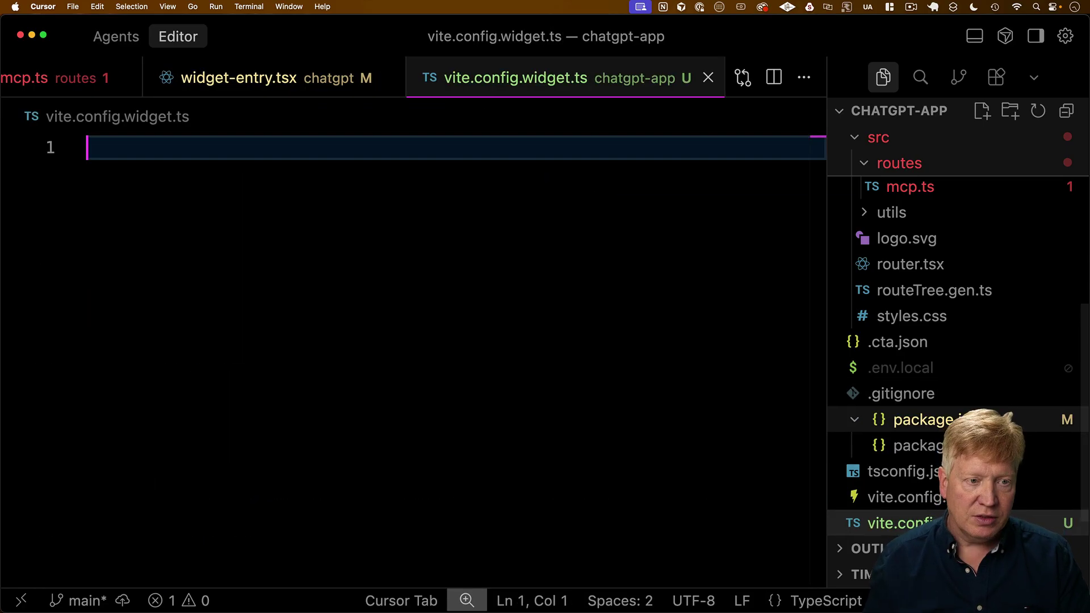
Paste the Vite config building widget-entry.tsx as the ChatGPTWidget library into widget-dist, and save.
{"action": "key", "text": "super+v"}
{"action": "scroll", "coordinate": [566, 498], "scroll_direction": "up", "scroll_amount": 8}
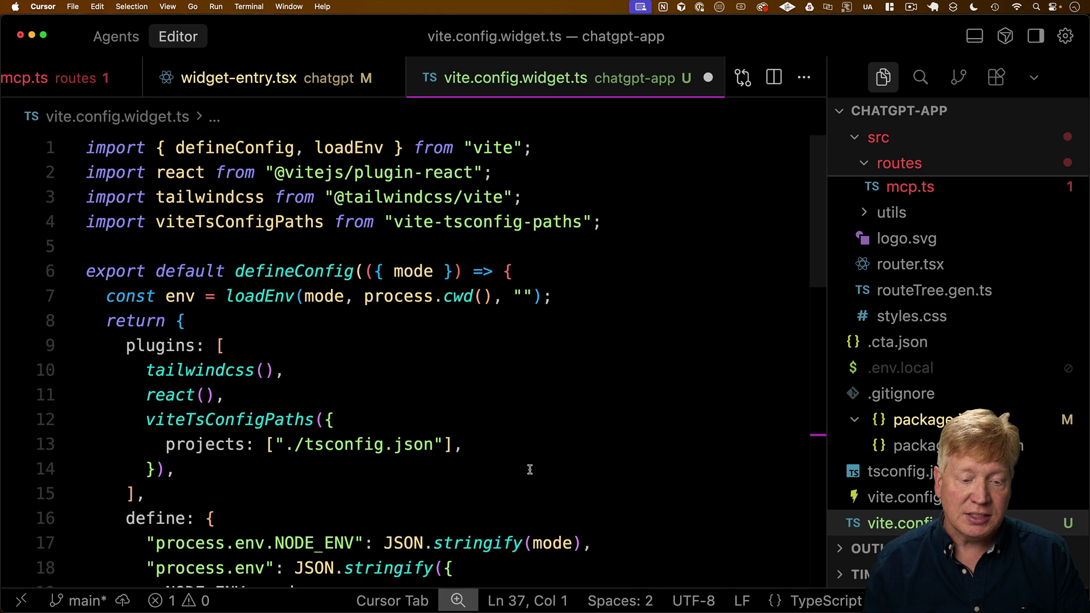
{"action": "scroll", "coordinate": [494, 437], "scroll_direction": "down", "scroll_amount": 6}
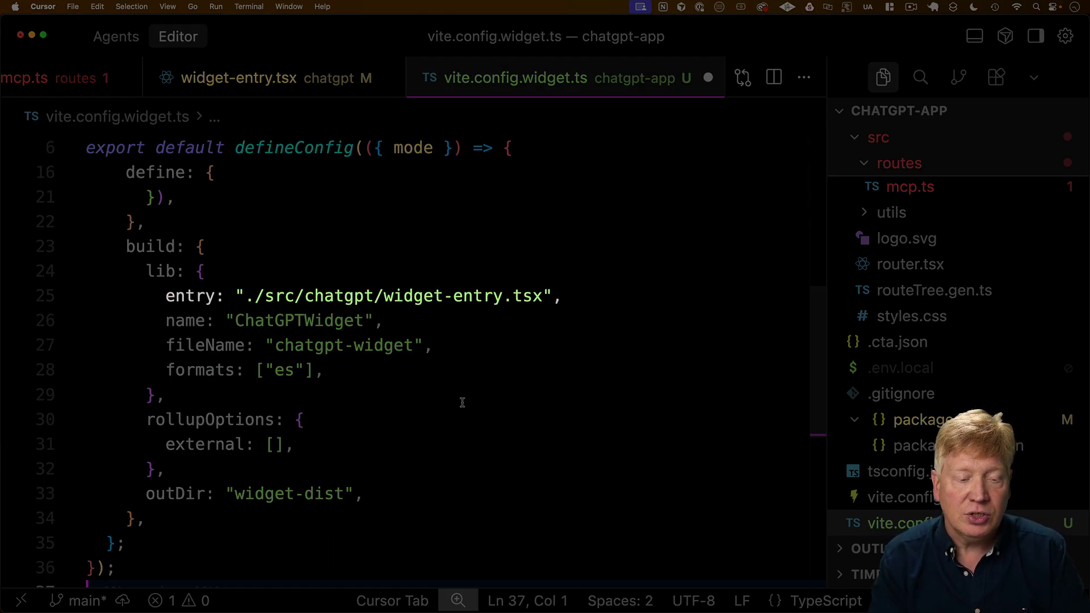
{"action": "left_click", "coordinate": [305, 539]}
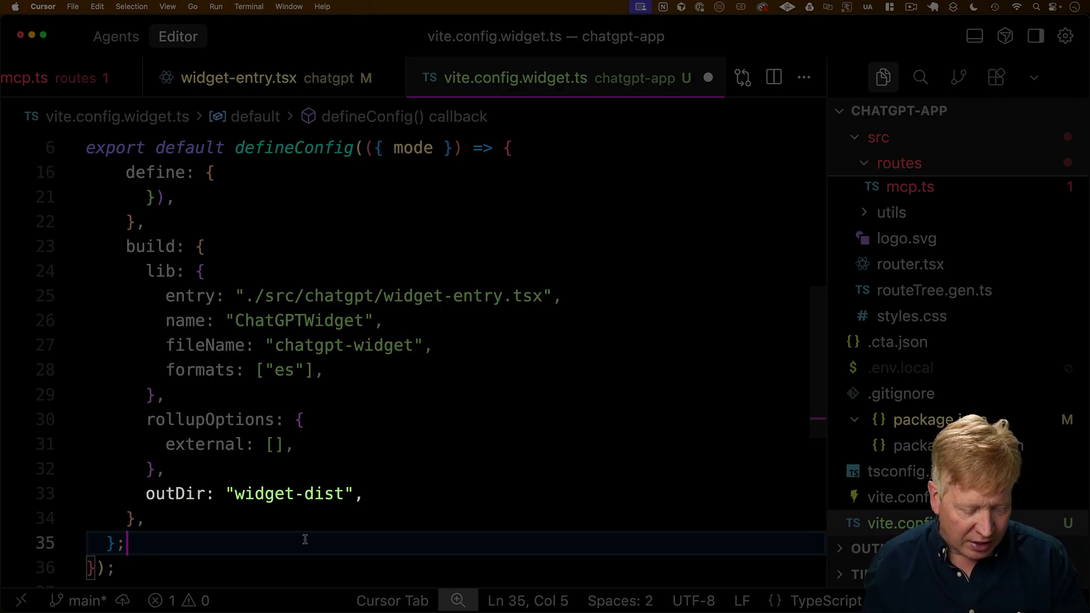
{"action": "key", "text": "super+s"}
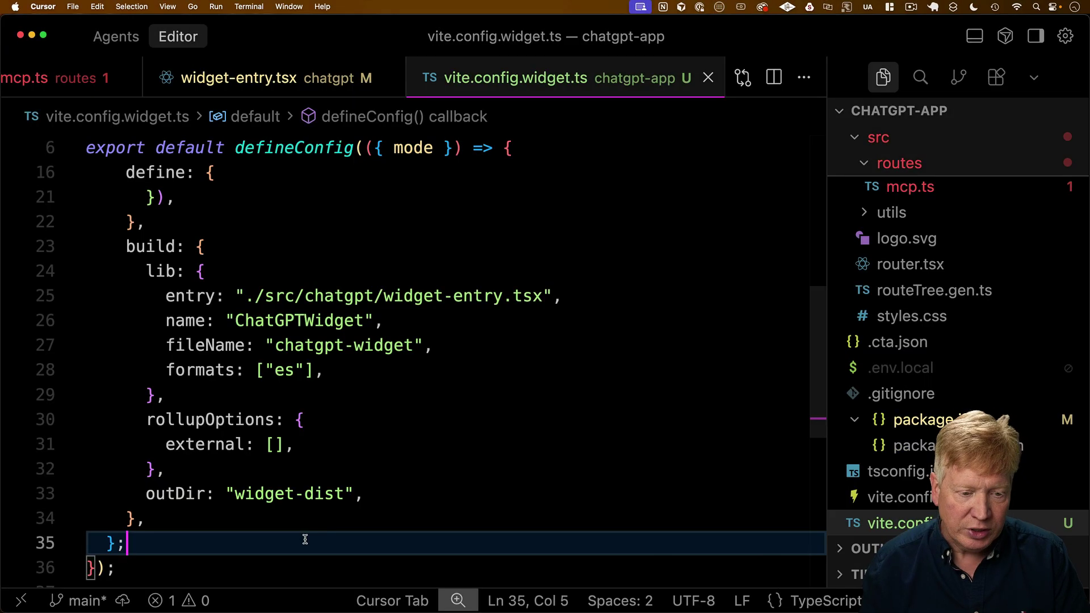
In package.json add the build:widget script and change build to 'npm run build:widget && vite build'.
{"action": "left_click", "coordinate": [938, 419]}
{"action": "key", "text": "super+b"}
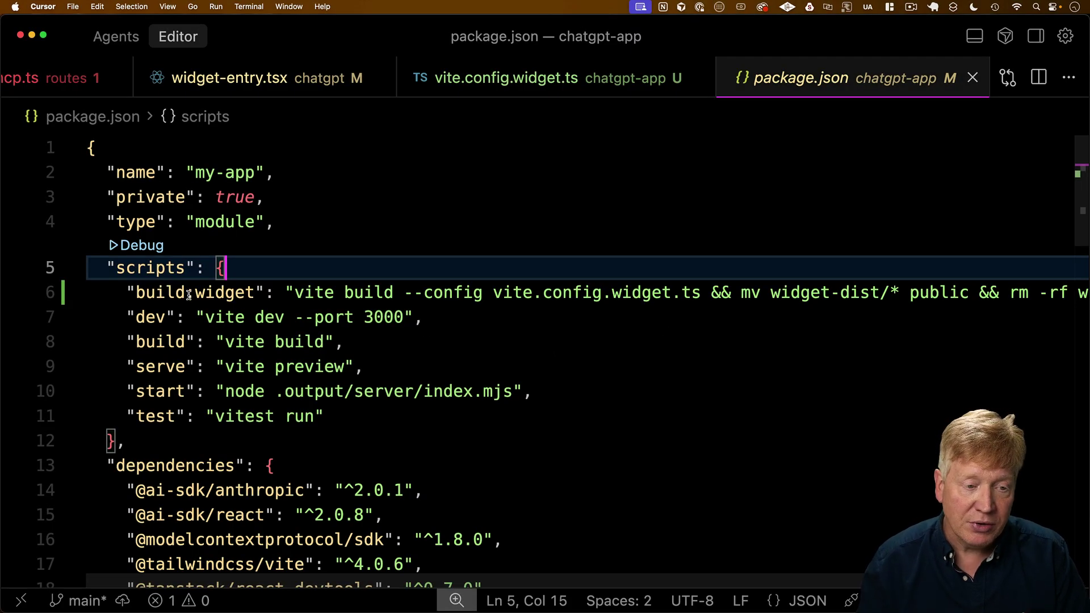
{"action": "left_click_drag", "start_coordinate": [136, 293], "coordinate": [256, 293]}
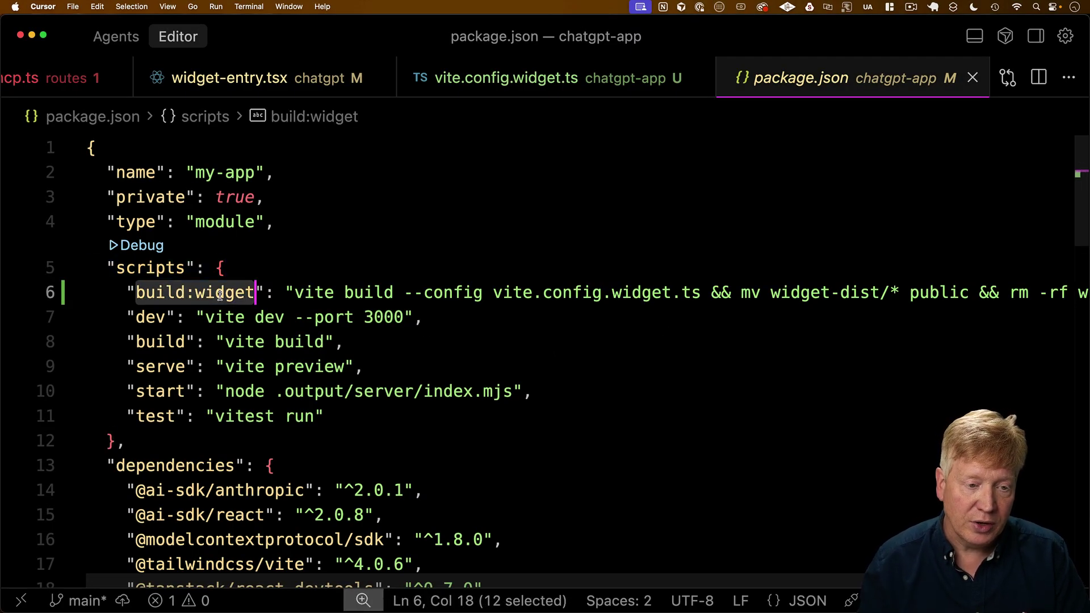
{"action": "left_click", "coordinate": [225, 342]}
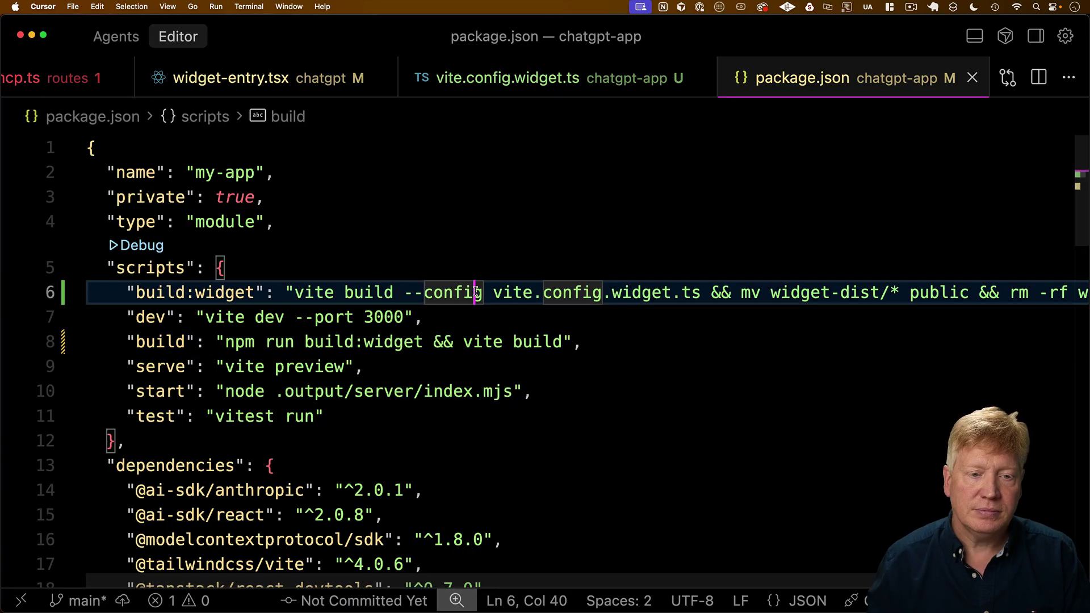
{"action": "left_click", "coordinate": [569, 267]}
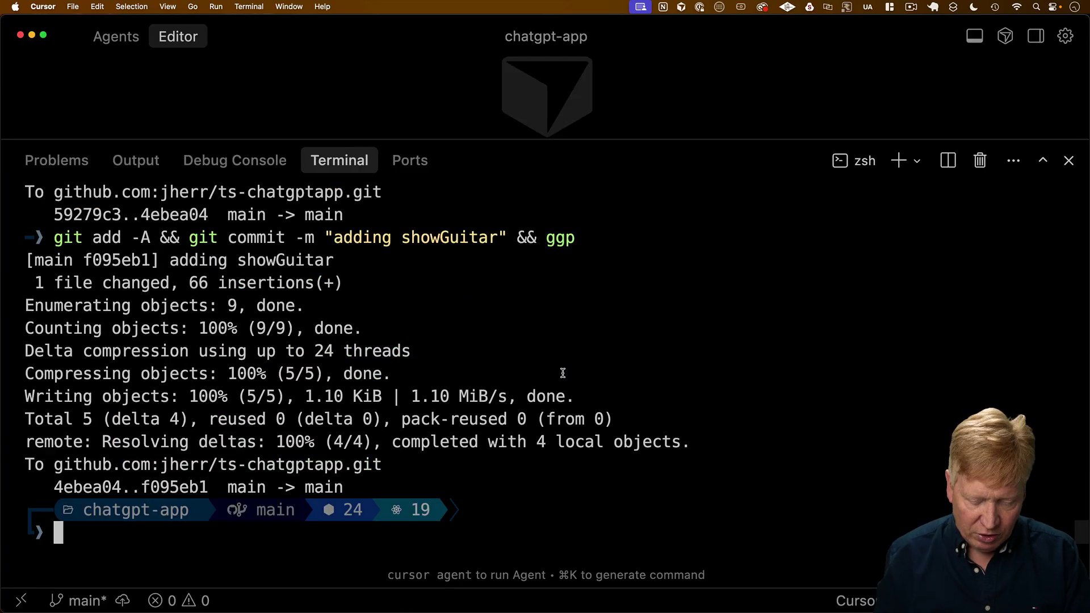
Run pnpm build and ls public to confirm chatgpt-widget.js and chatgpt-widget.css landed in public.
{"action": "type", "text": "pnpm build"}
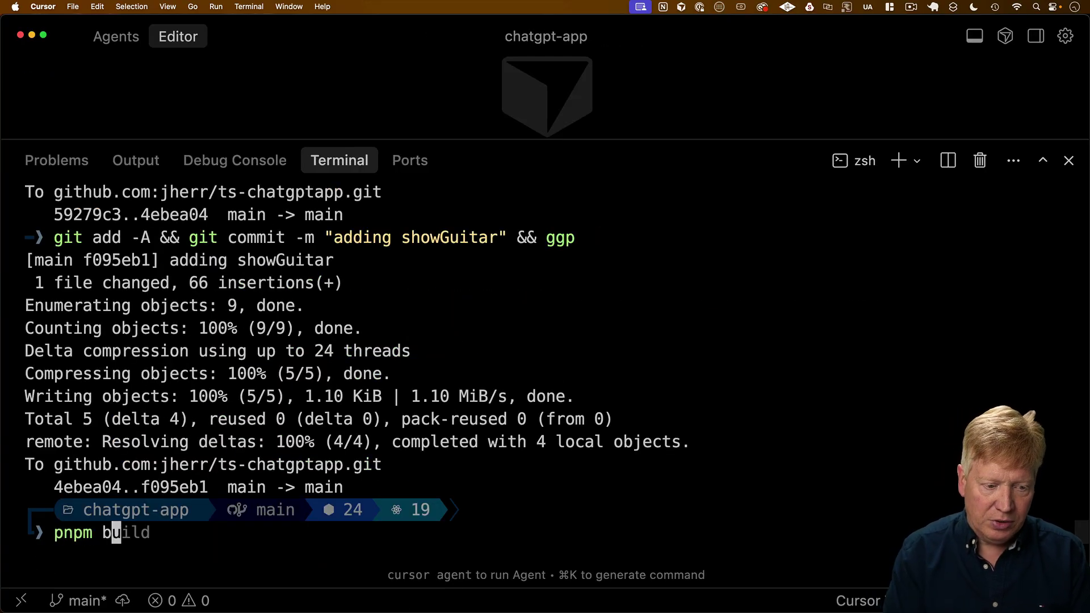
{"action": "key", "text": "Return"}
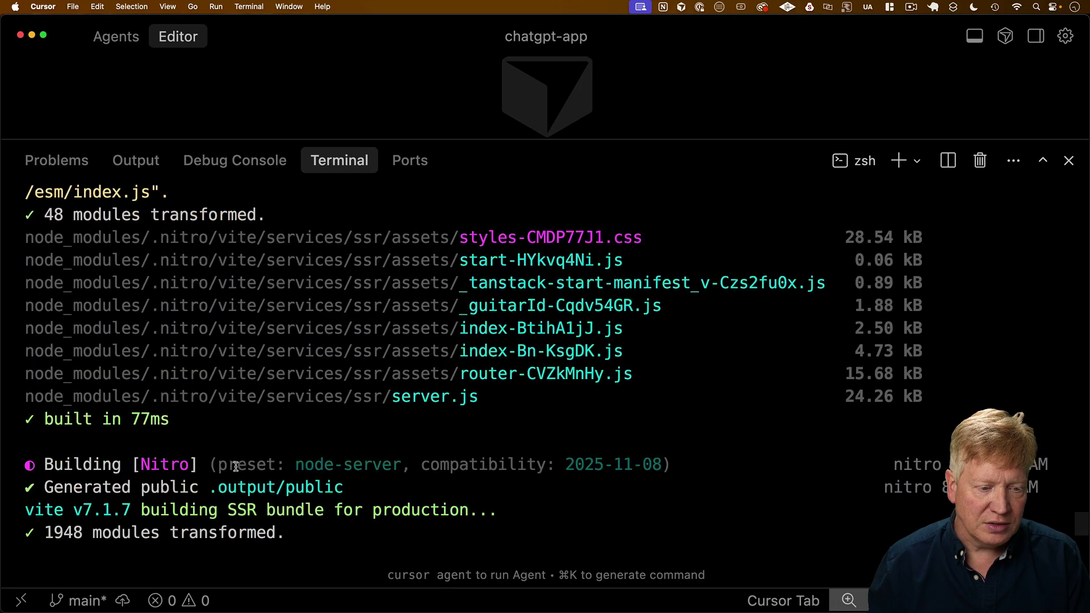
{"action": "type", "text": "ls public"}
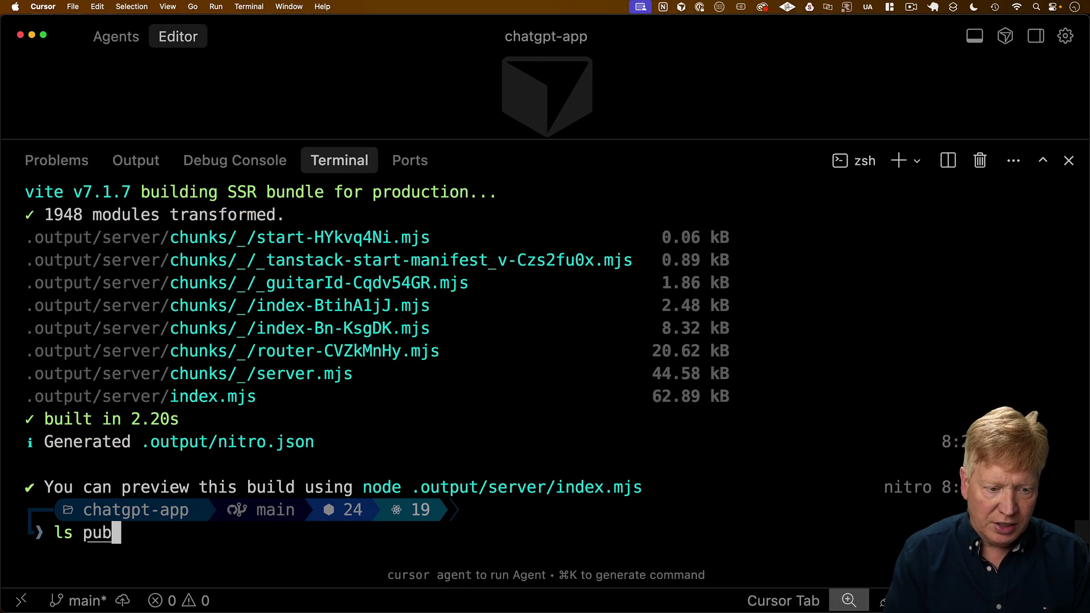
{"action": "key", "text": "Return"}
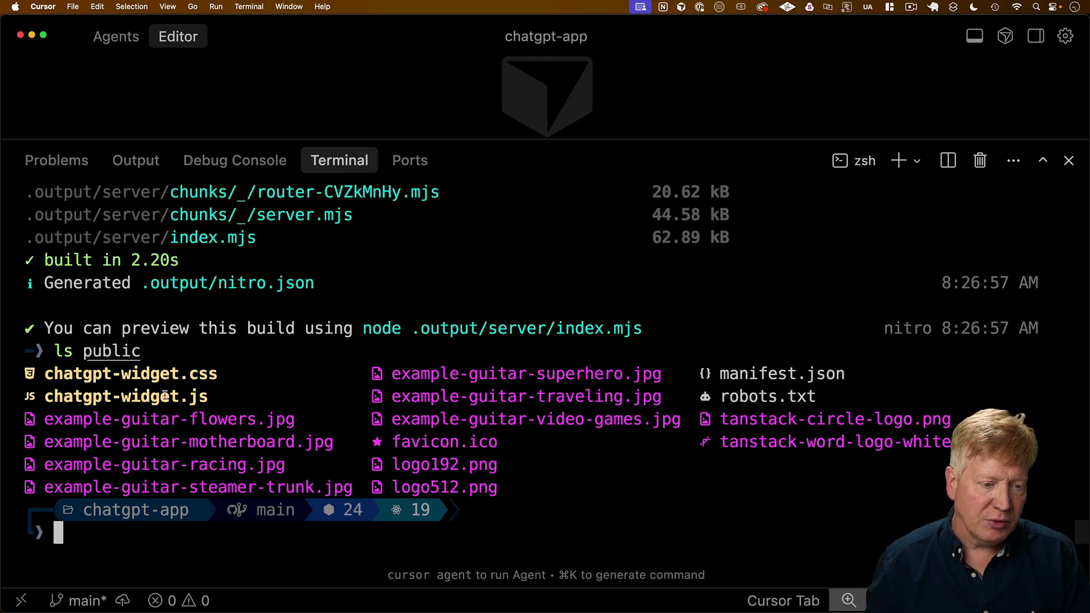
{"action": "left_click", "coordinate": [1069, 160]}
Add the chatgpt-widget stylesheet, tanstack-app-root div and script tags to mcp.ts's widget HTML and save.
{"action": "key", "text": "super+b"}
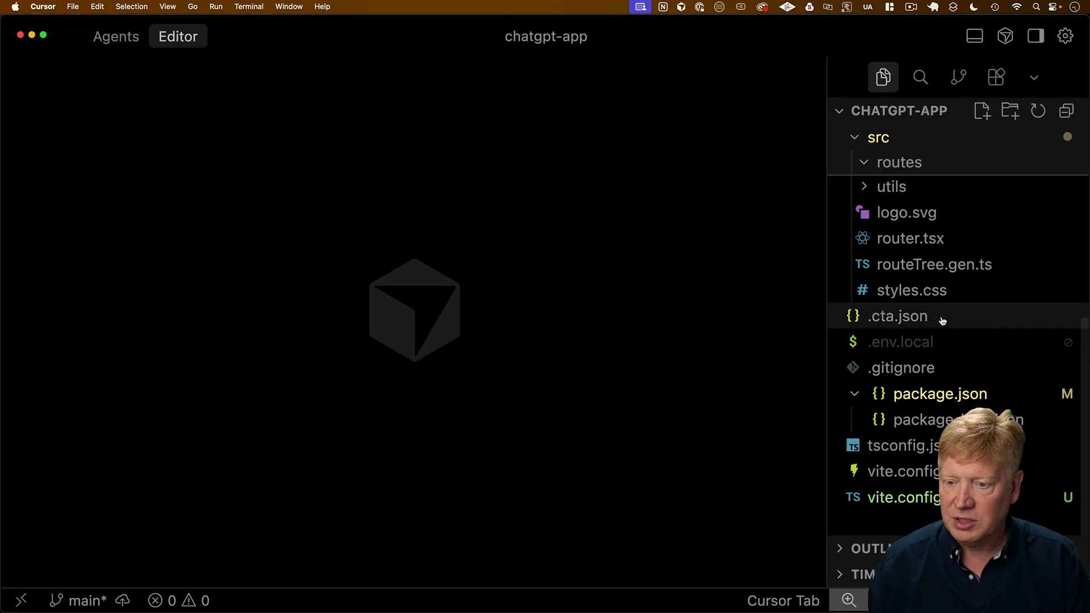
{"action": "scroll", "coordinate": [945, 300], "scroll_direction": "up", "scroll_amount": 5}
{"action": "left_click", "coordinate": [905, 522]}
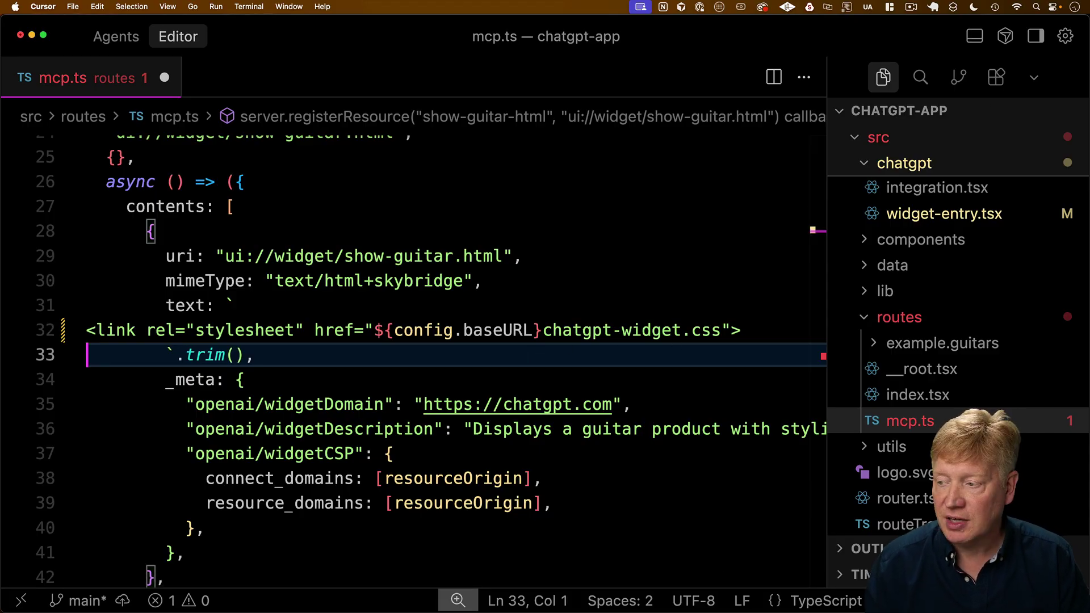
{"action": "type", "text": "<div id=\"tanstack-app-root\"></div>"}
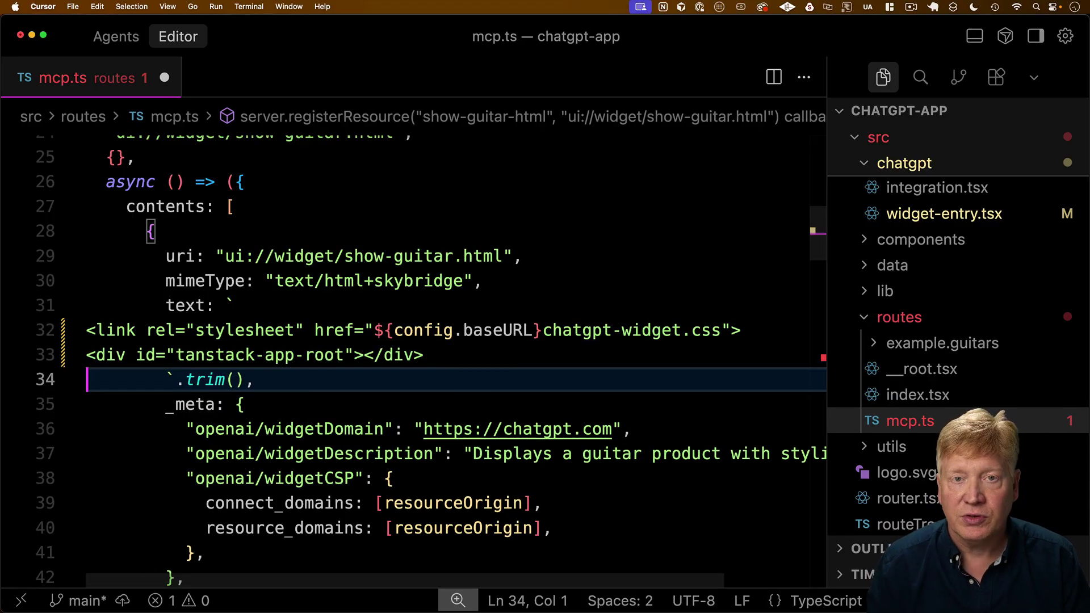
{"action": "type", "text": "<script src=\"${config.baseURL}chatgpt-widget.js\"></script>"}
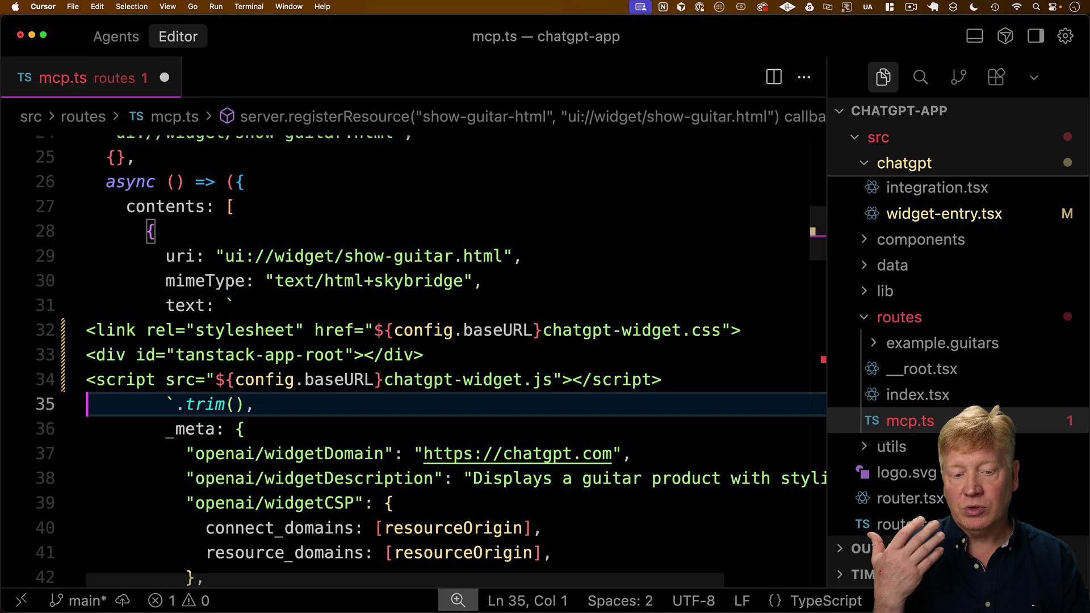
{"action": "key", "text": "cmd+s"}
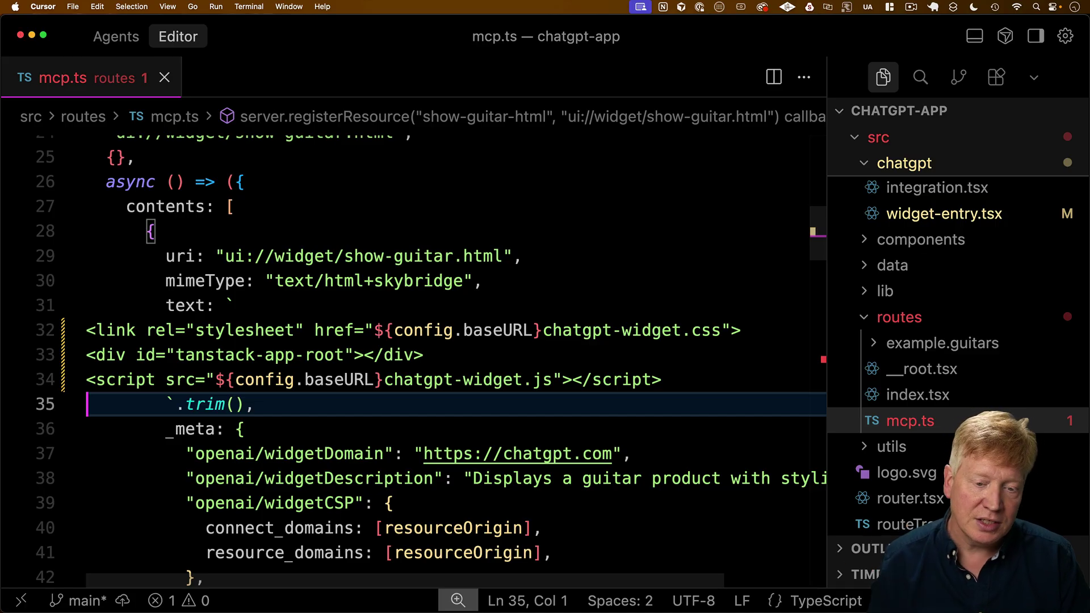
Commit the changes as 'revving showGuitar' and push them.
{"action": "left_click", "coordinate": [560, 310]}
{"action": "key", "text": "ctrl+grave"}
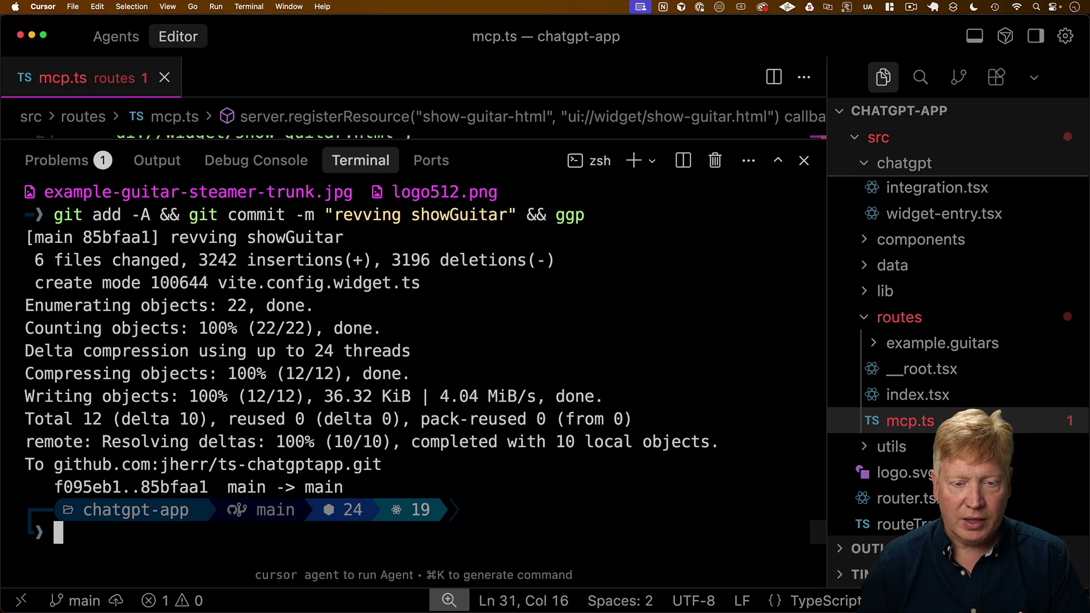
{"action": "key", "text": "ctrl+grave"}
{"action": "key", "text": "super+Tab"}
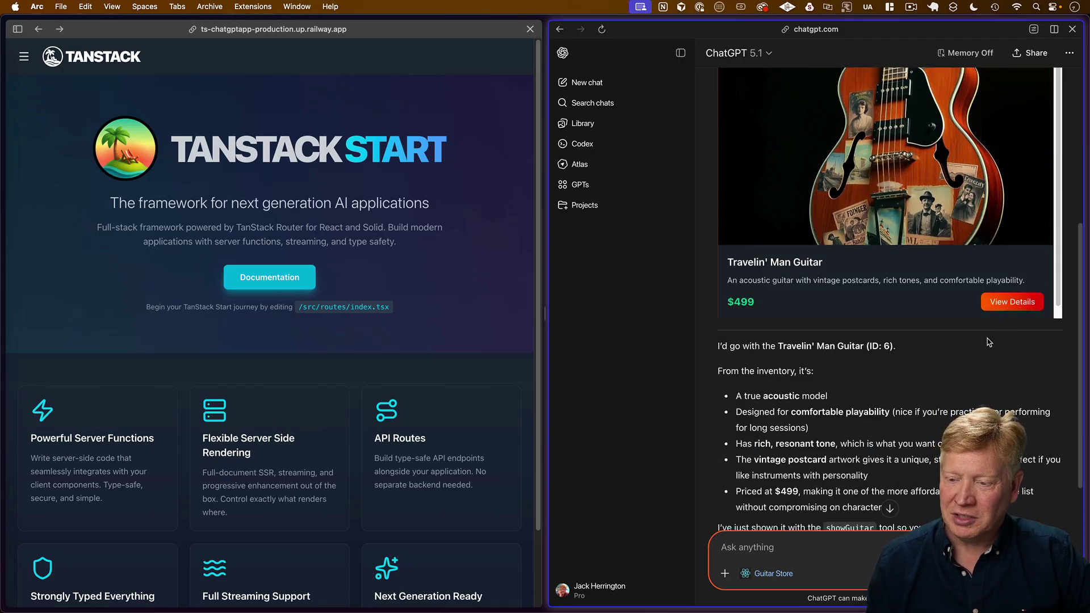
Open the Travelin' Man Guitar page via View Details, then return to the ChatGPT split view.
{"action": "left_click", "coordinate": [1012, 301]}
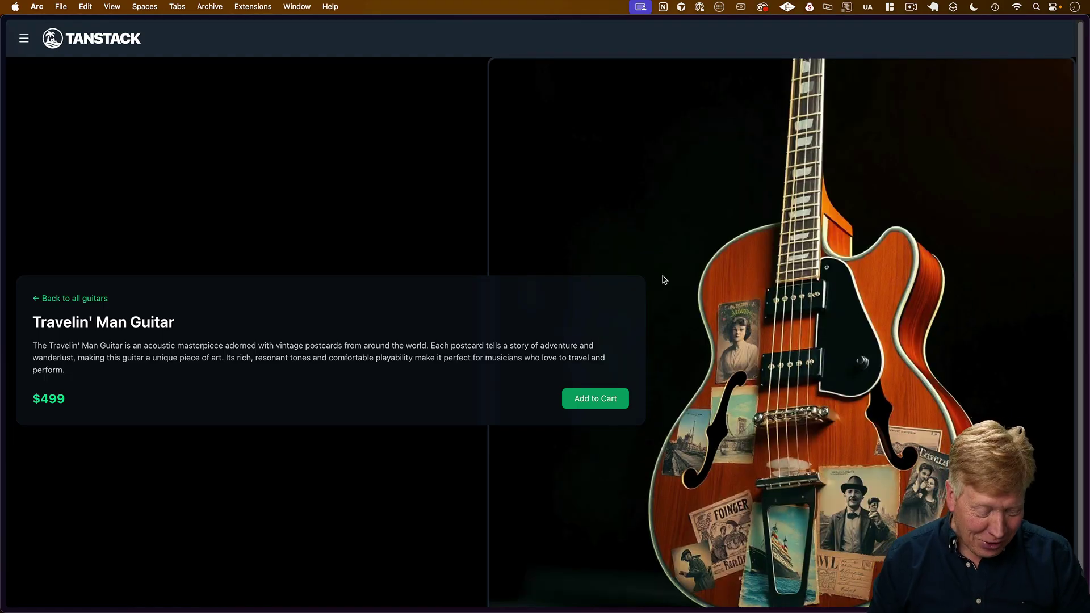
{"action": "key", "text": "super+s"}
{"action": "left_click", "coordinate": [125, 163]}
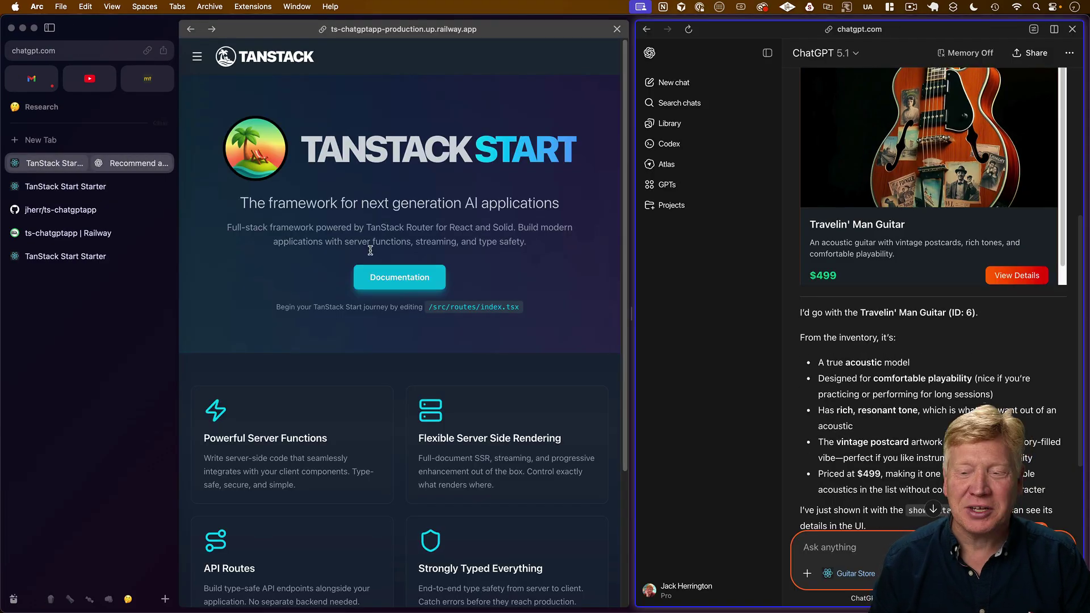
{"action": "scroll", "coordinate": [828, 330], "scroll_direction": "up", "scroll_amount": 5}
{"action": "scroll", "coordinate": [829, 328], "scroll_direction": "down", "scroll_amount": 3}
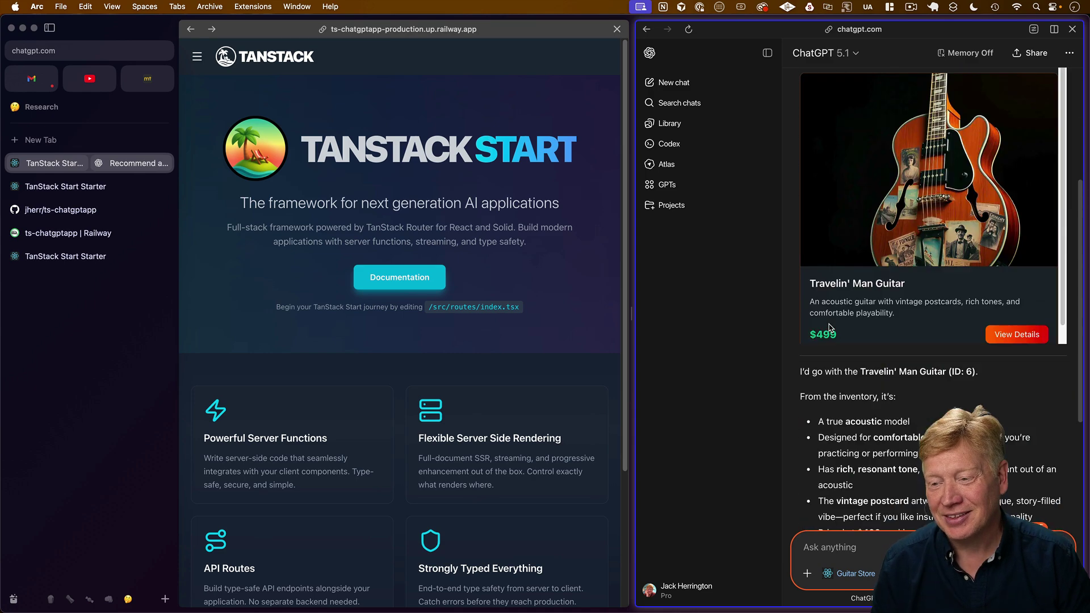
{"action": "key", "text": "super+s"}
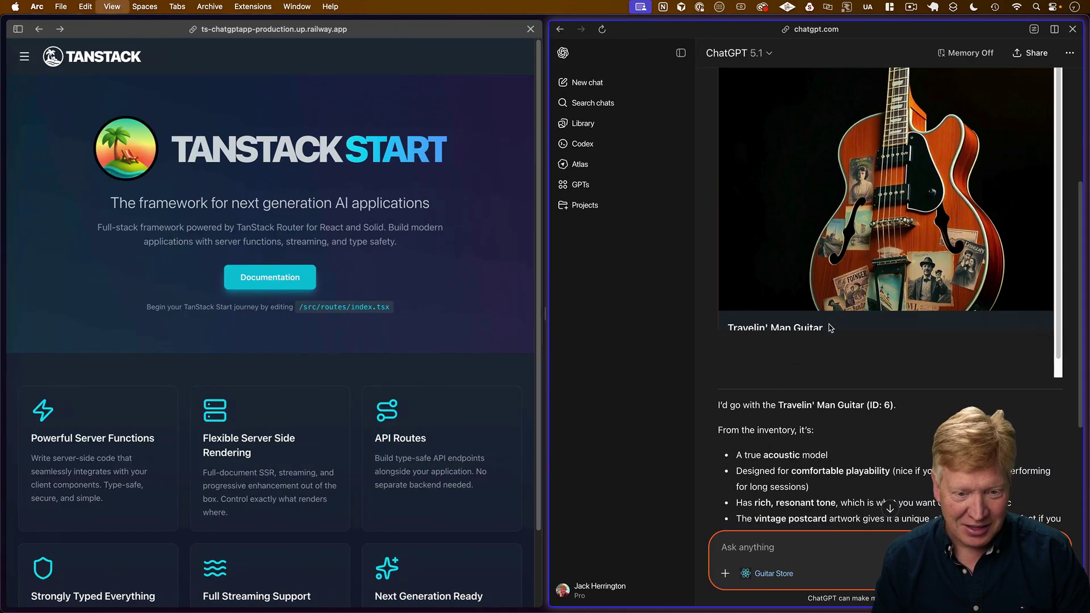